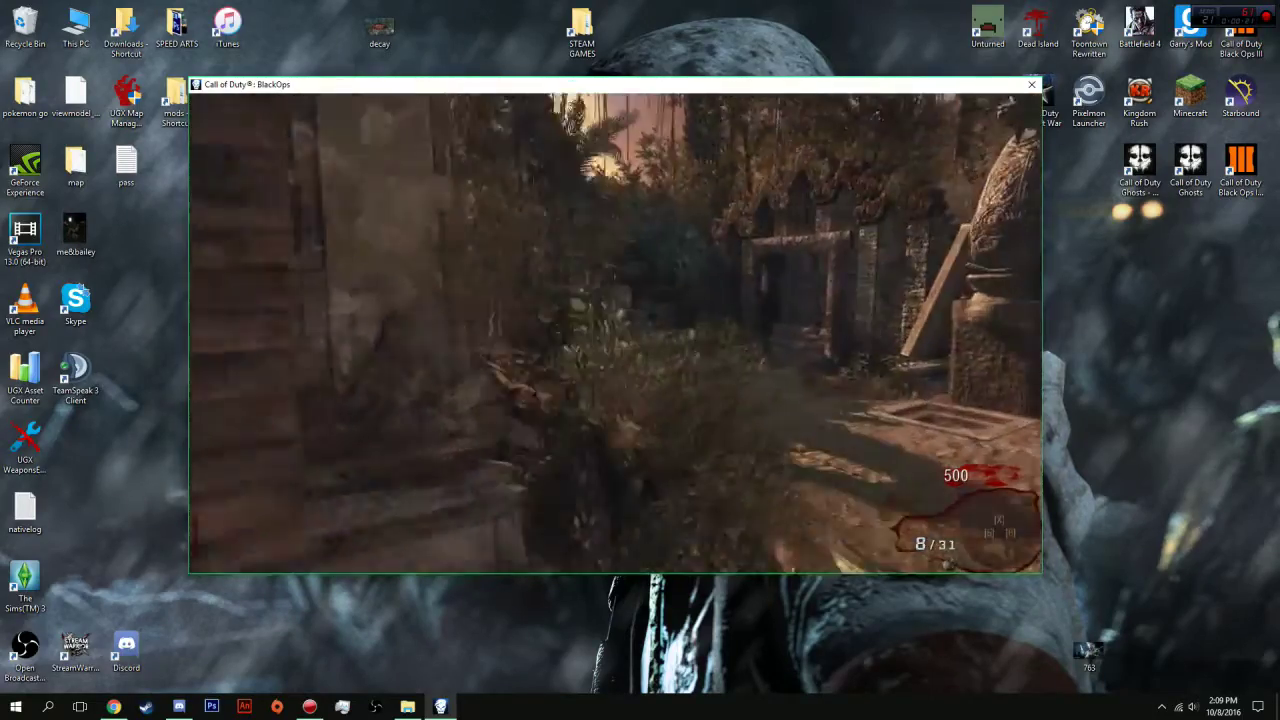
Pause the running Black Ops level and move the game window aside to uncover the MODEL EXPORTING folder on the desktop
key(w)
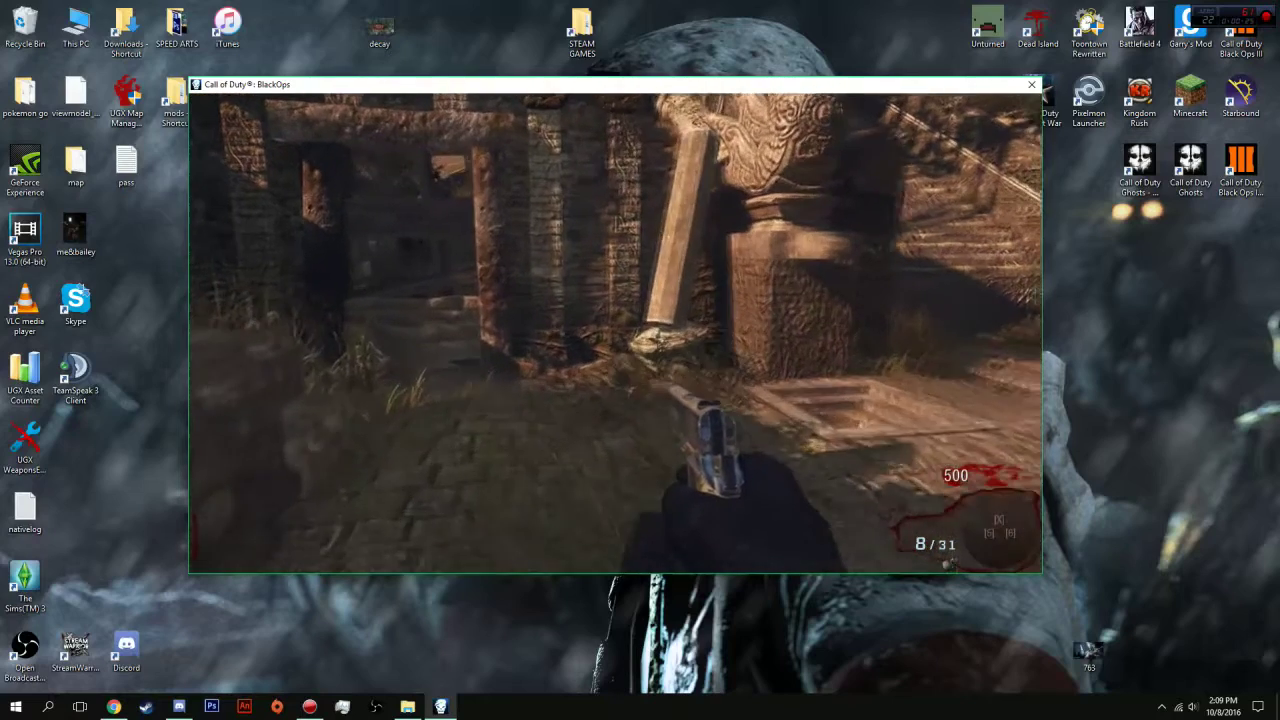
key(Escape)
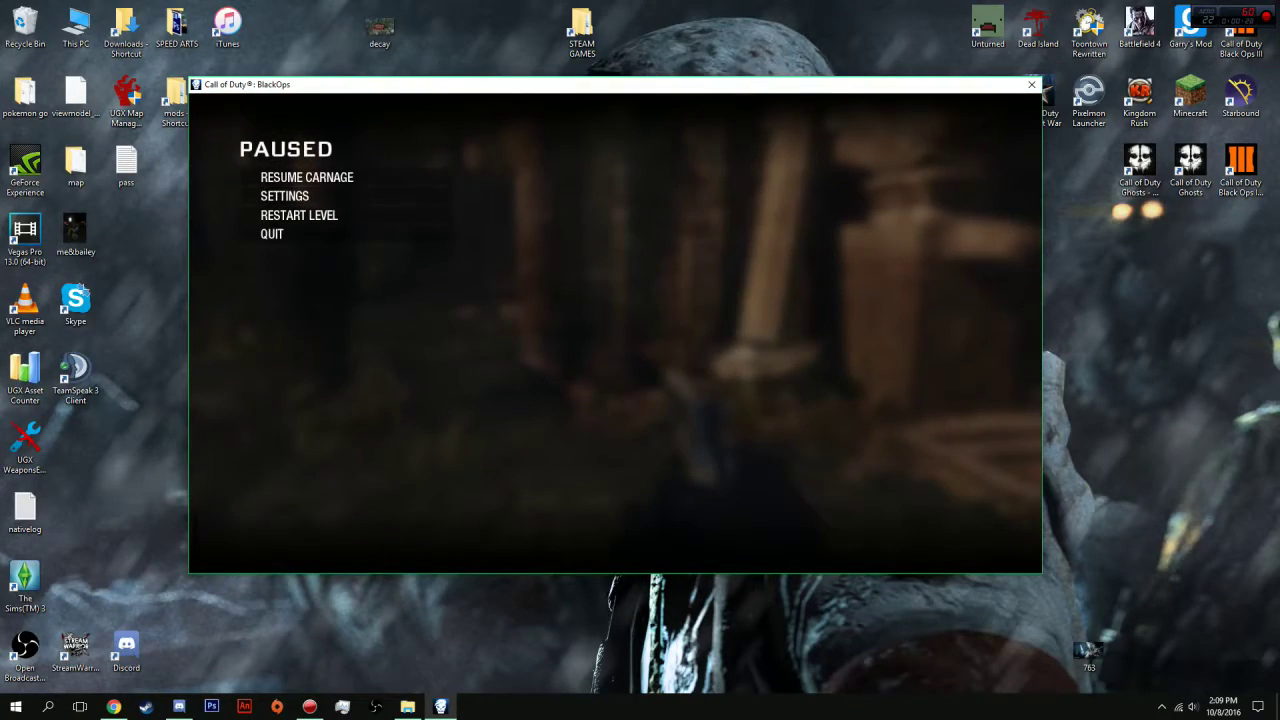
drag(378, 85, 652, 102)
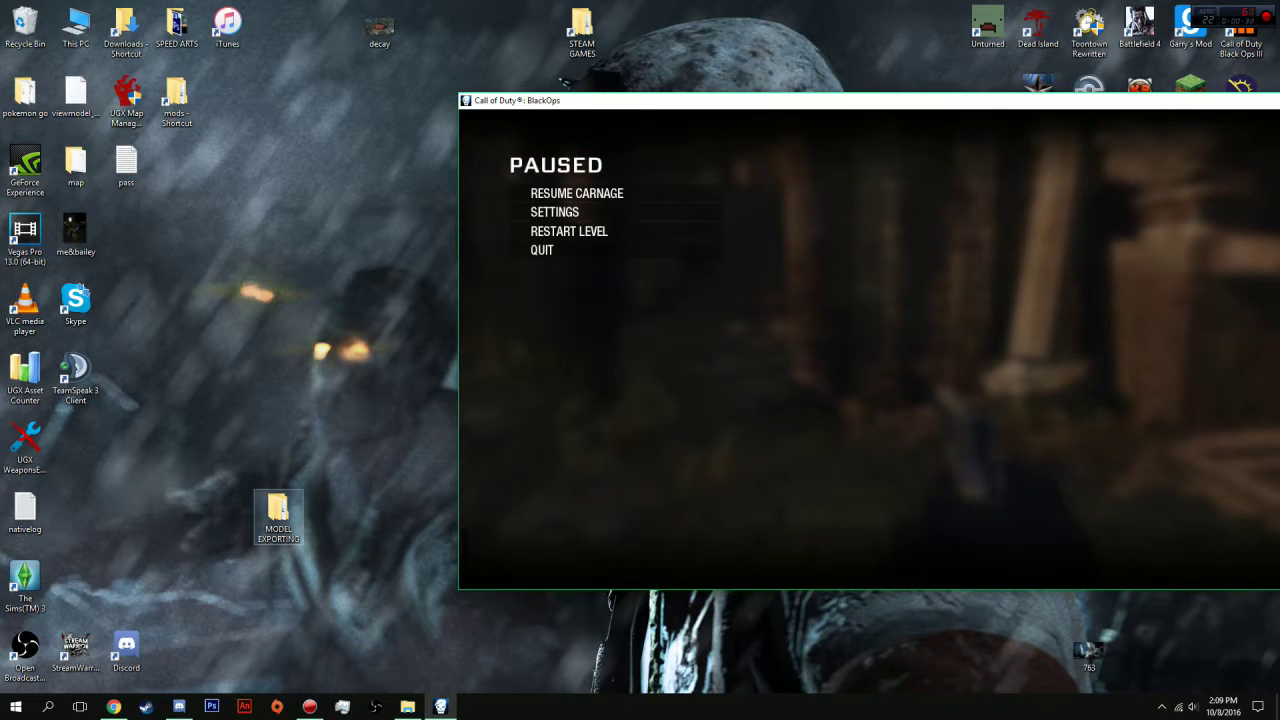
Launch the Wraith application from the wraith folder inside the desktop's MODEL EXPORTING folder
double_click(278, 515)
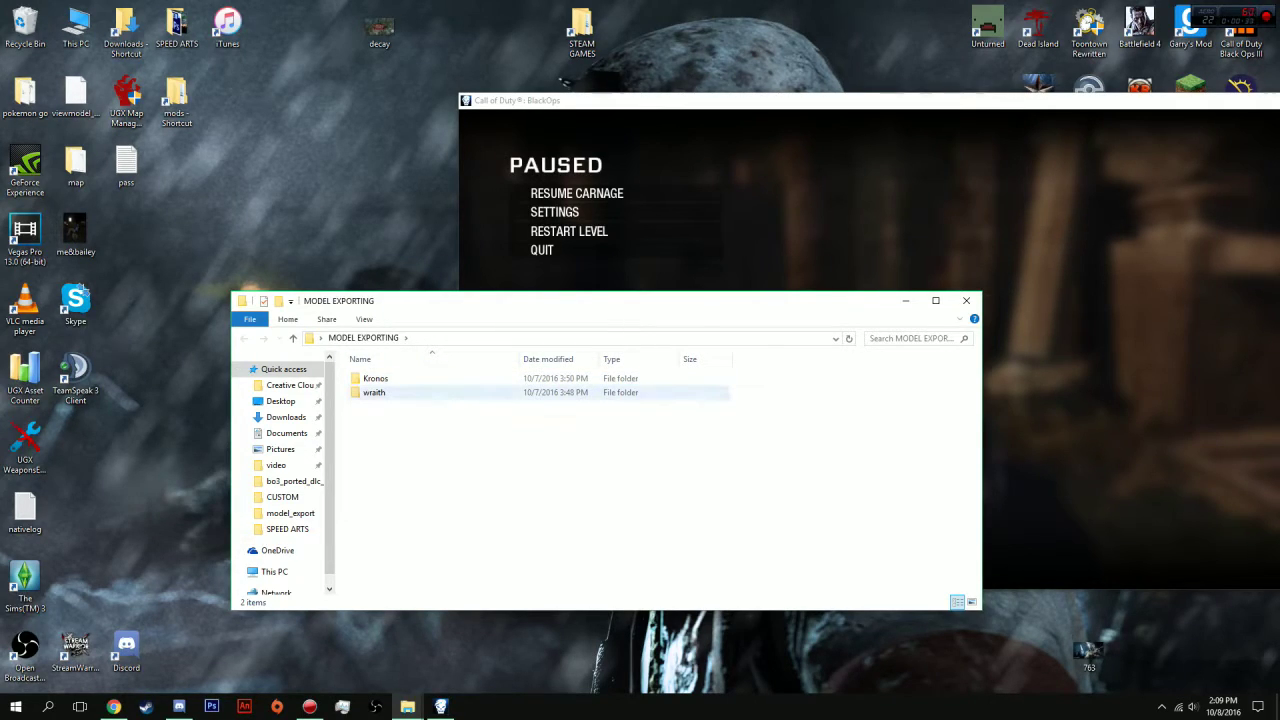
click(374, 392)
double_click(374, 392)
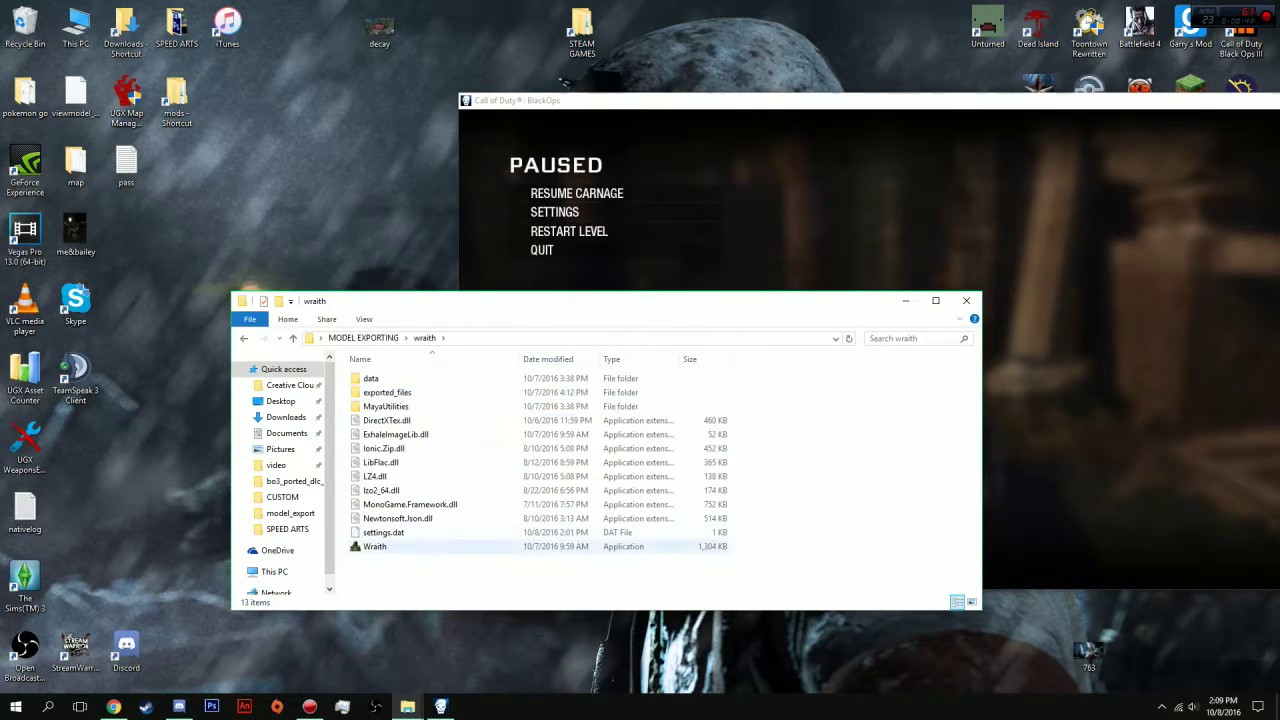
click(375, 546)
right_click(362, 547)
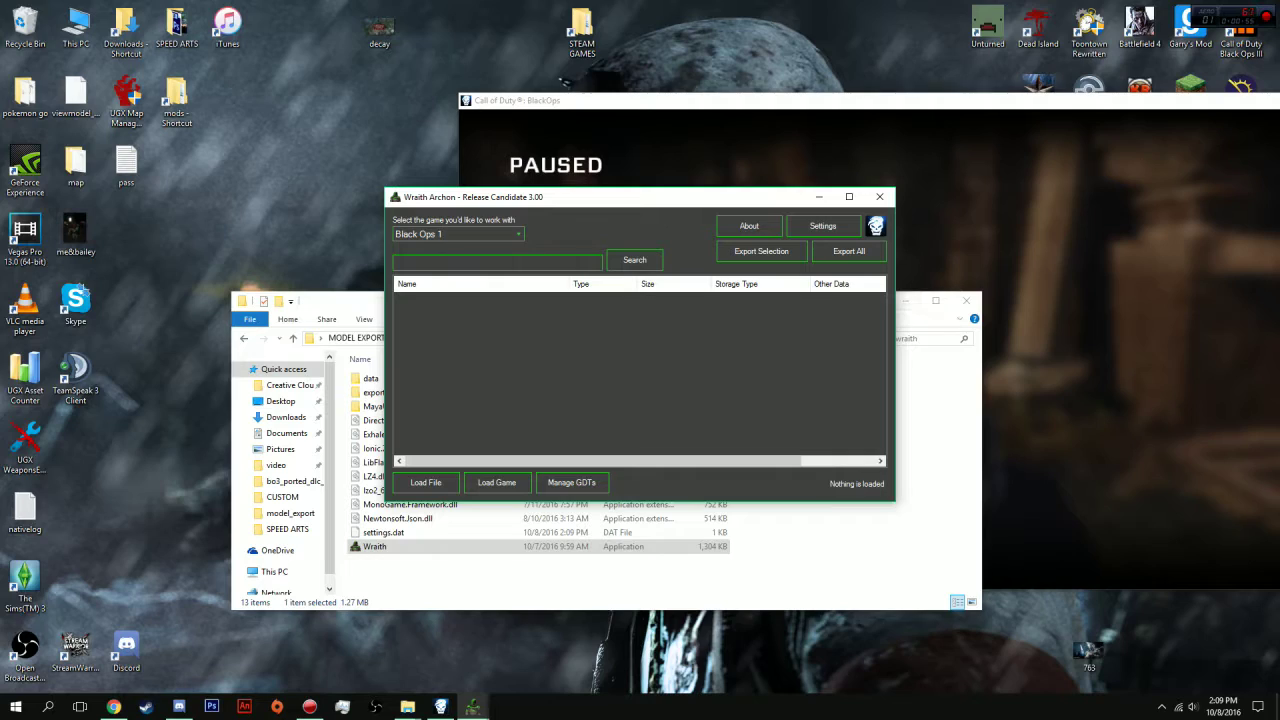
Look through the list of games that the exporter can work with
click(518, 234)
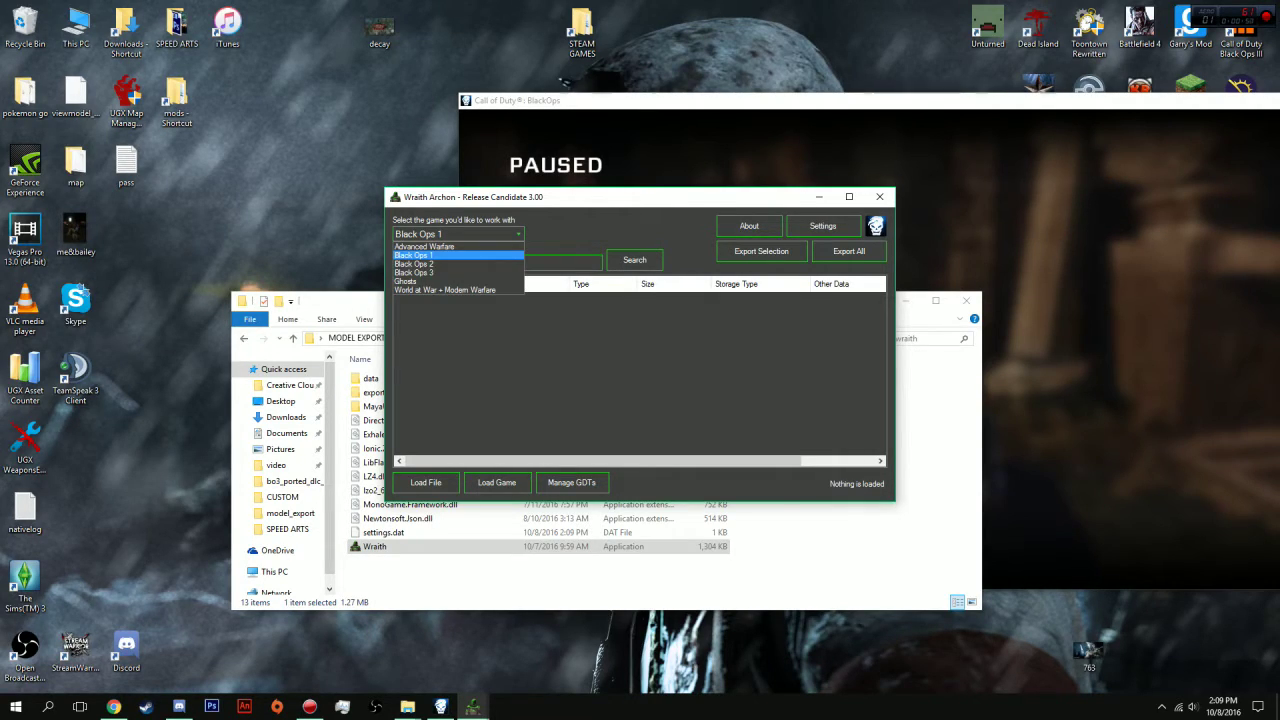
key(Down)
key(Down)
key(Down)
key(Down)
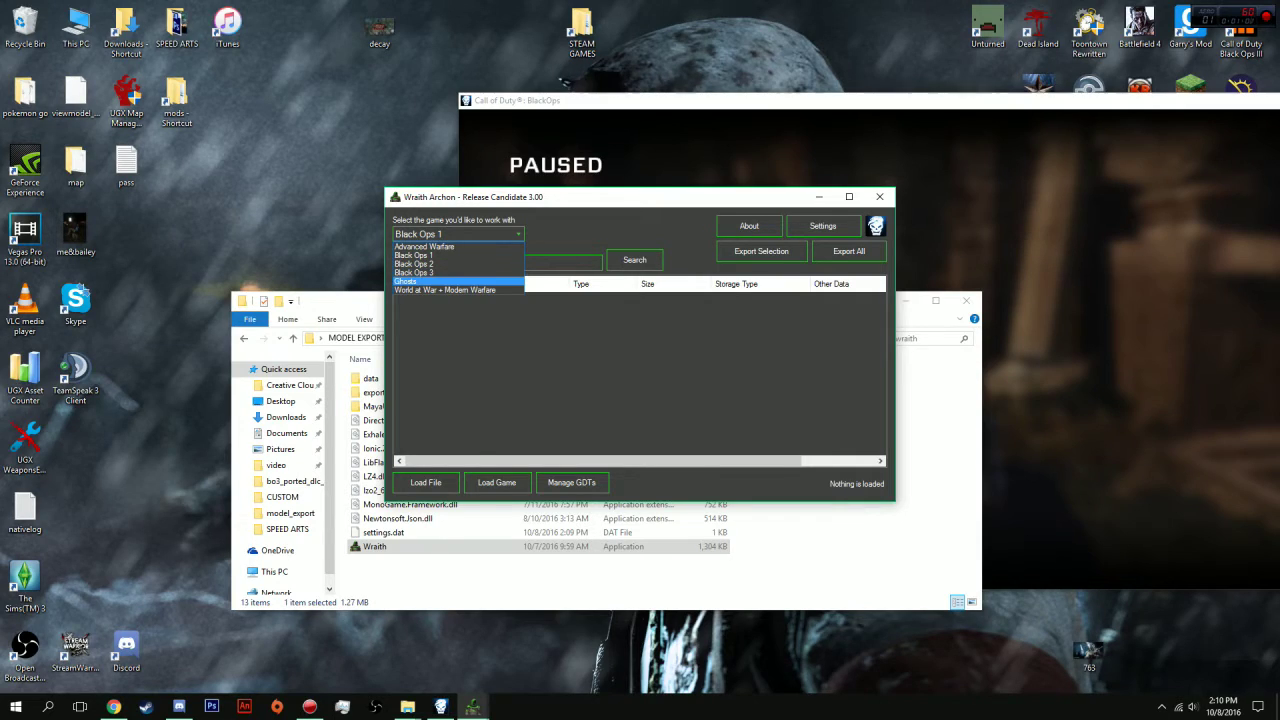
key(Down)
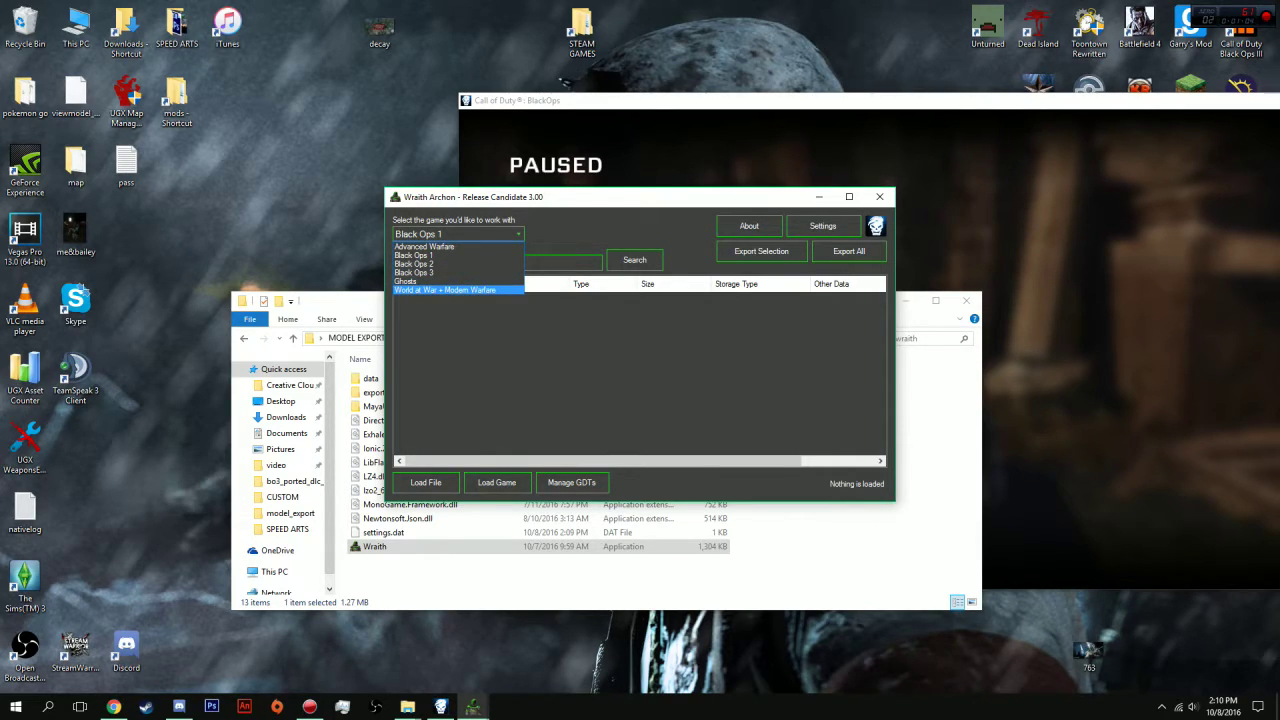
key(Home)
key(Down)
key(Down)
key(Down)
key(Down)
key(Up)
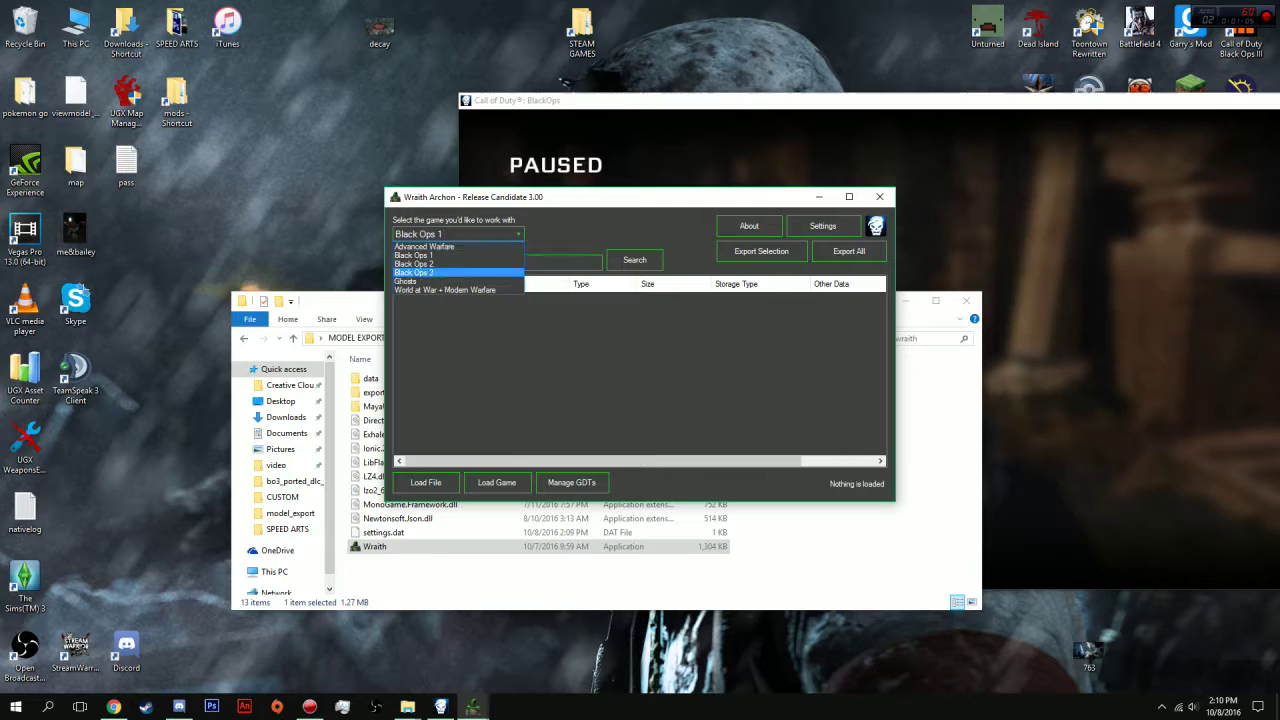
key(Up)
key(Home)
key(Down)
key(Down)
key(Down)
key(Down)
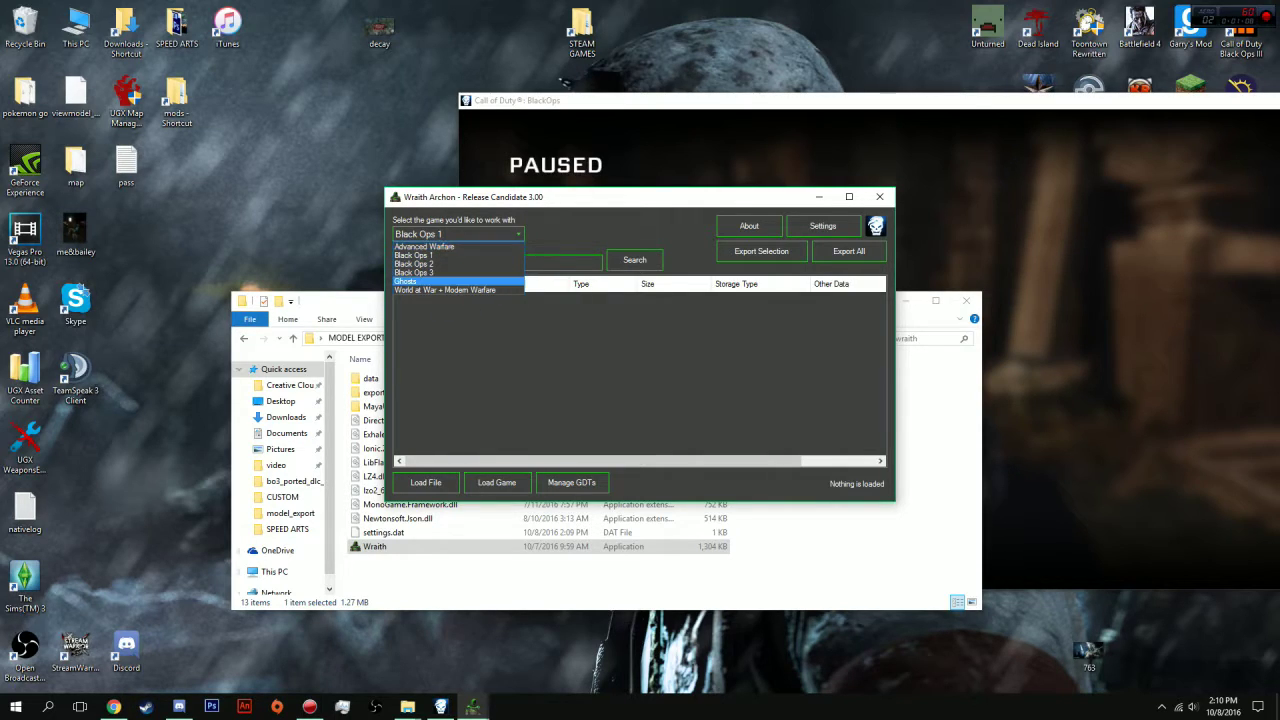
key(Up)
key(Up)
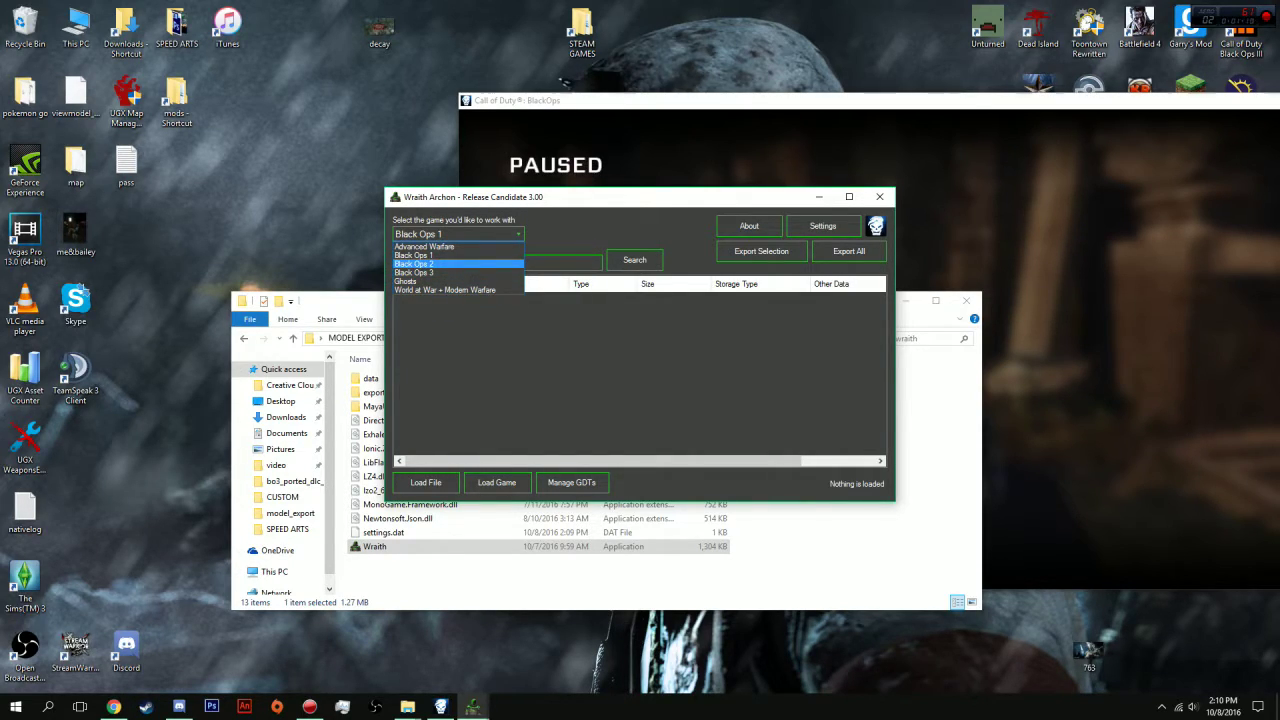
Choose Black Ops 1 as the game, load its assets from the running game and browse the asset list
key(Up)
key(Return)
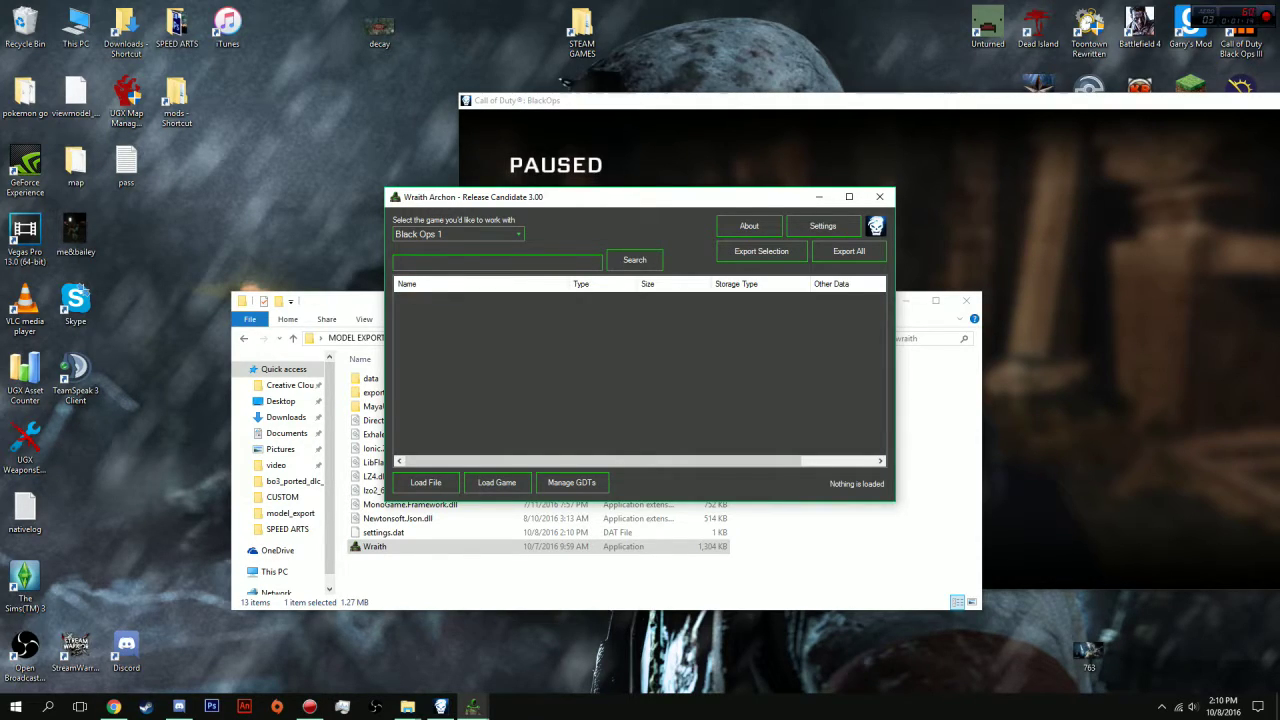
click(497, 483)
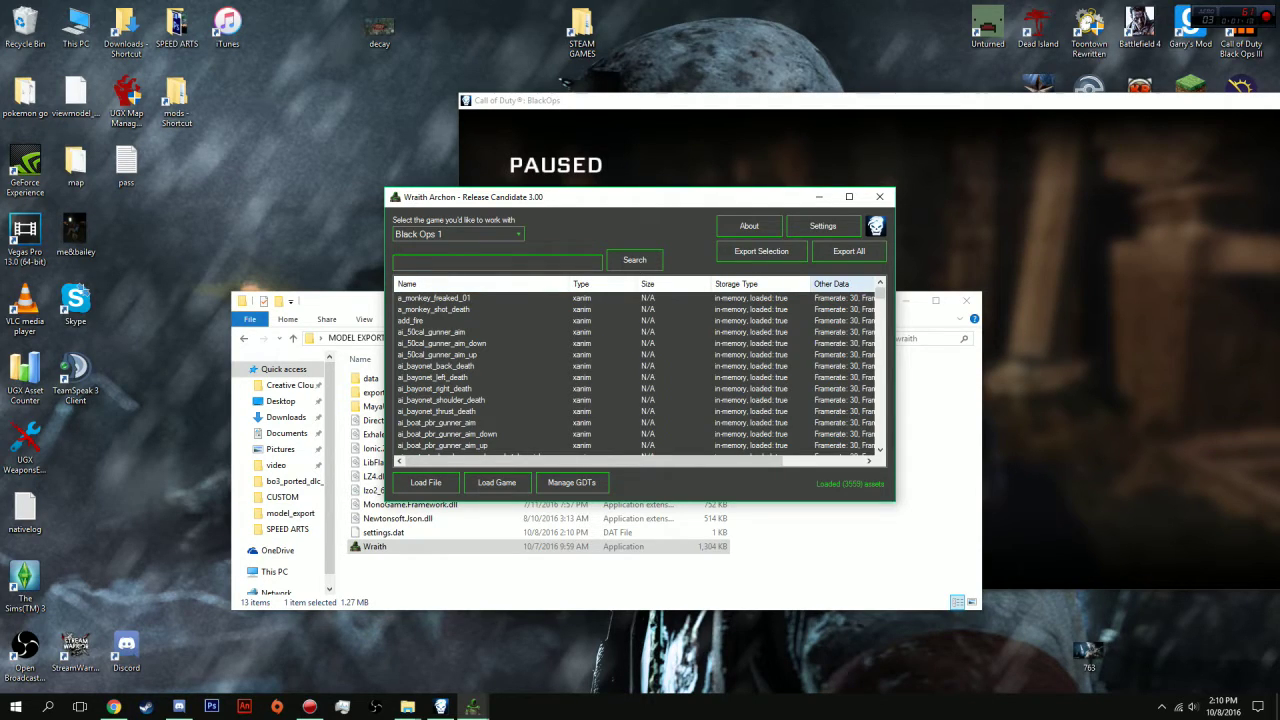
drag(880, 294, 880, 338)
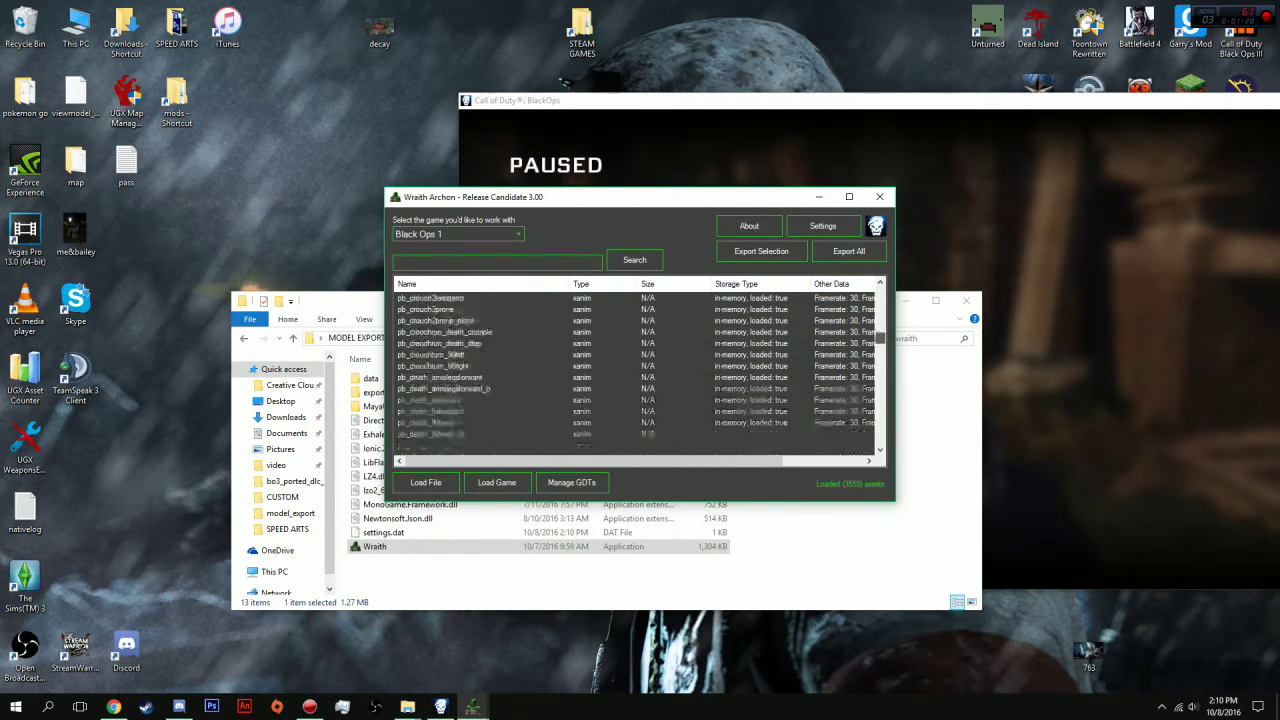
scroll(640, 370, down, 5)
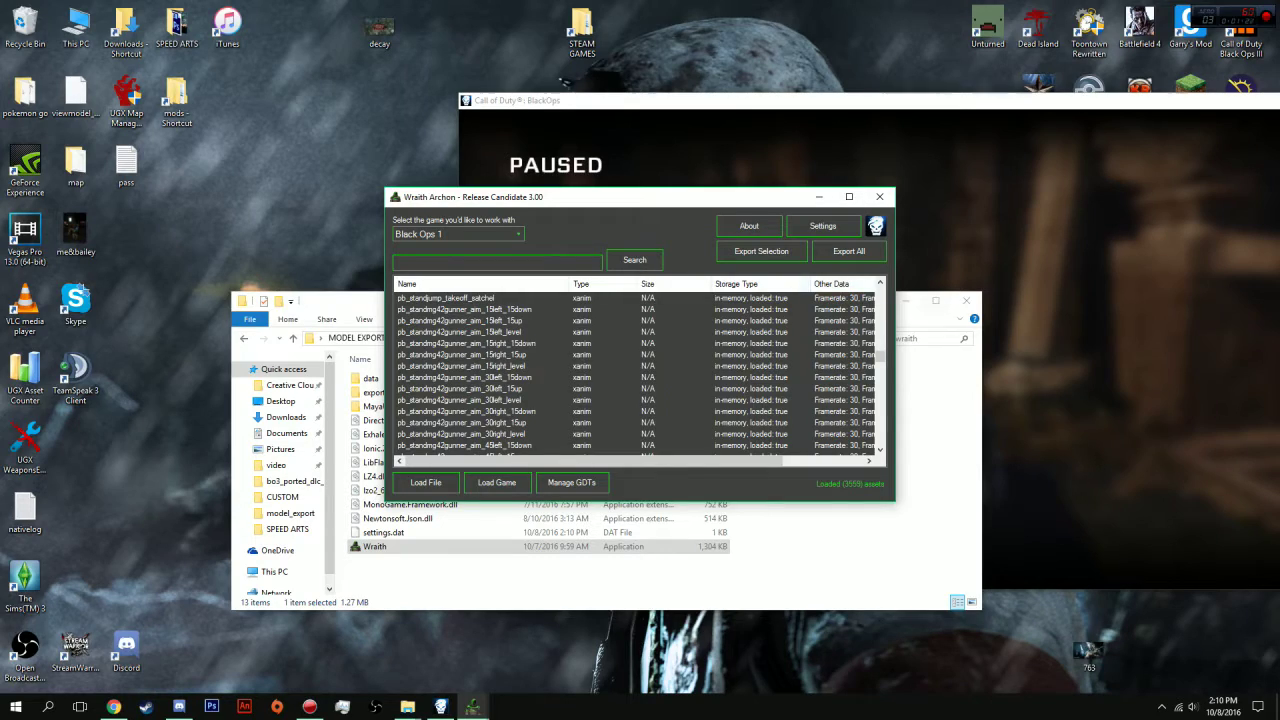
scroll(640, 370, down, 5)
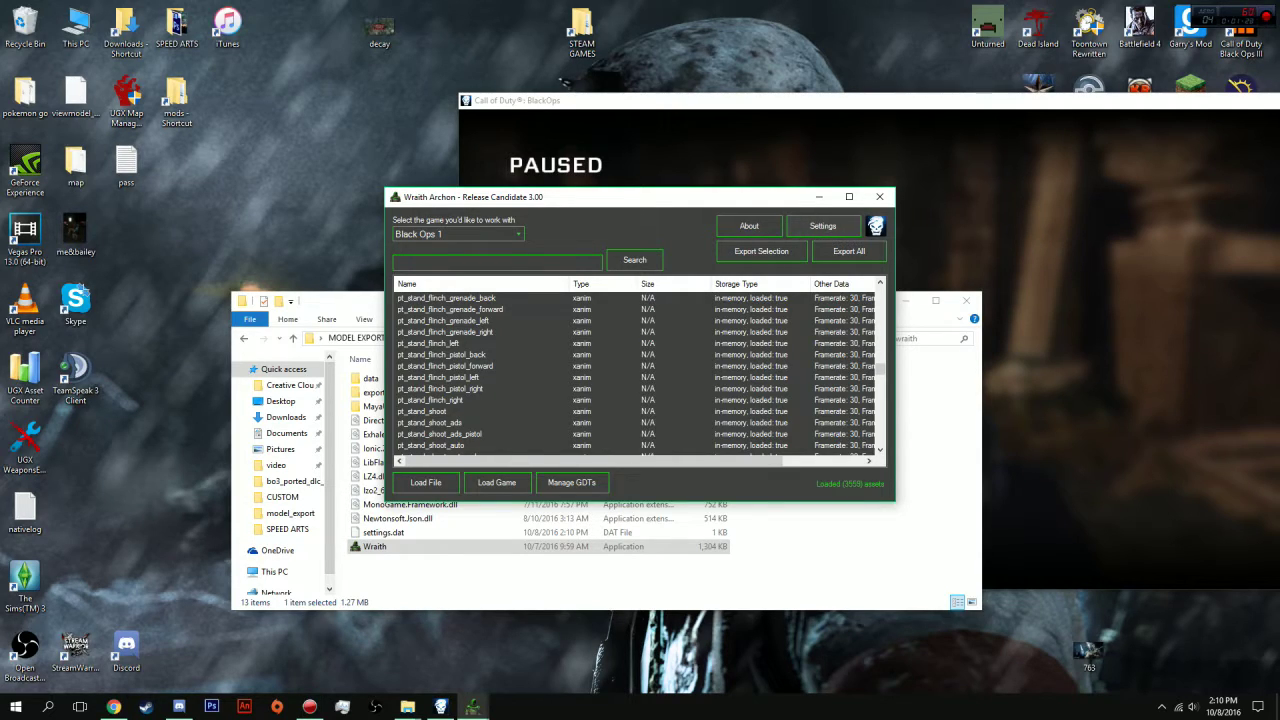
In the settings, turn on patching normal maps to contain color and a blue channel, and review the model export options
click(848, 229)
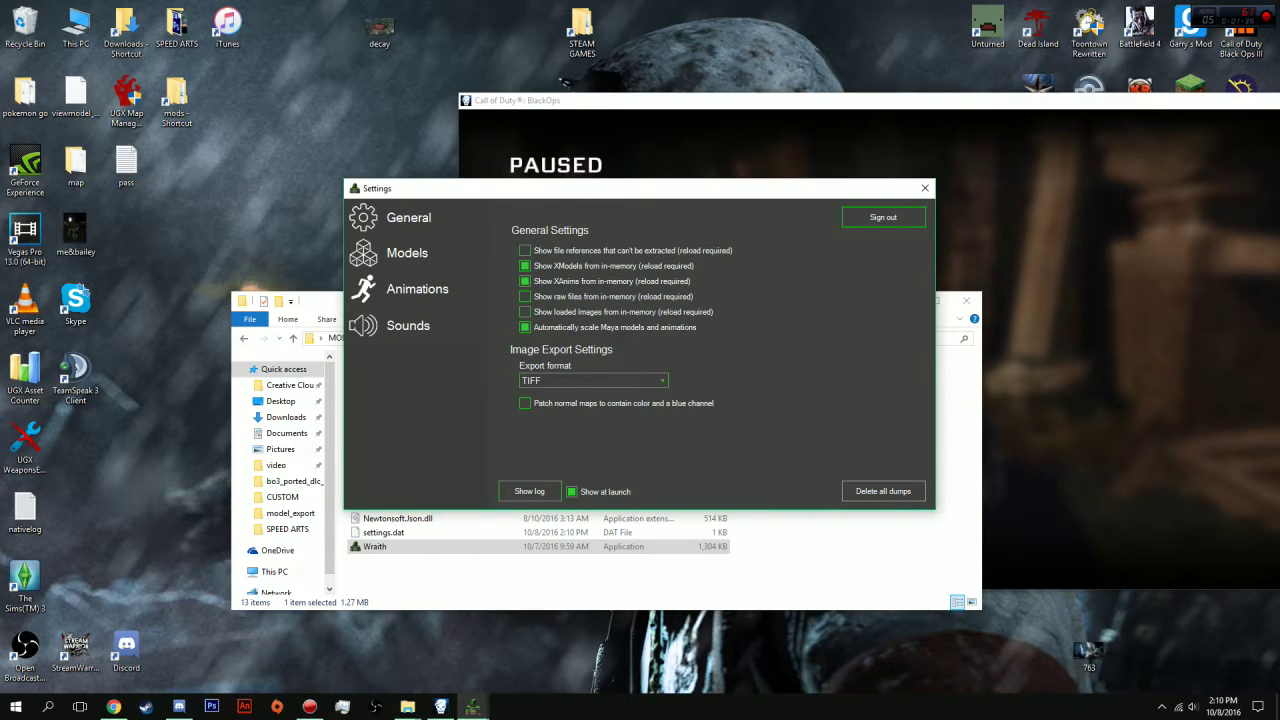
click(525, 403)
click(407, 253)
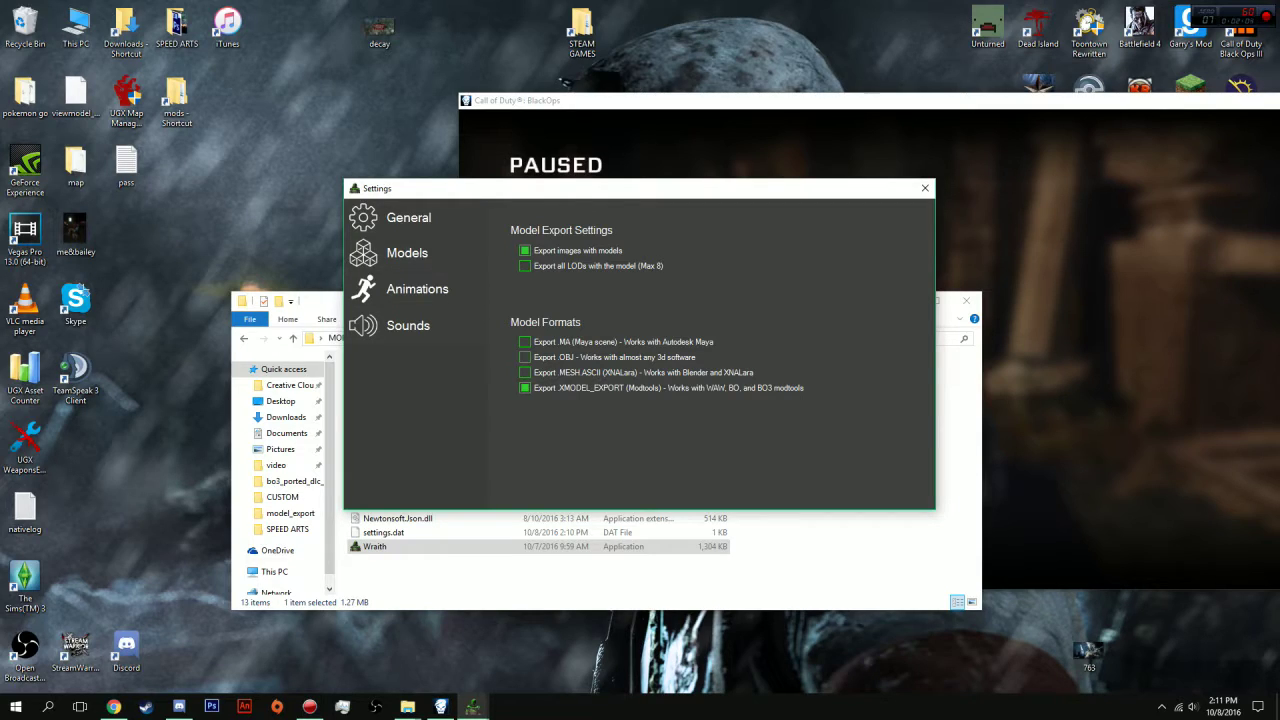
click(925, 188)
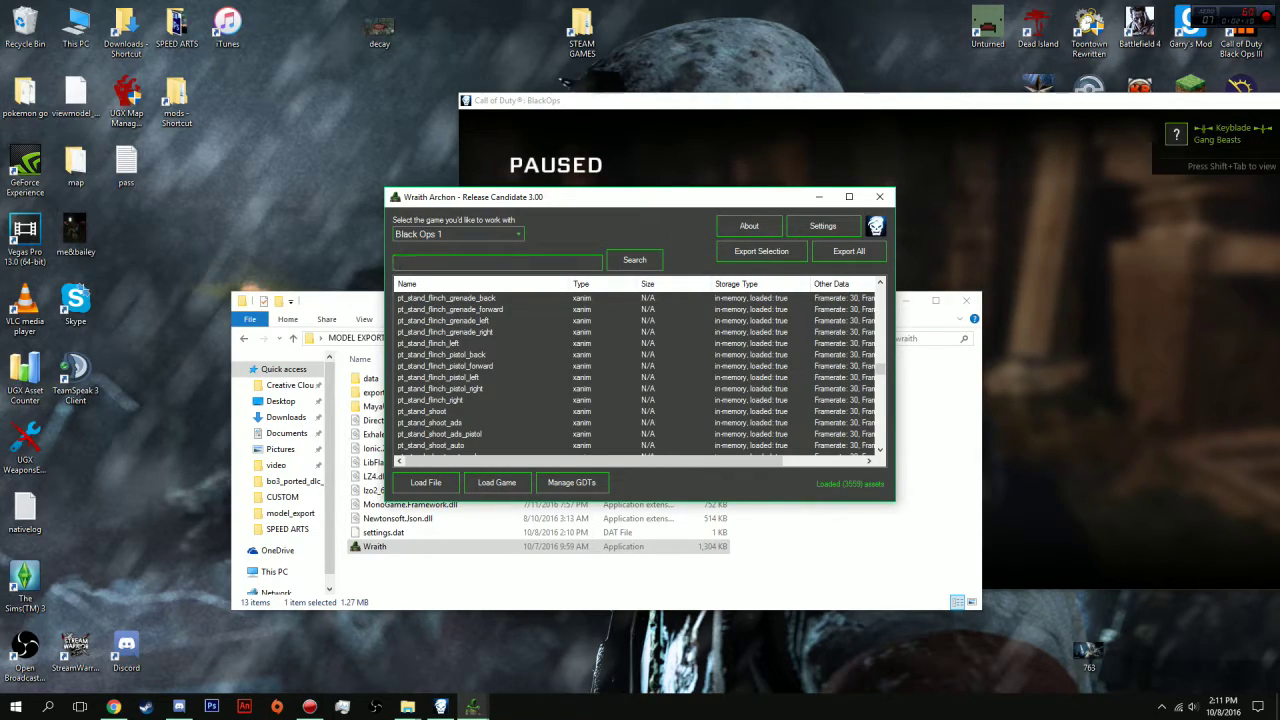
Search the loaded assets for "skull" and export the p_zoo_chimp_skull model
text(skull)
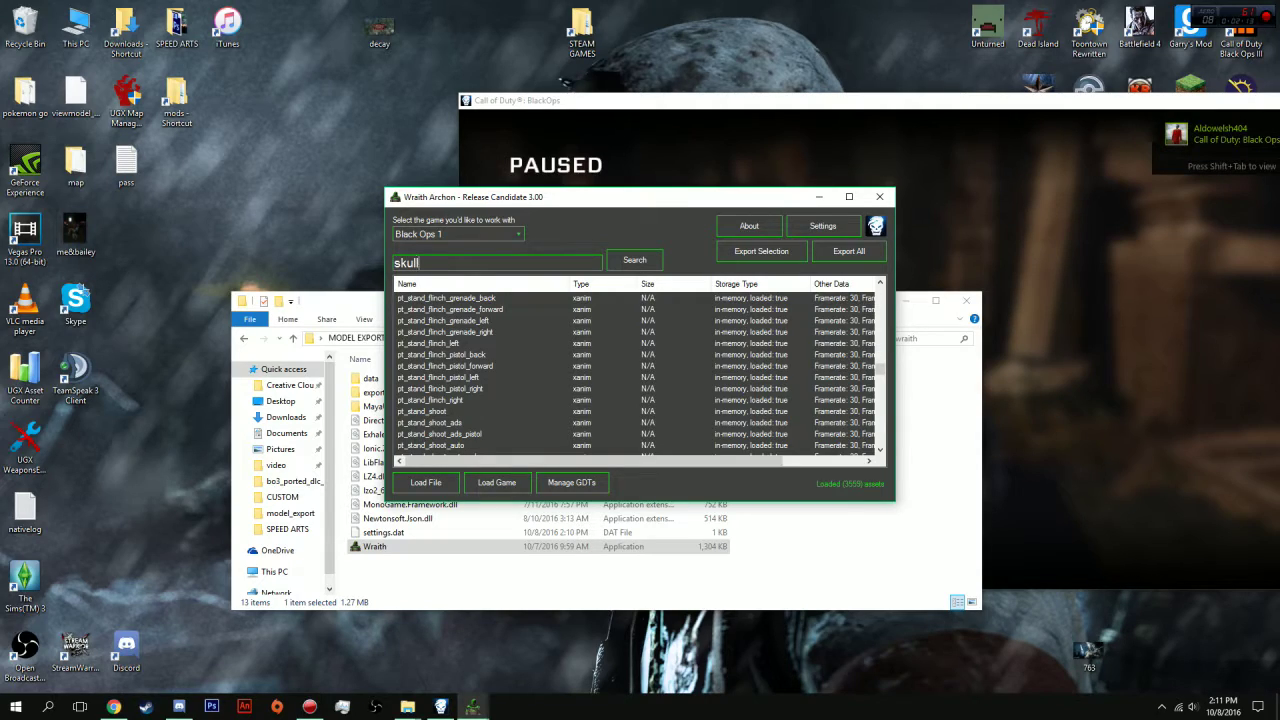
key(Return)
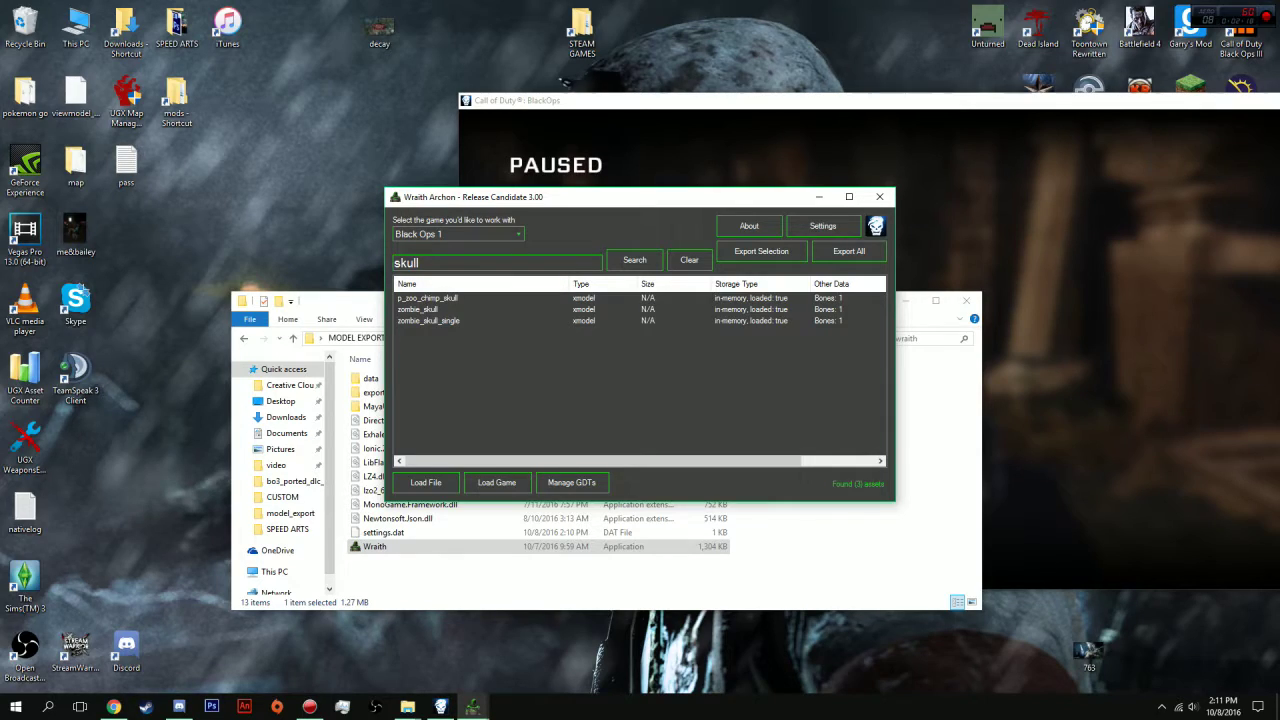
click(430, 298)
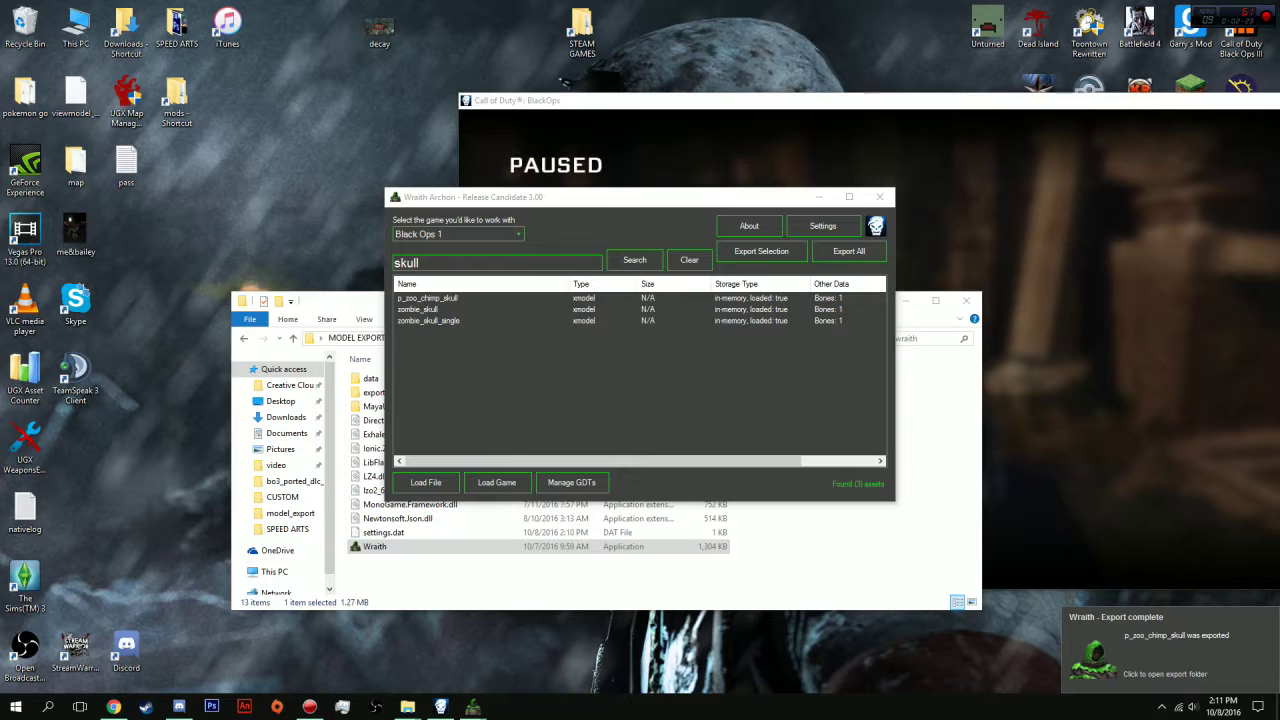
Examine the exported p_zoo_chimp_skull files in exported_files, black_ops_1, xmodels, including the textures in its _images folder
drag(333, 307, 333, 283)
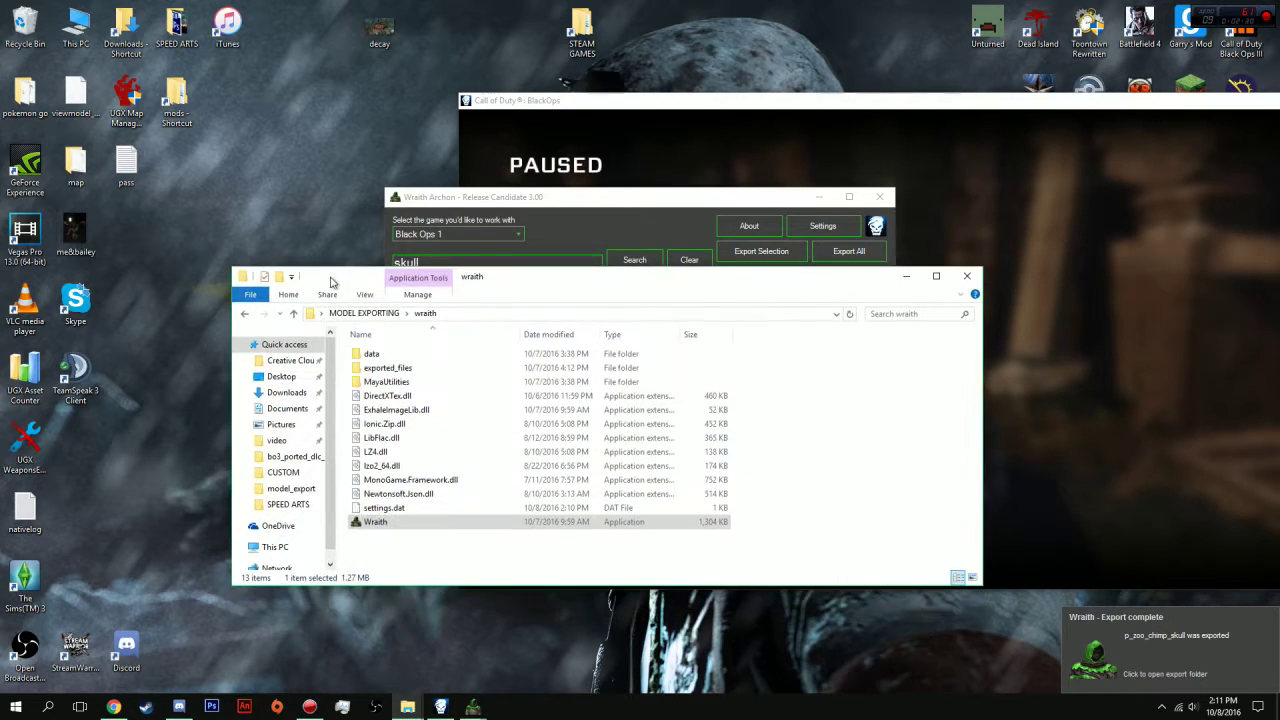
double_click(388, 367)
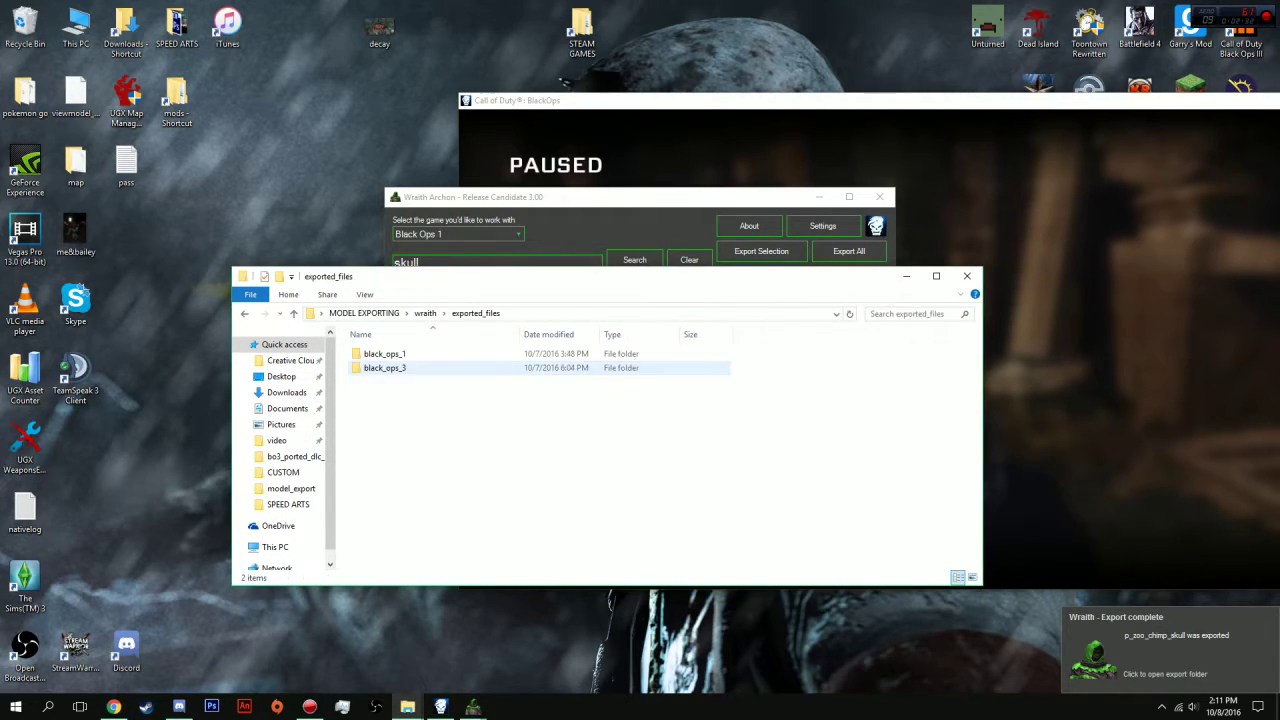
double_click(384, 353)
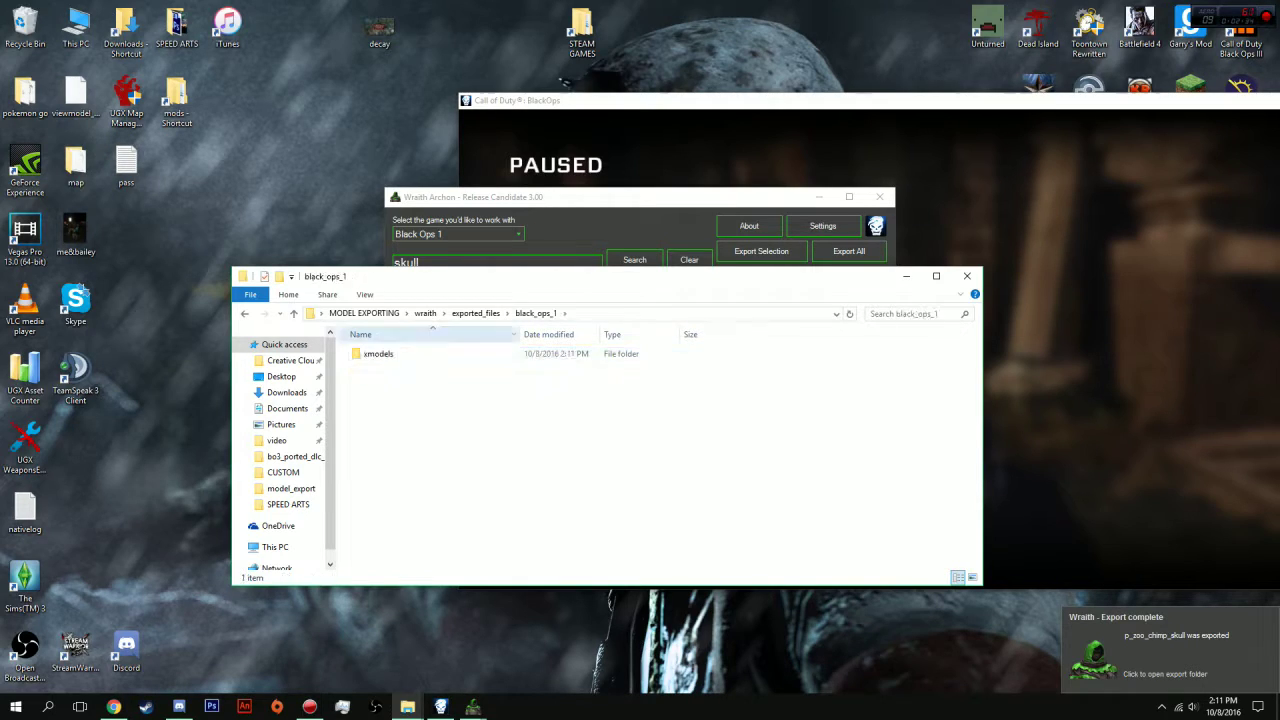
double_click(384, 353)
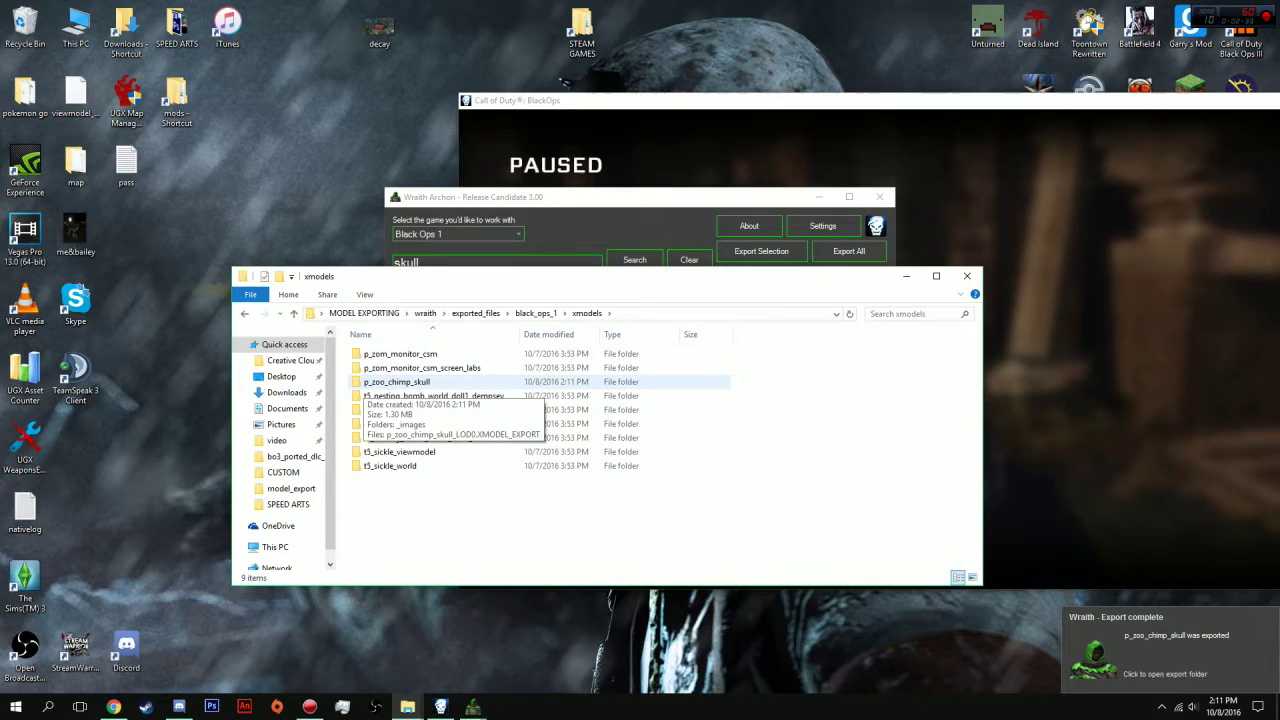
double_click(397, 382)
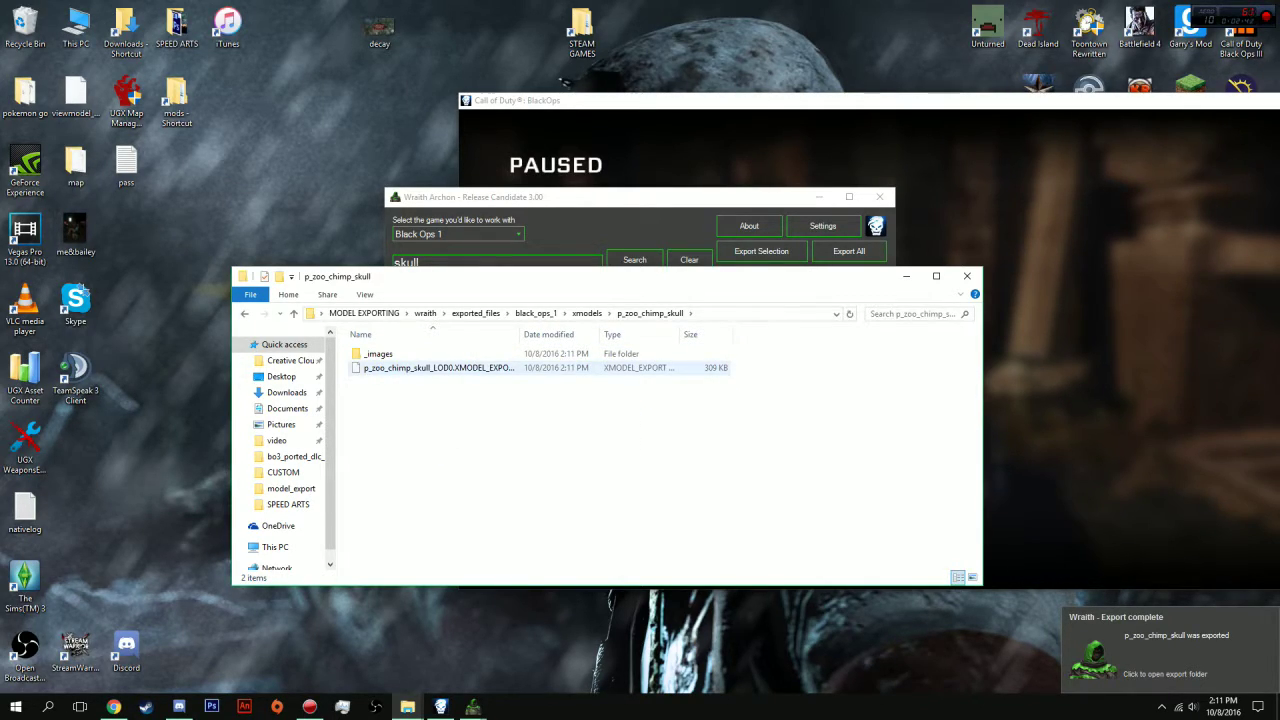
double_click(382, 354)
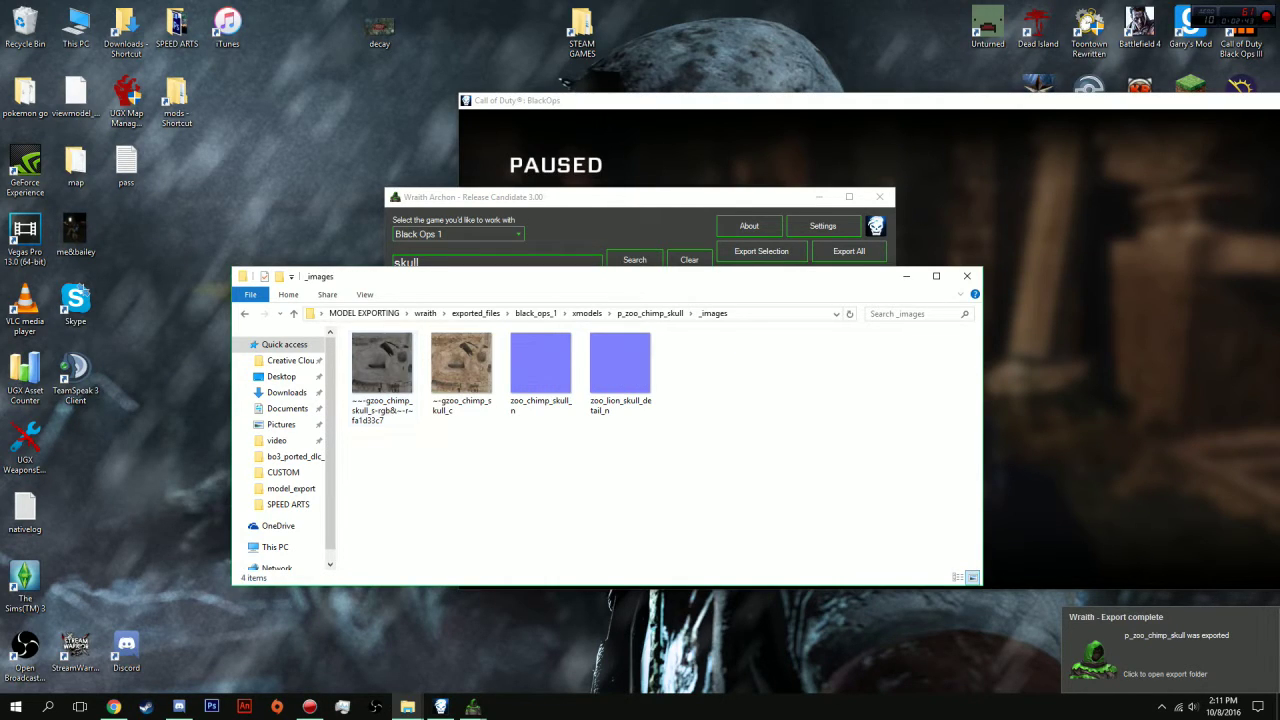
drag(371, 458, 531, 384)
drag(682, 440, 505, 400)
click(540, 450)
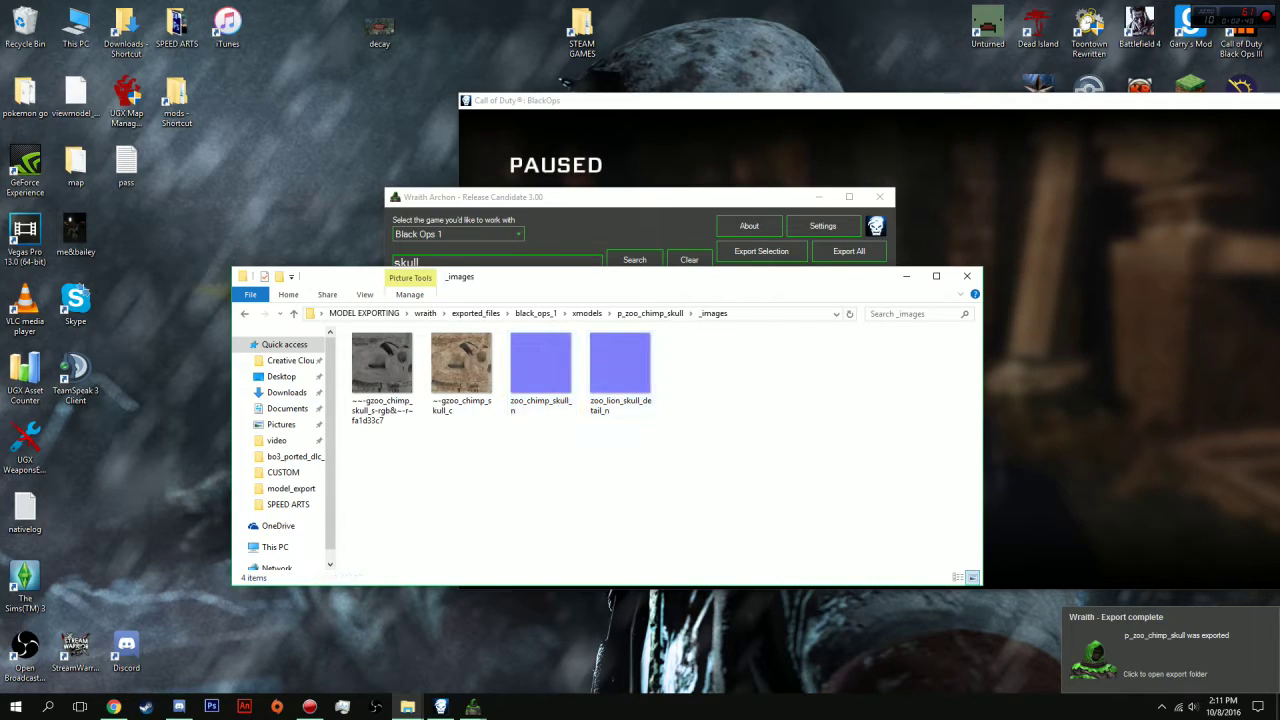
drag(682, 450, 345, 378)
click(540, 455)
Return to Wraith, search the assets for "napalm" and export the c_viet_zombie_napalm model
click(620, 197)
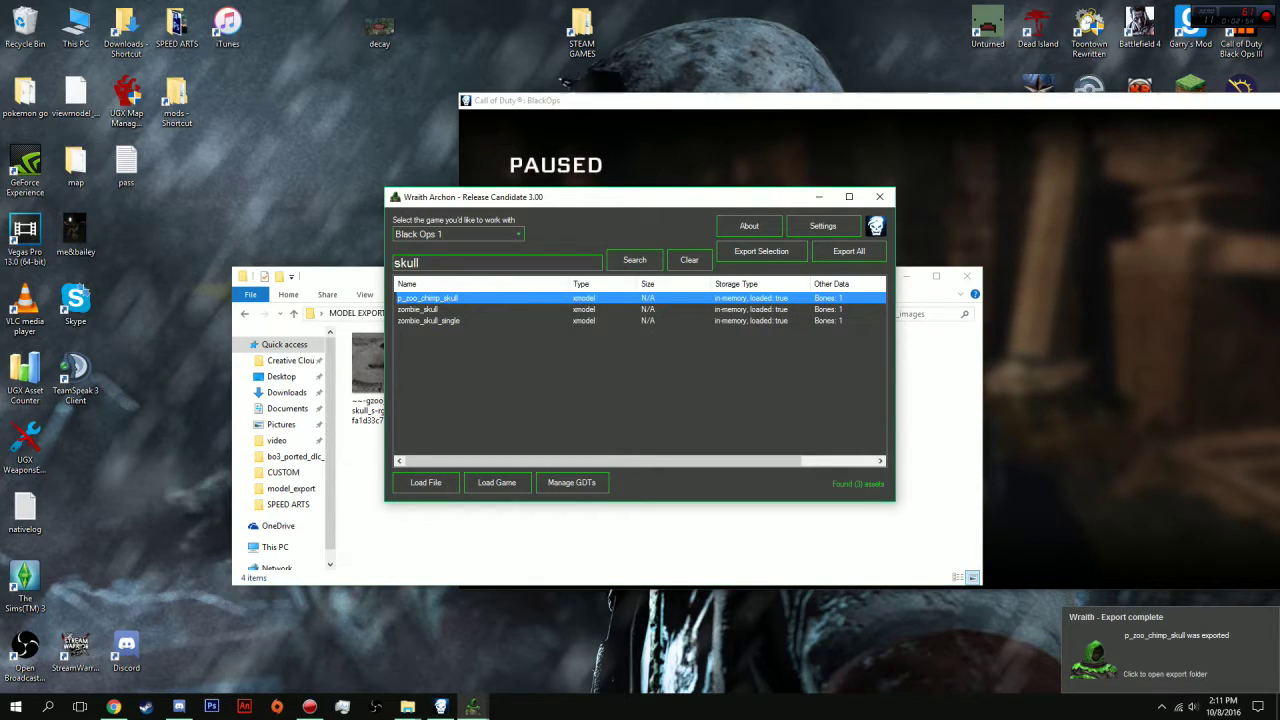
double_click(407, 263)
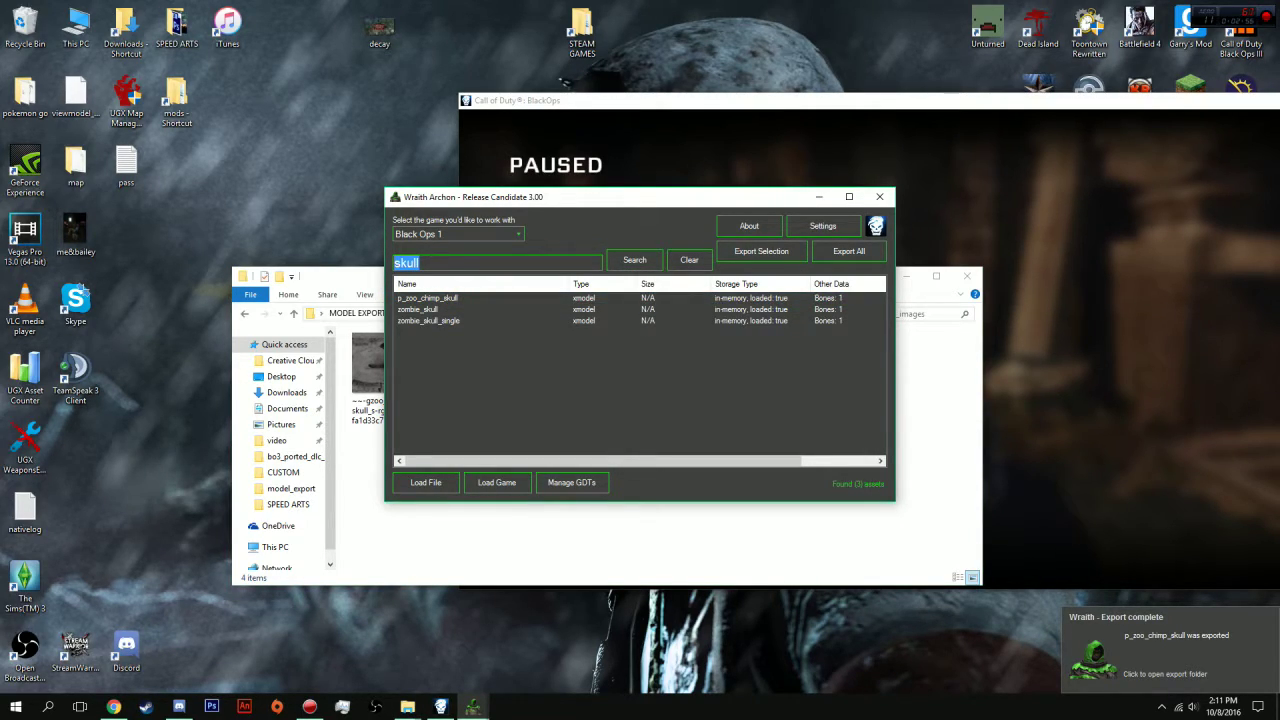
text(napalm)
key(Return)
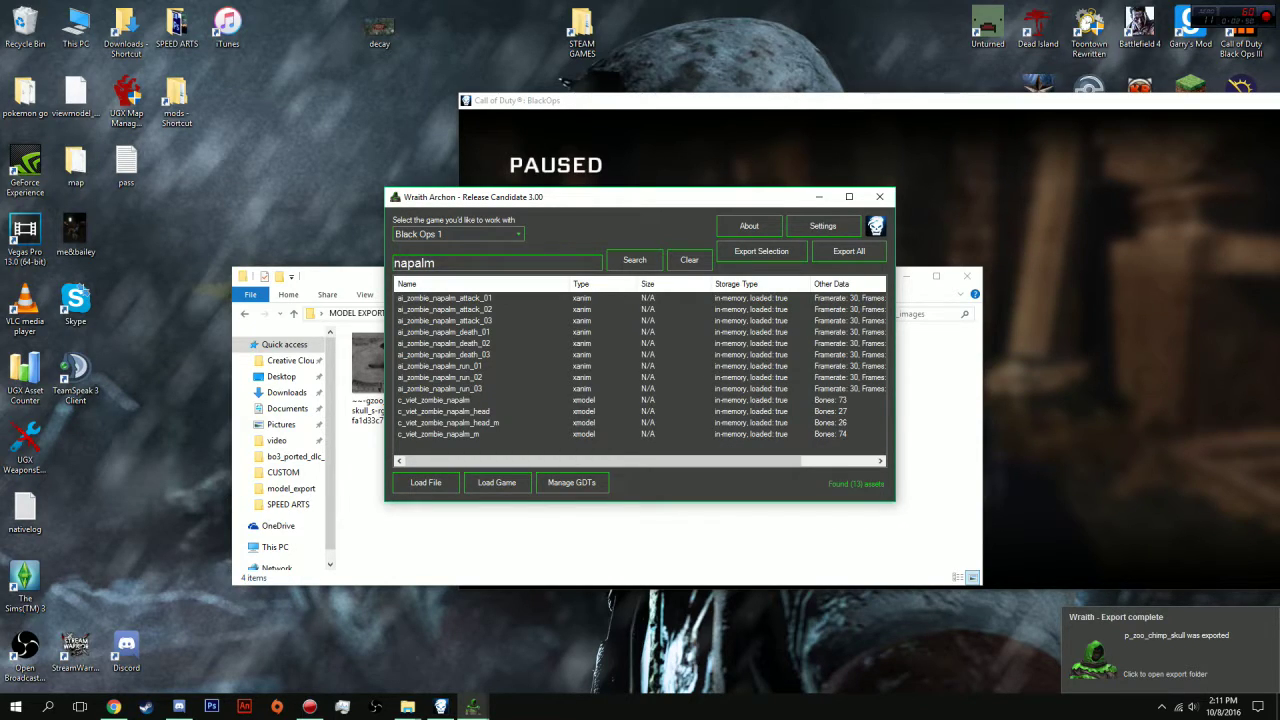
click(434, 400)
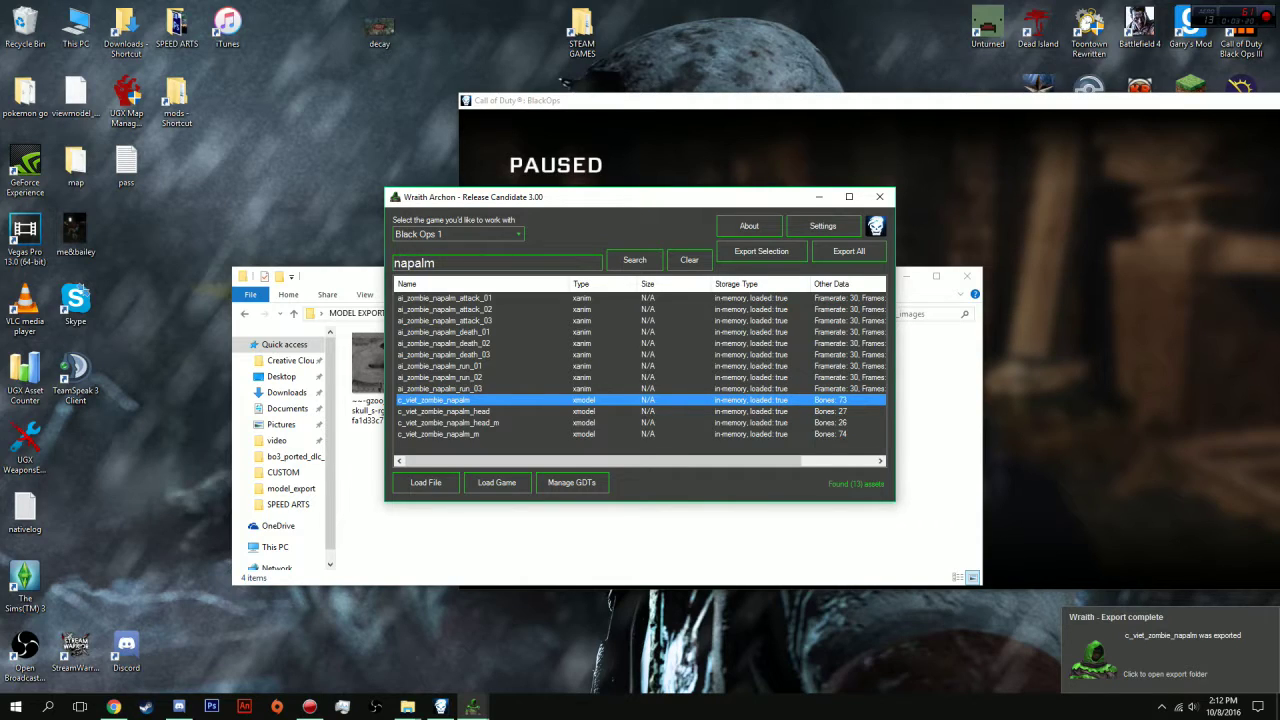
Clear the "napalm" search term and restore the full asset list
drag(437, 263, 400, 263)
click(401, 263)
key(BackSpace)
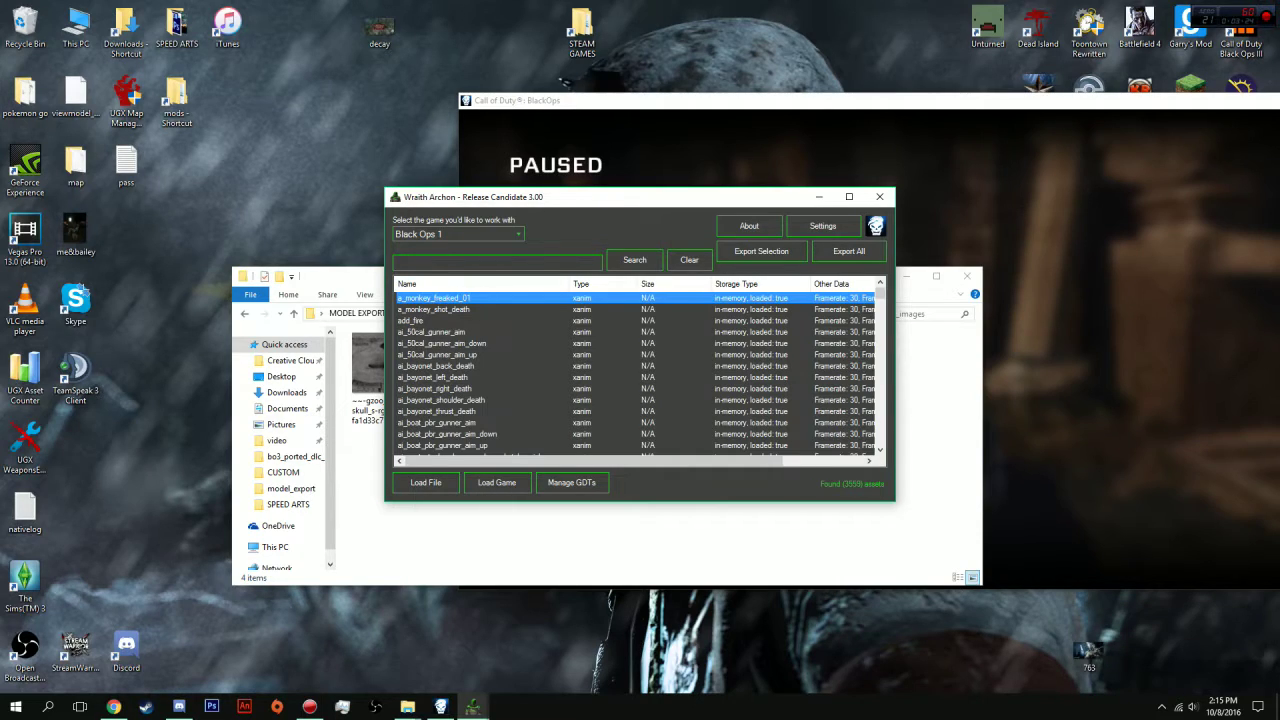
Select multiple models together: the t5_weapon_1911 lh and rh viewmodel and world models, t5_weapon_aug_world and t5_foliage_vine03
scroll(636, 375, down, 4)
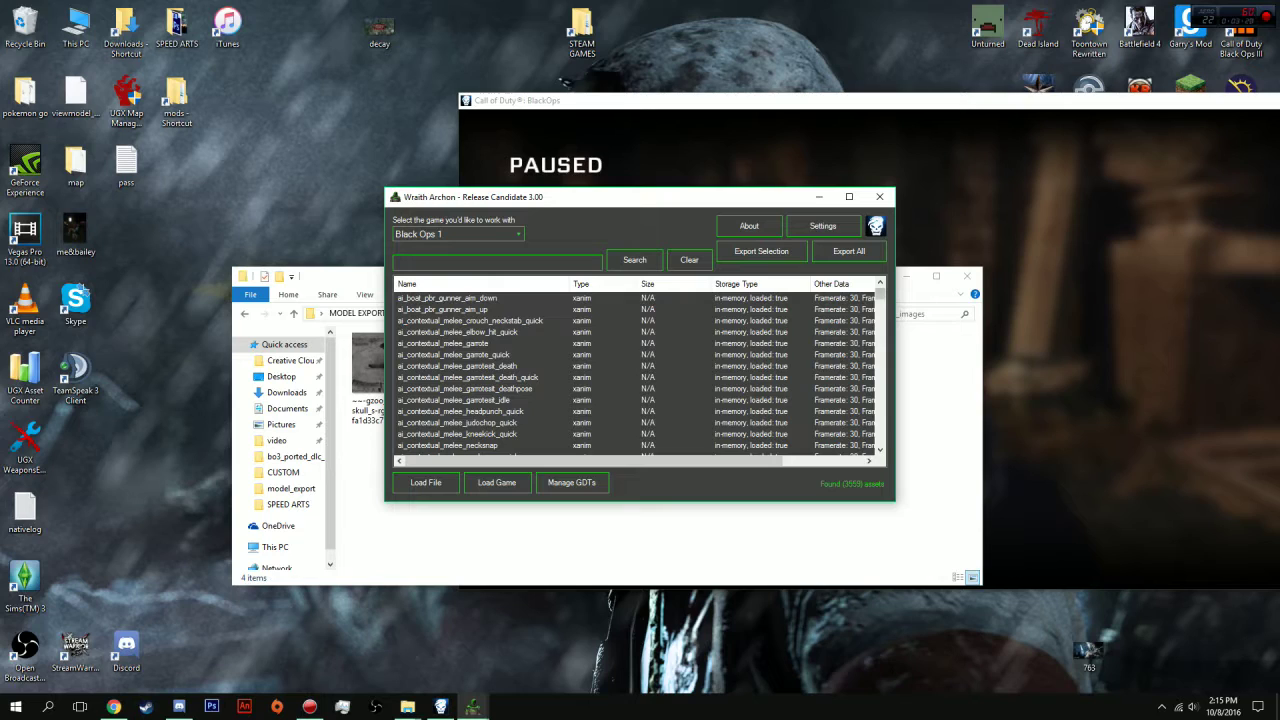
drag(880, 294, 881, 433)
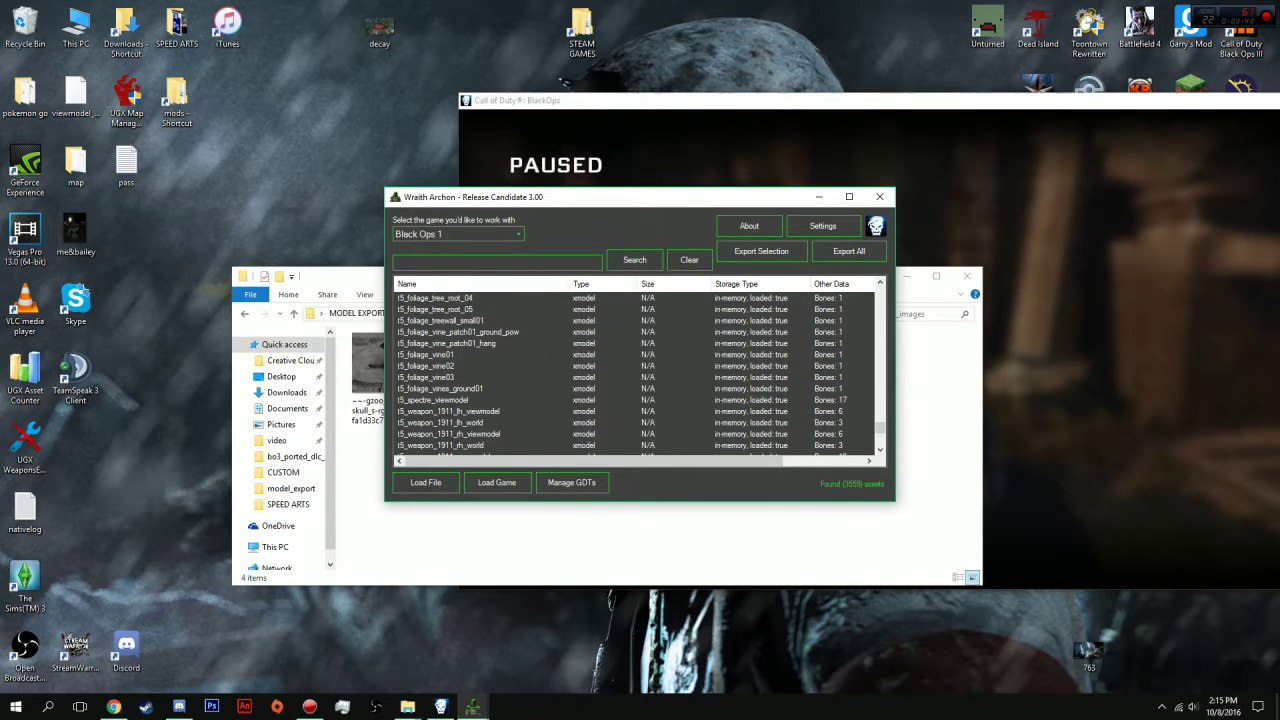
scroll(440, 355, down, 2)
click(440, 355)
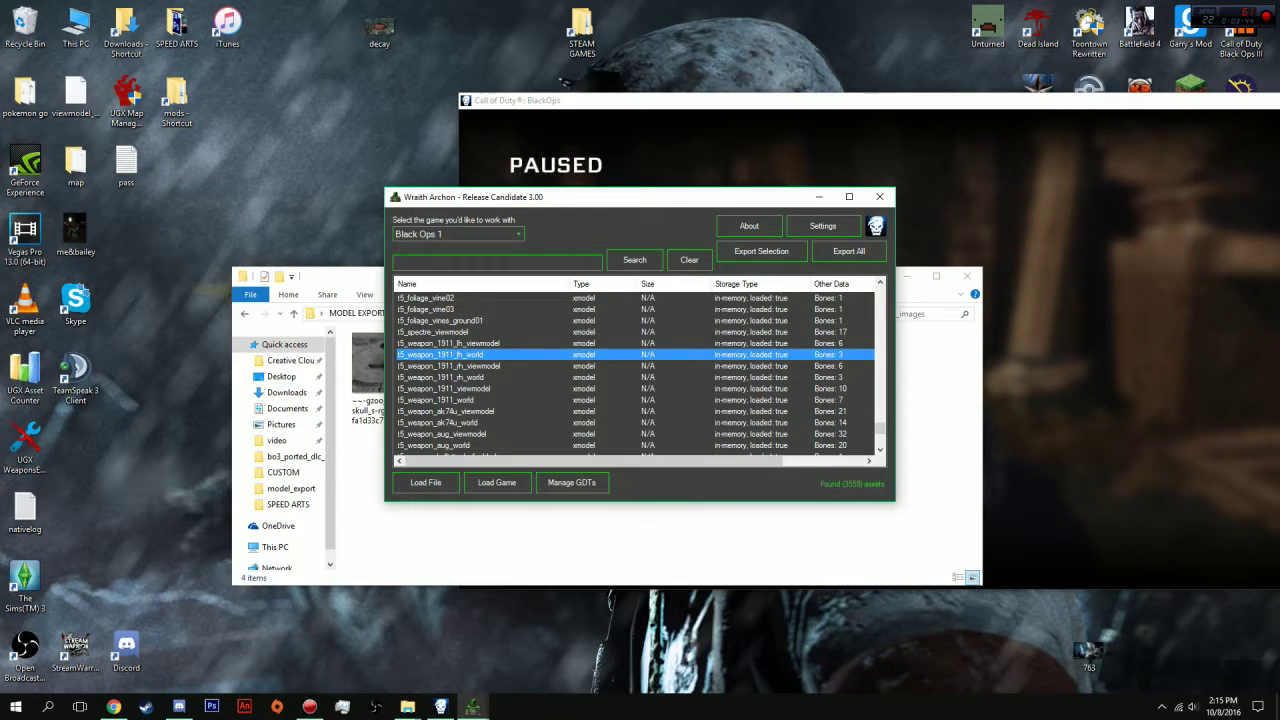
shift+click(440, 423)
click(440, 343)
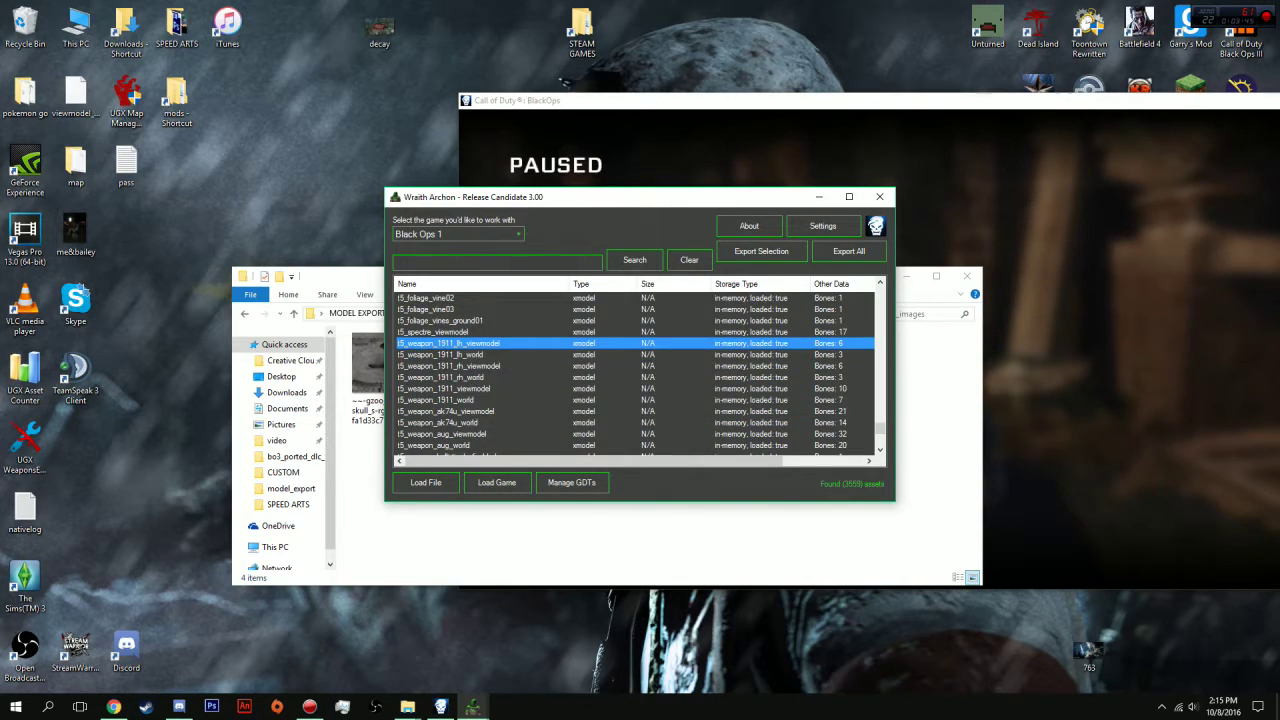
key(shift+Down)
key(shift+Down)
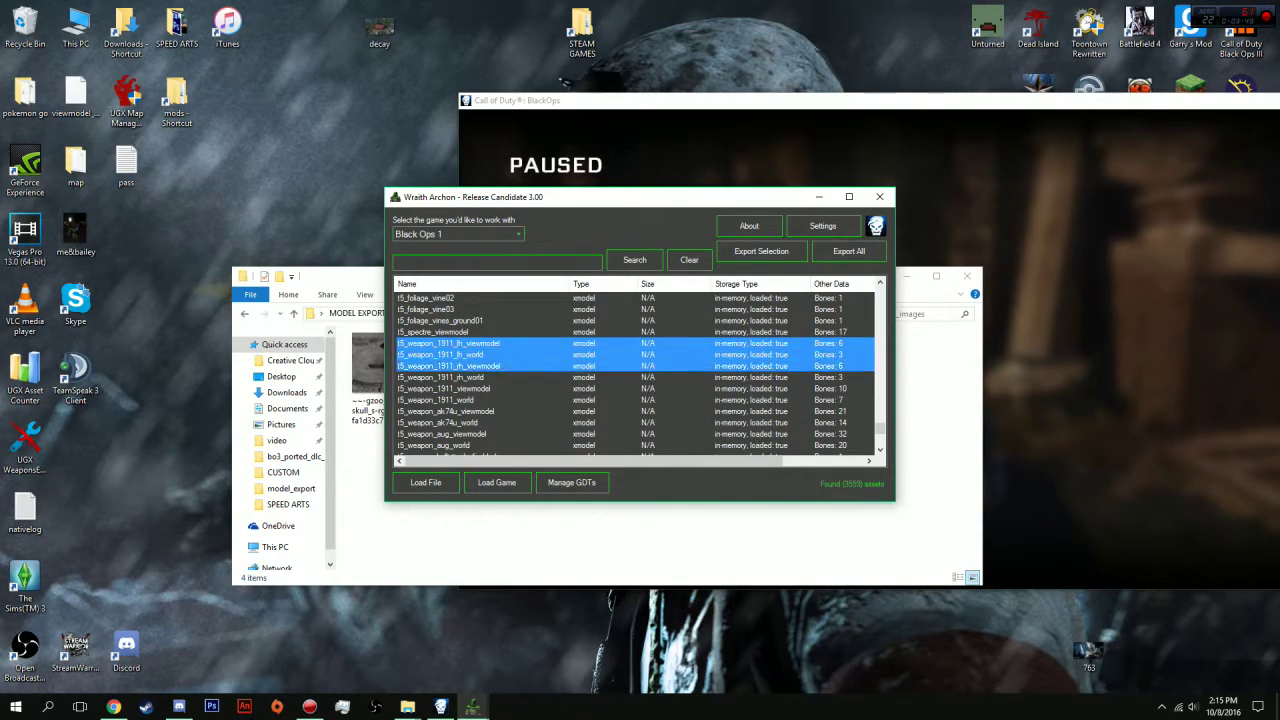
ctrl+click(440, 377)
ctrl+click(440, 445)
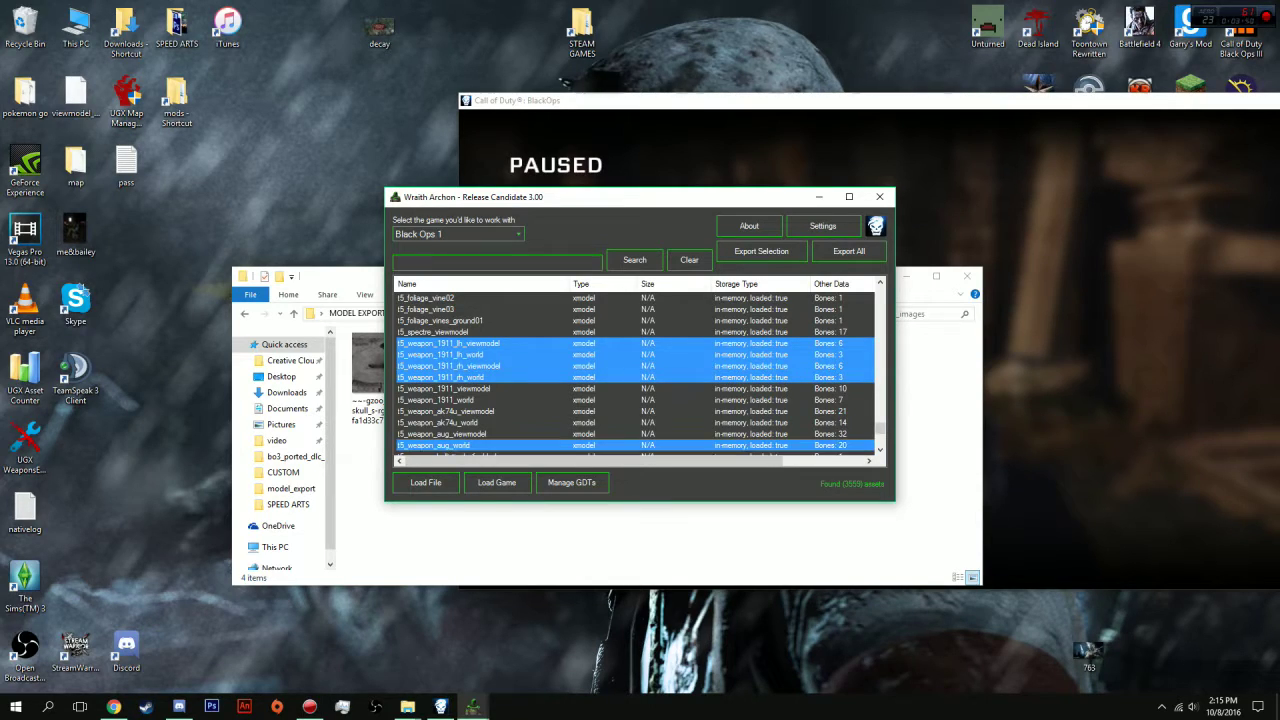
ctrl+click(440, 309)
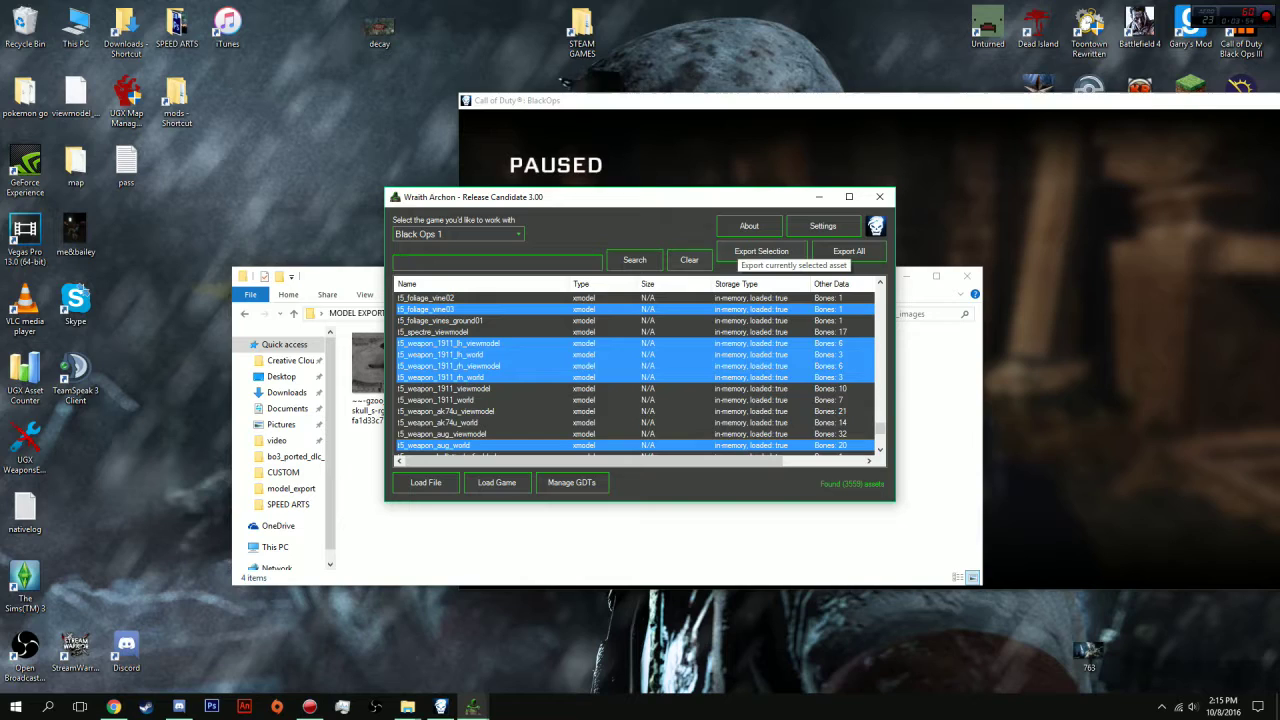
Select the p_ztem_waterfall_bridge_boards, p_ztem_waterfall_bridge_posts and p_ztem_waterfall_bridge_vines models and export them together
click(446, 411)
scroll(636, 370, down, 6)
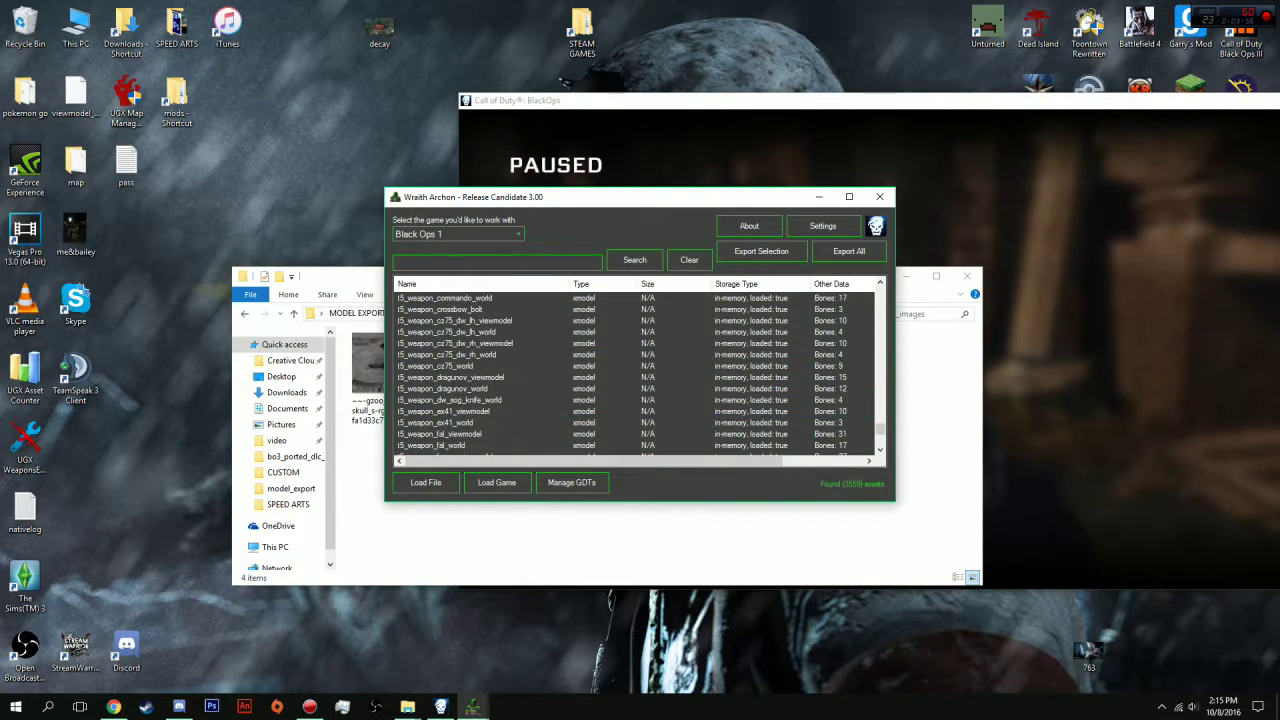
scroll(636, 370, up, 10)
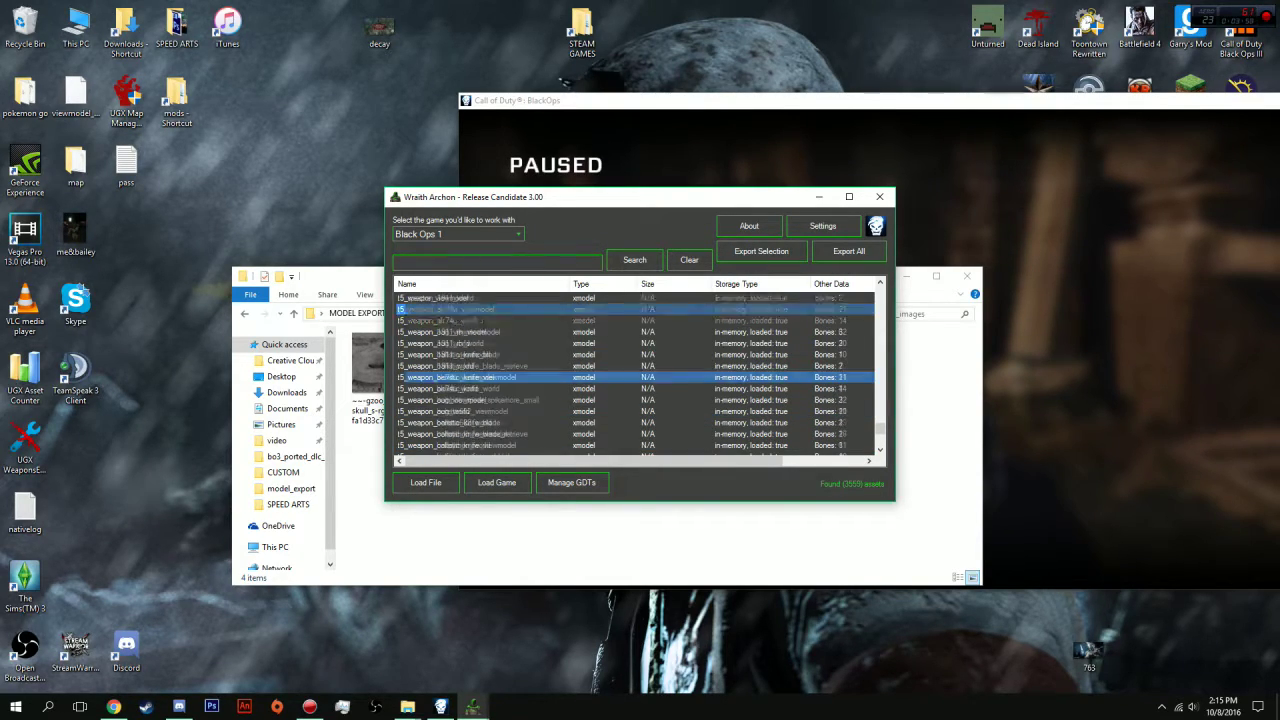
scroll(636, 370, up, 6)
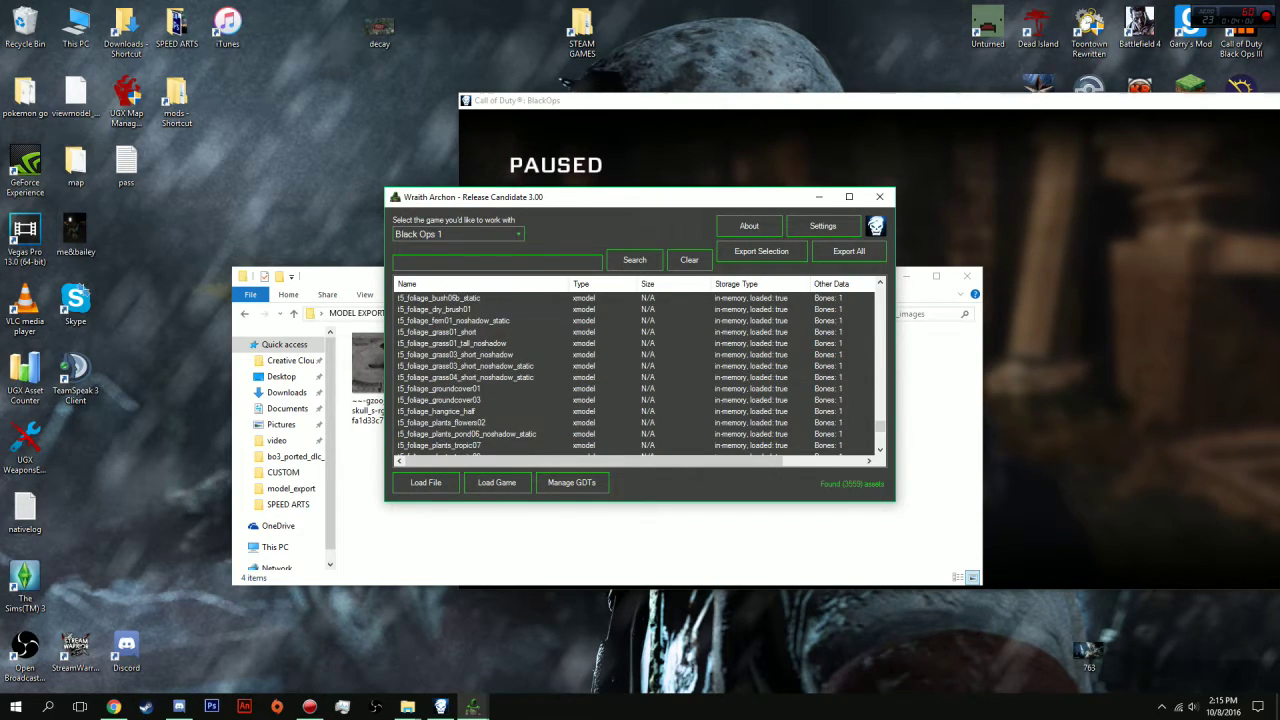
scroll(636, 370, up, 4)
scroll(636, 370, up, 2)
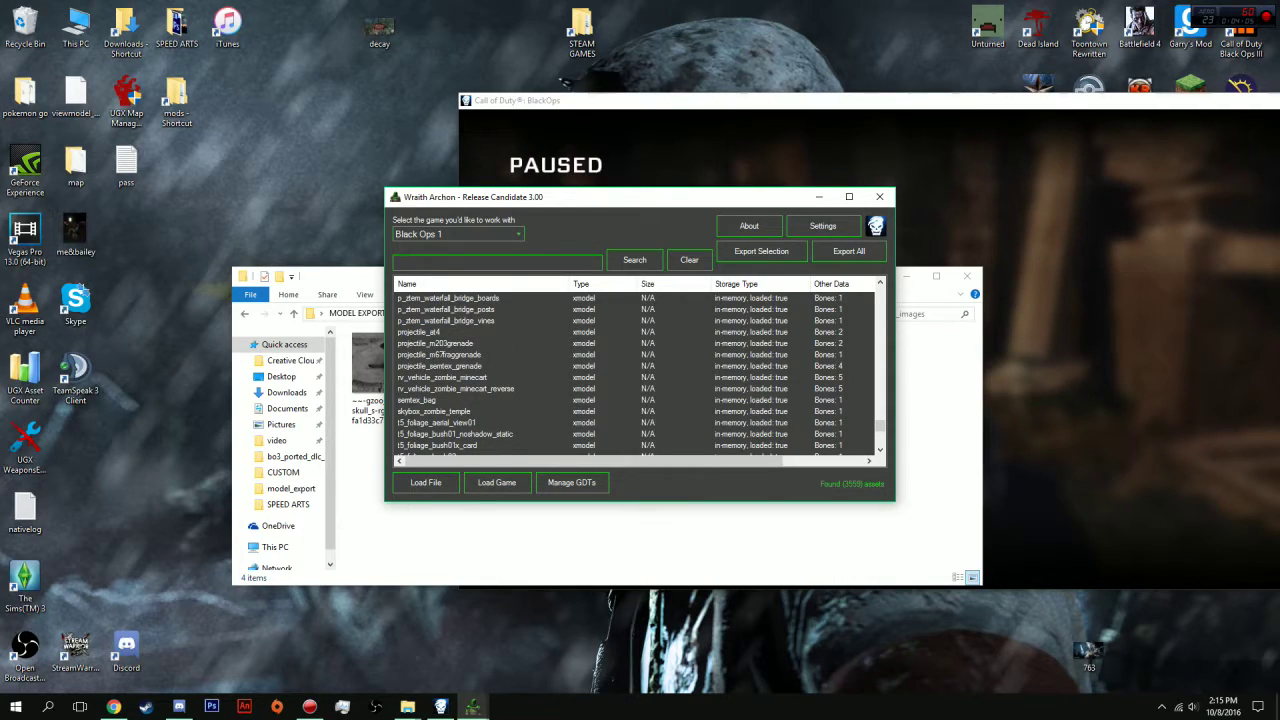
scroll(636, 370, up, 2)
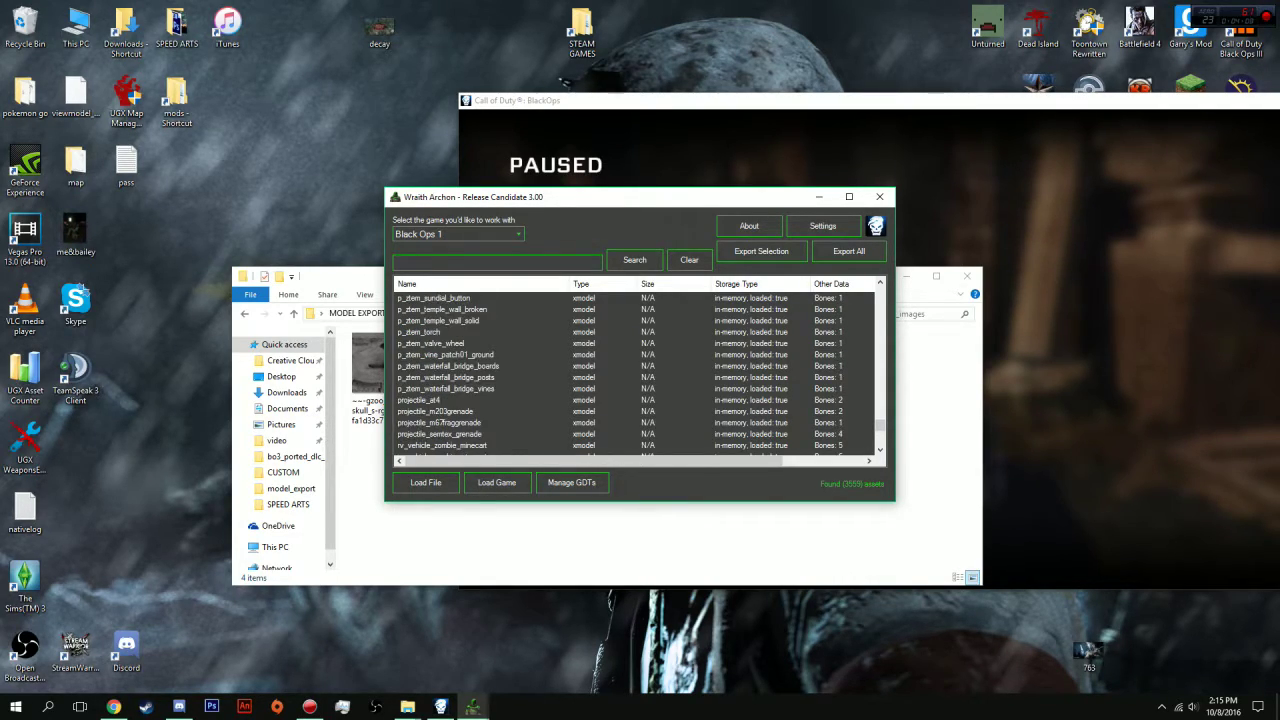
click(448, 366)
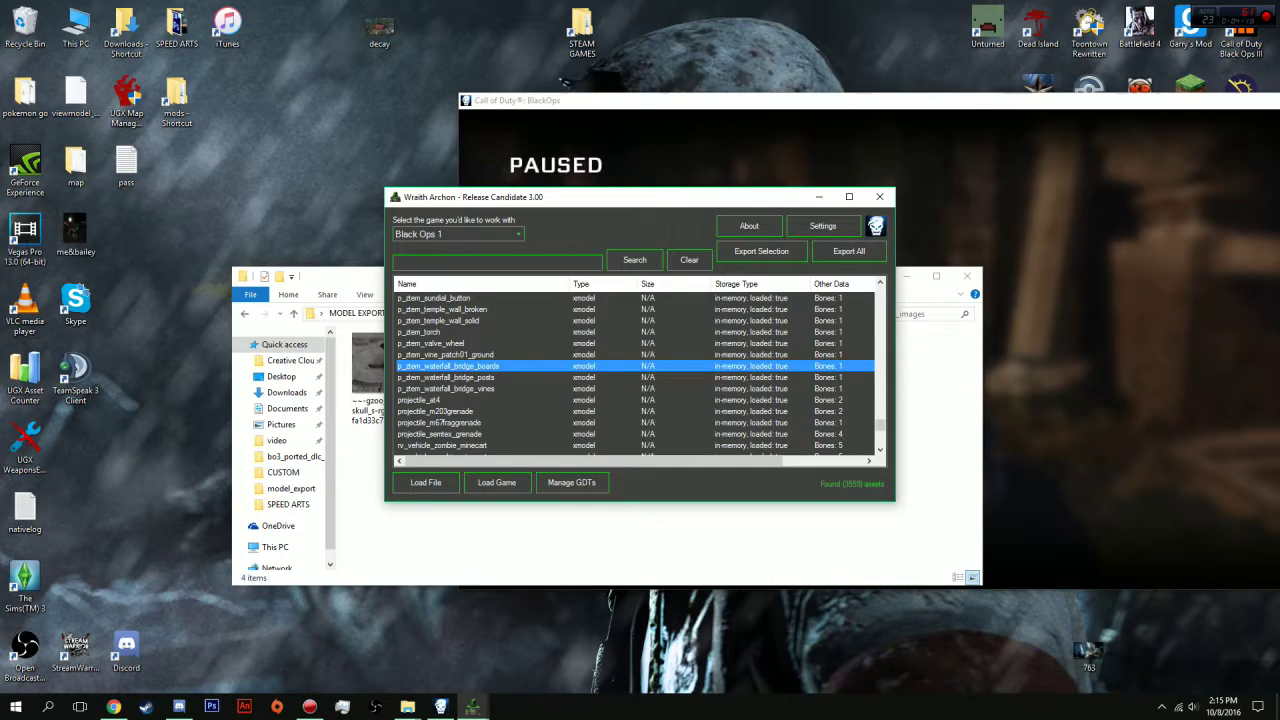
shift+click(446, 389)
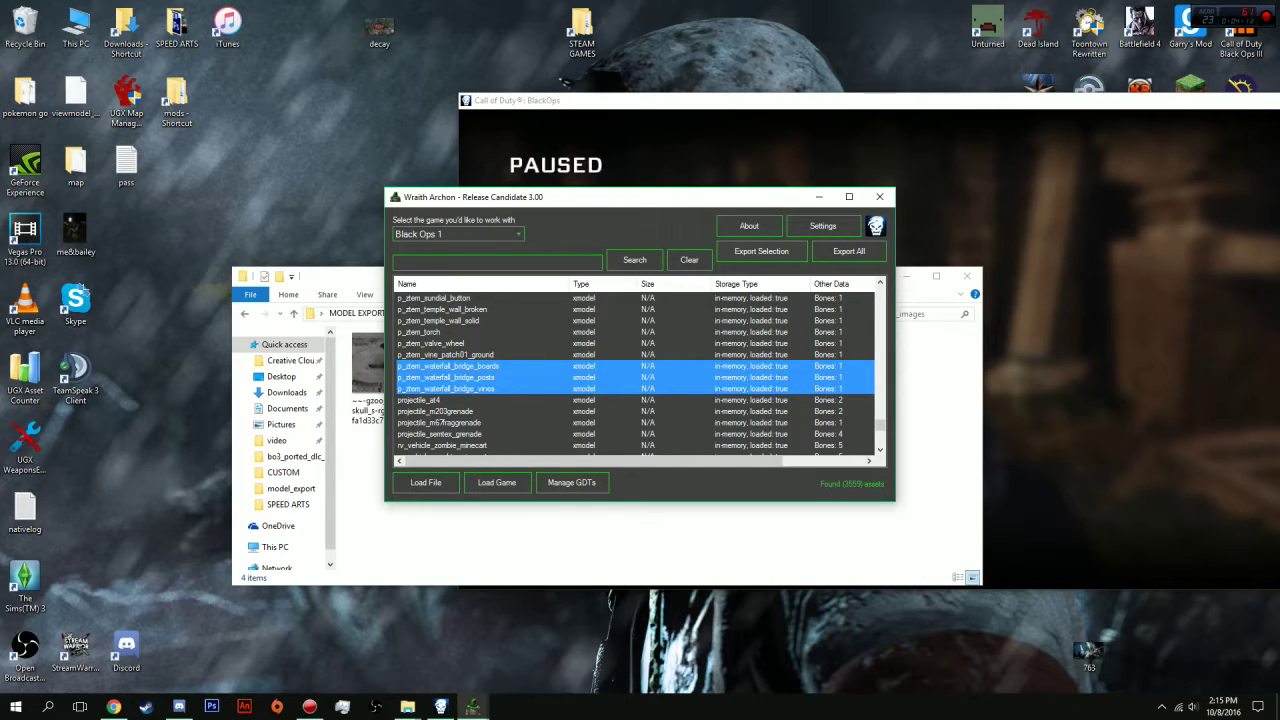
click(761, 251)
Export a Black Ops 3 GDT of all listed models, saved as bo1_shangrila in the Call of Duty Black Ops III source_data folder
click(571, 482)
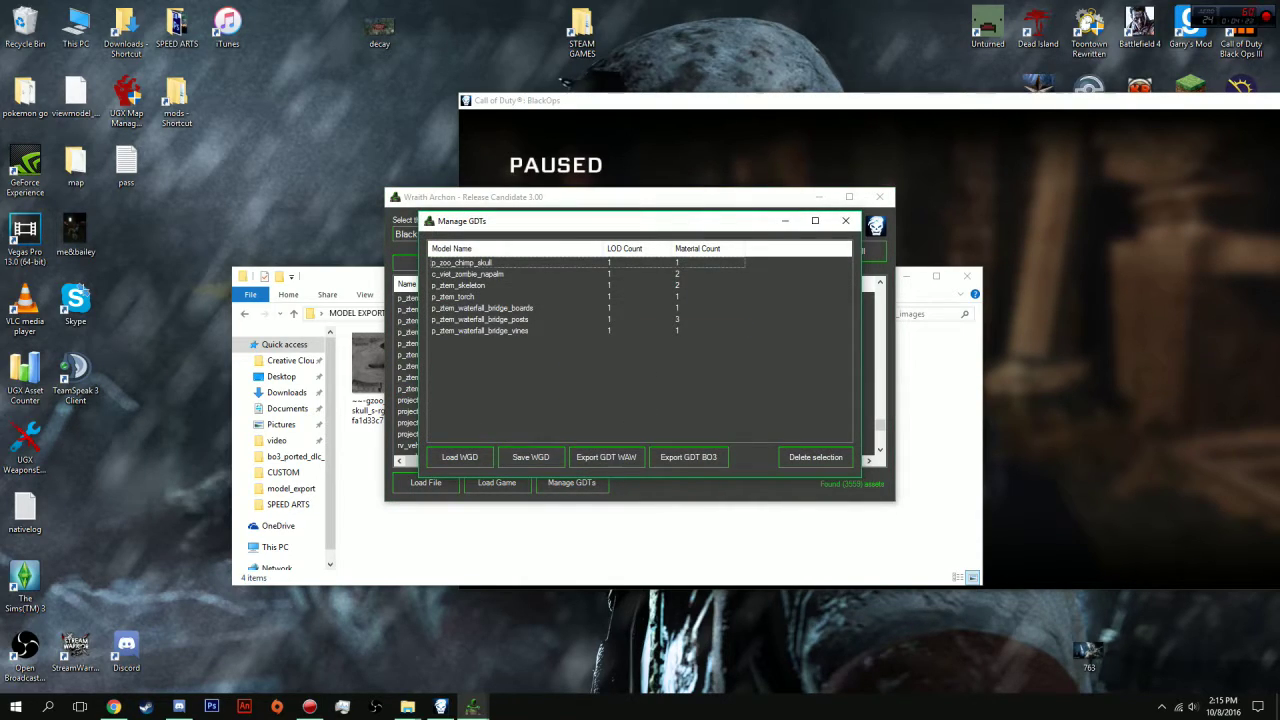
click(480, 331)
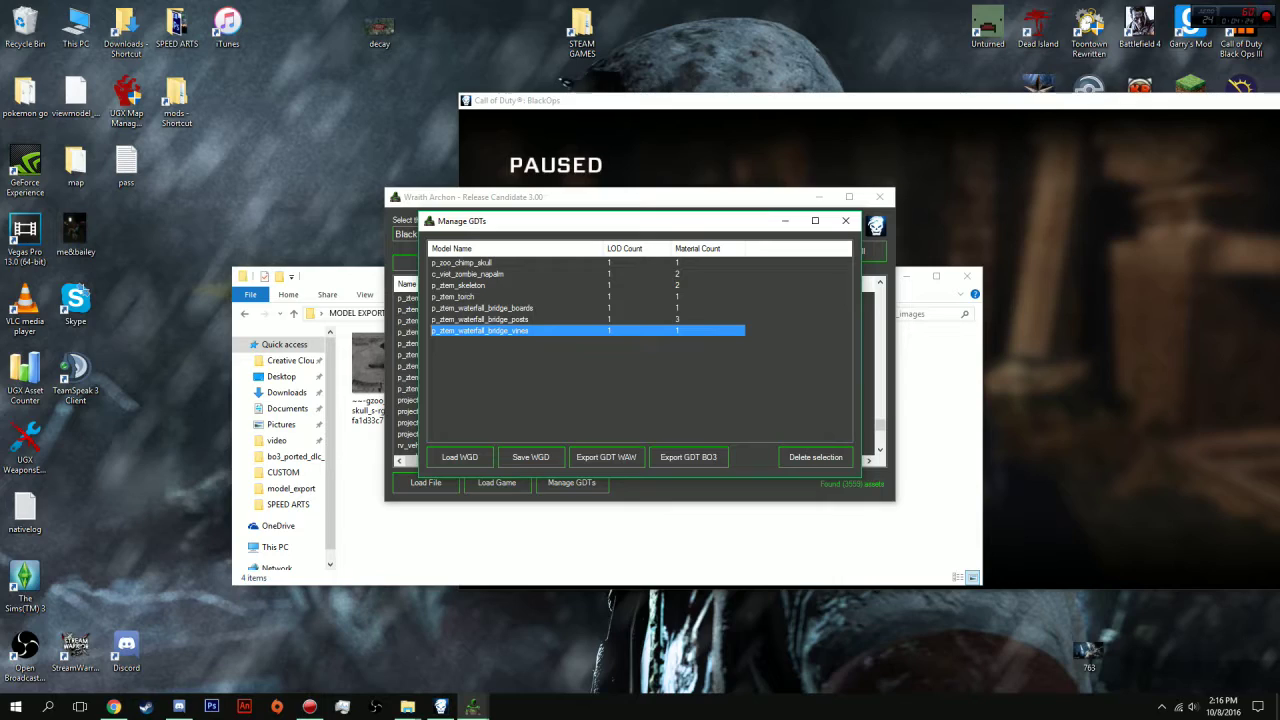
key(ctrl+a)
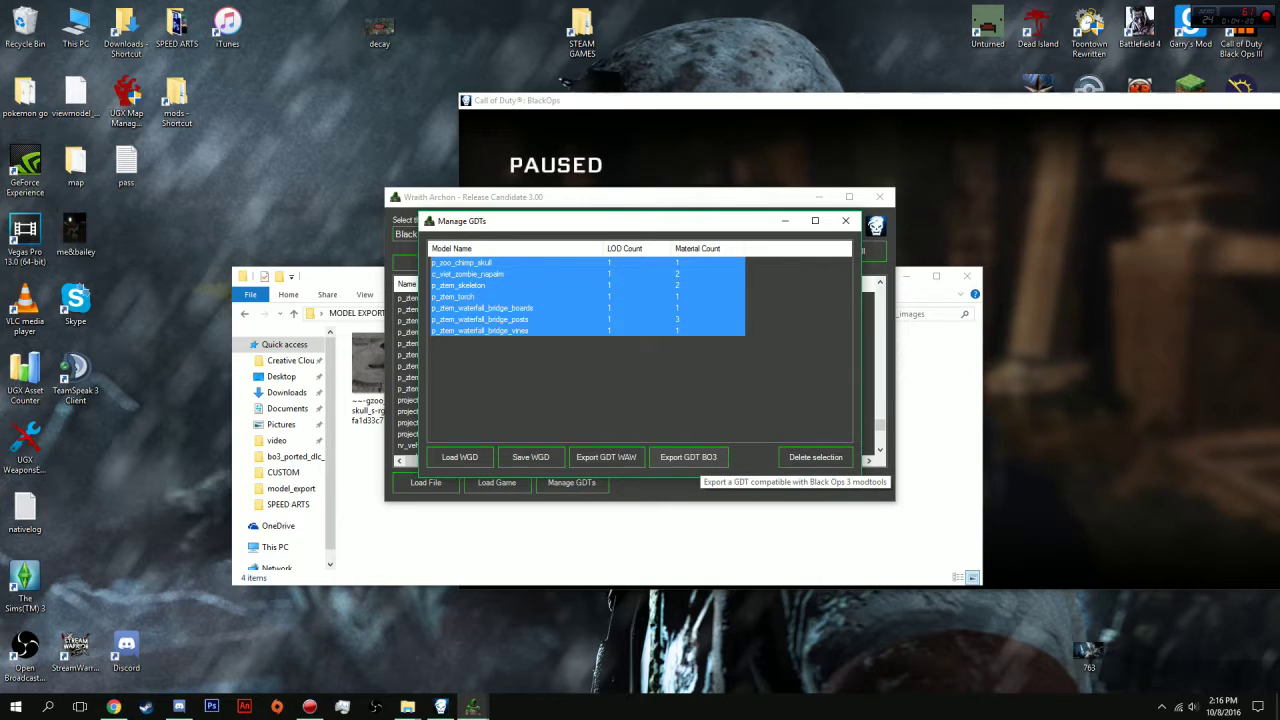
click(688, 457)
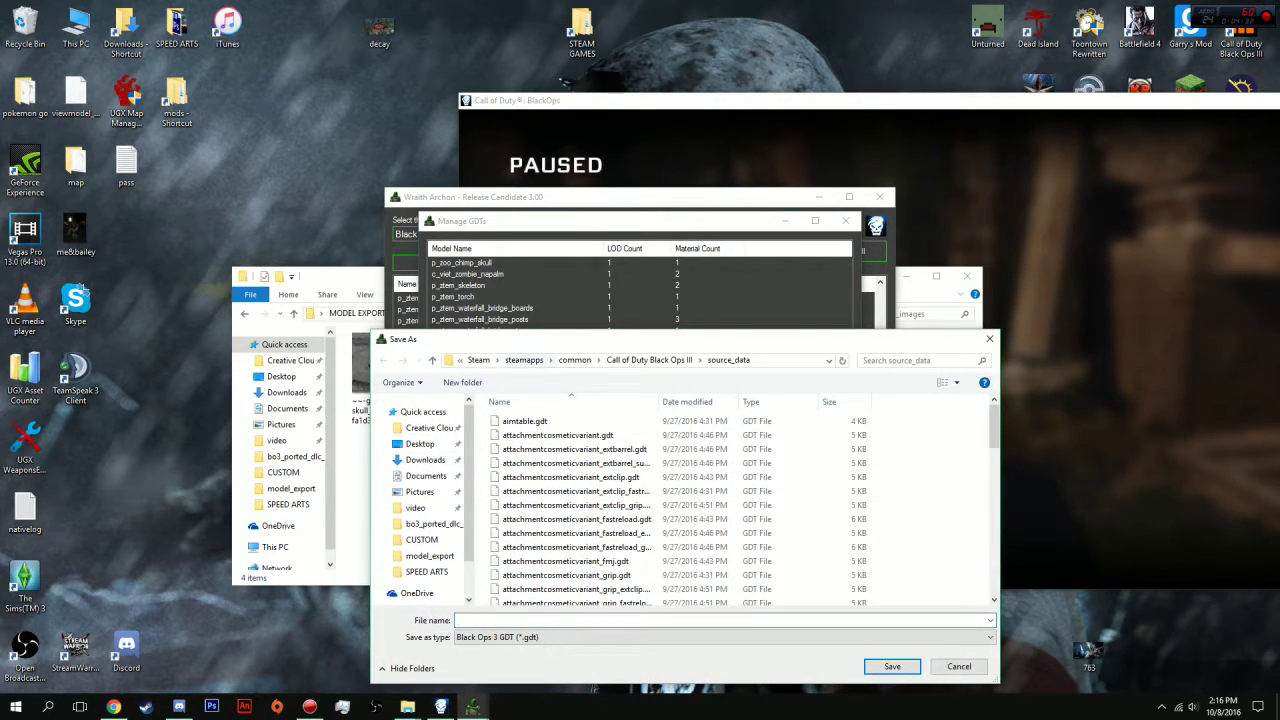
drag(532, 340, 387, 203)
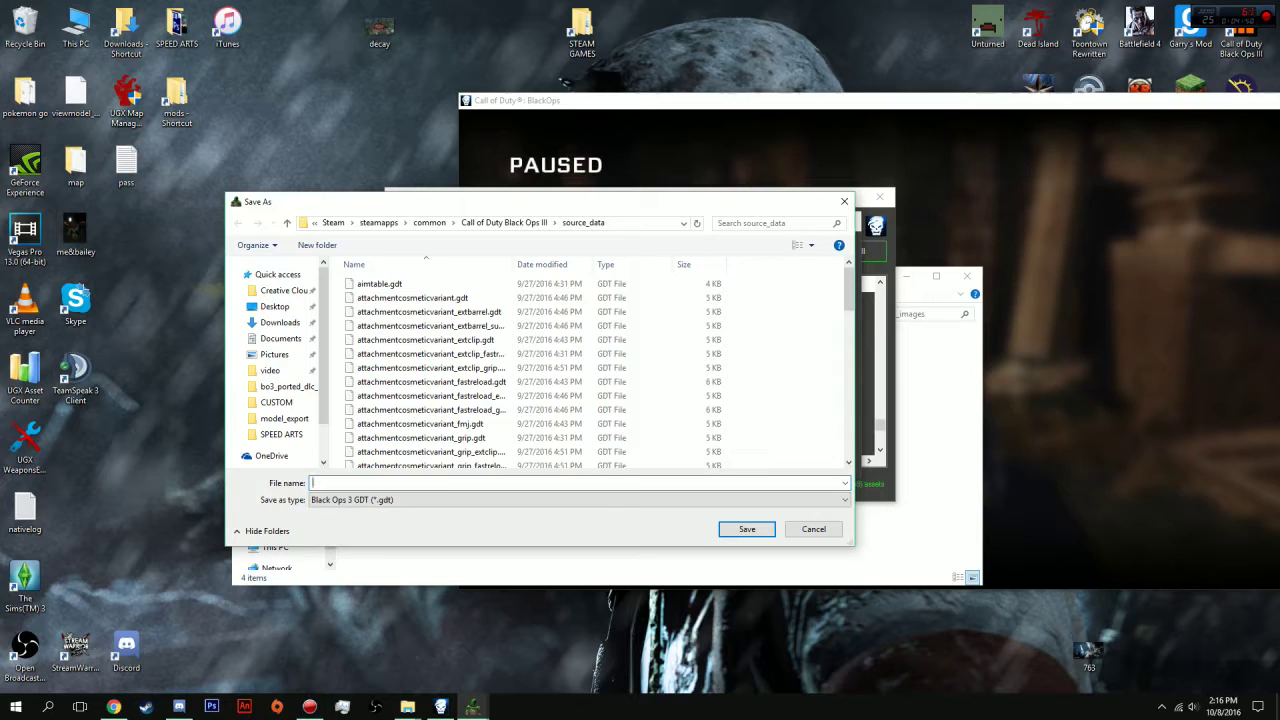
text(s)
key(BackSpace)
text(bo1)
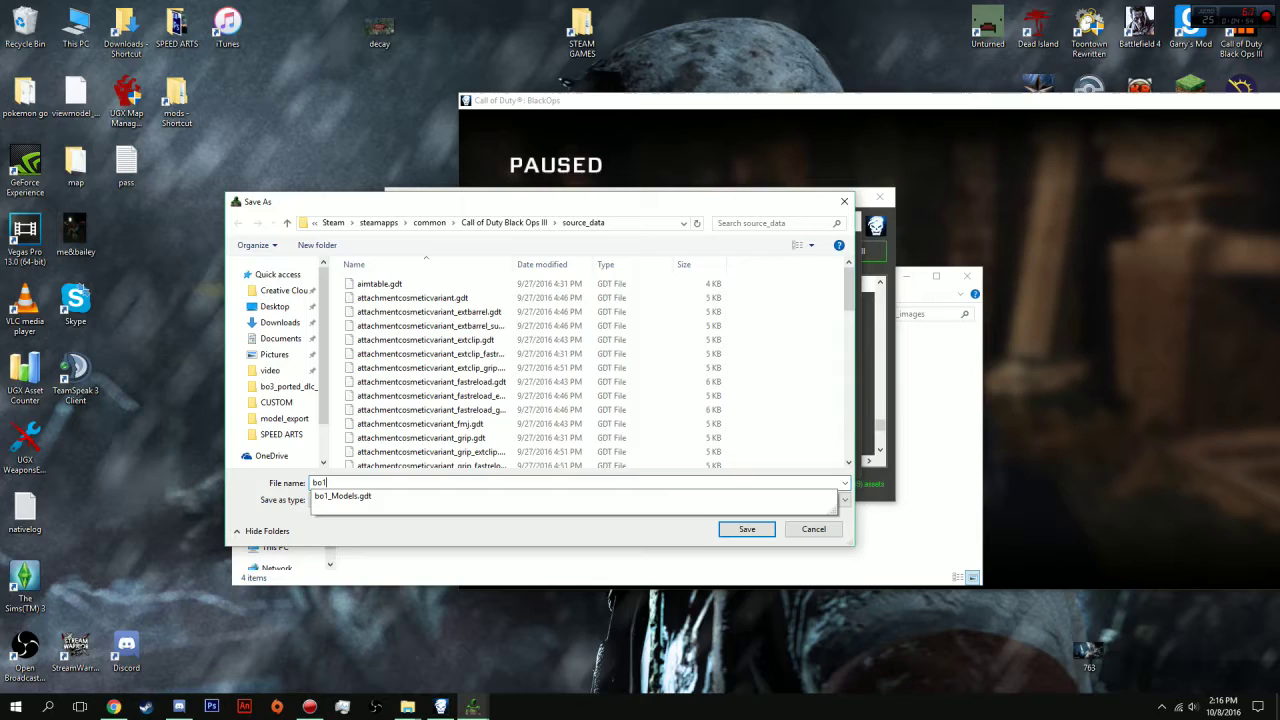
text(_shangrila)
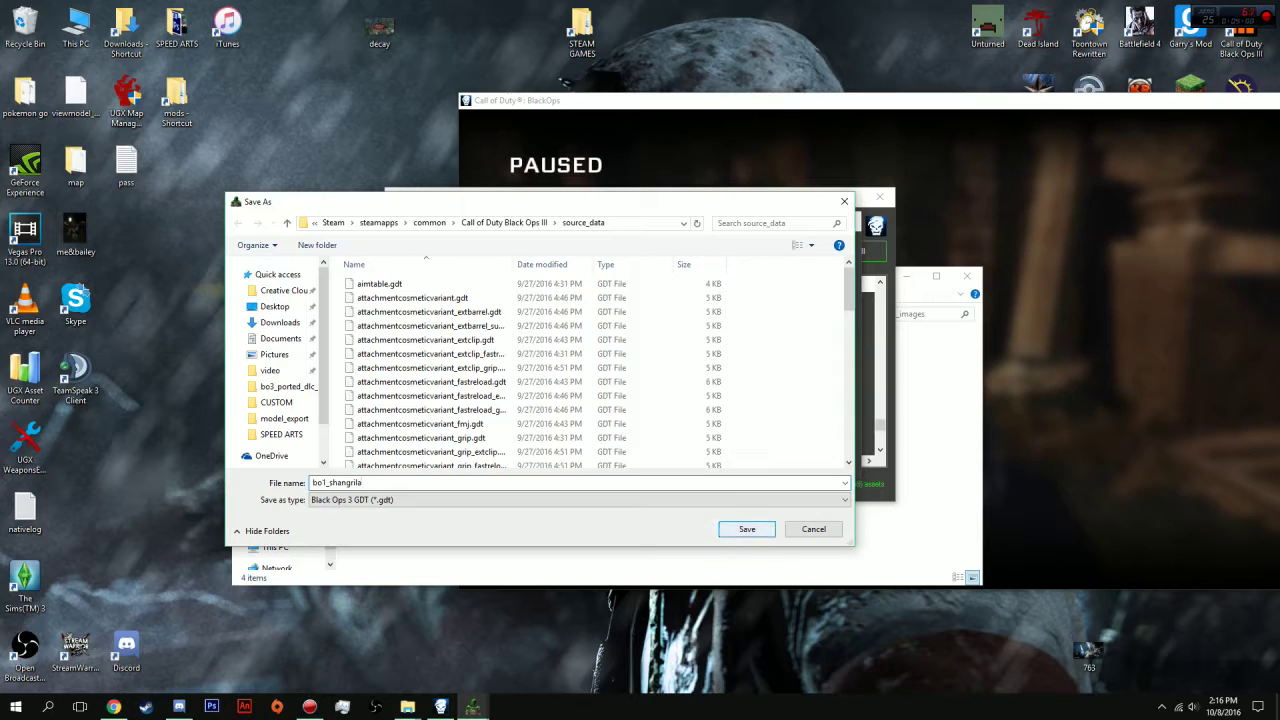
key(Return)
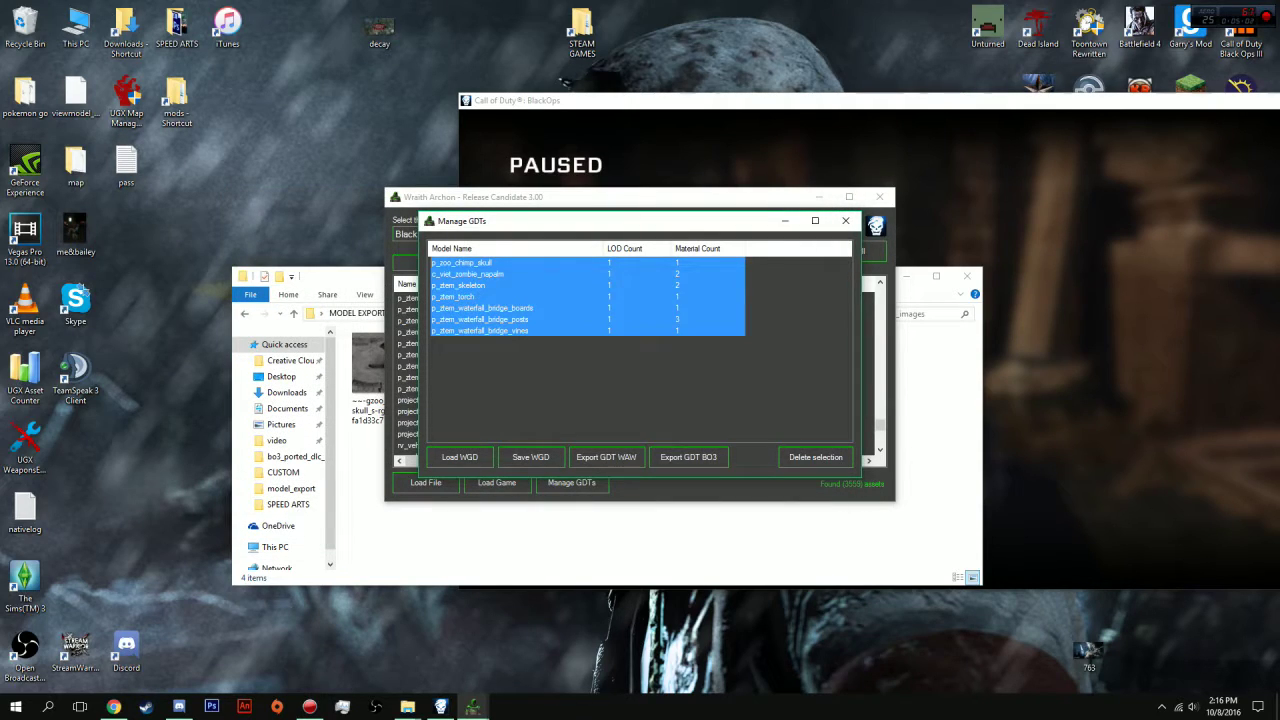
Clear the model selection and close both the GDT manager and Wraith Archon
click(620, 385)
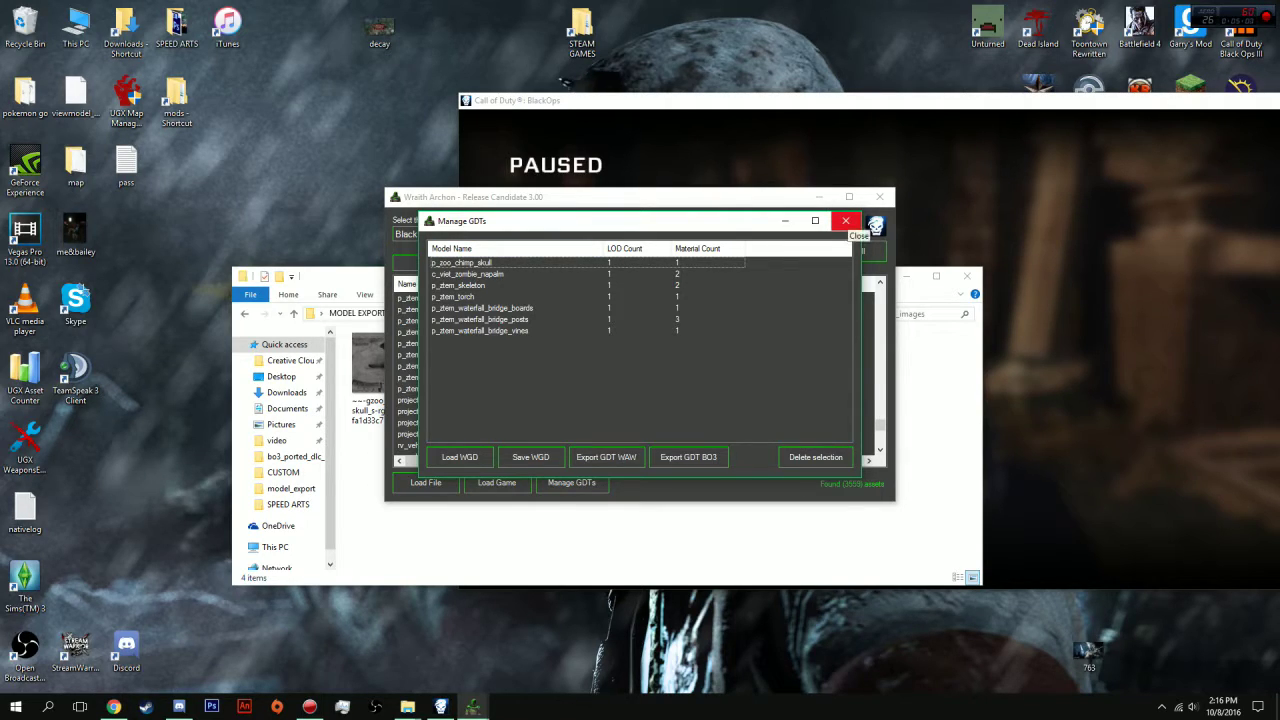
click(845, 220)
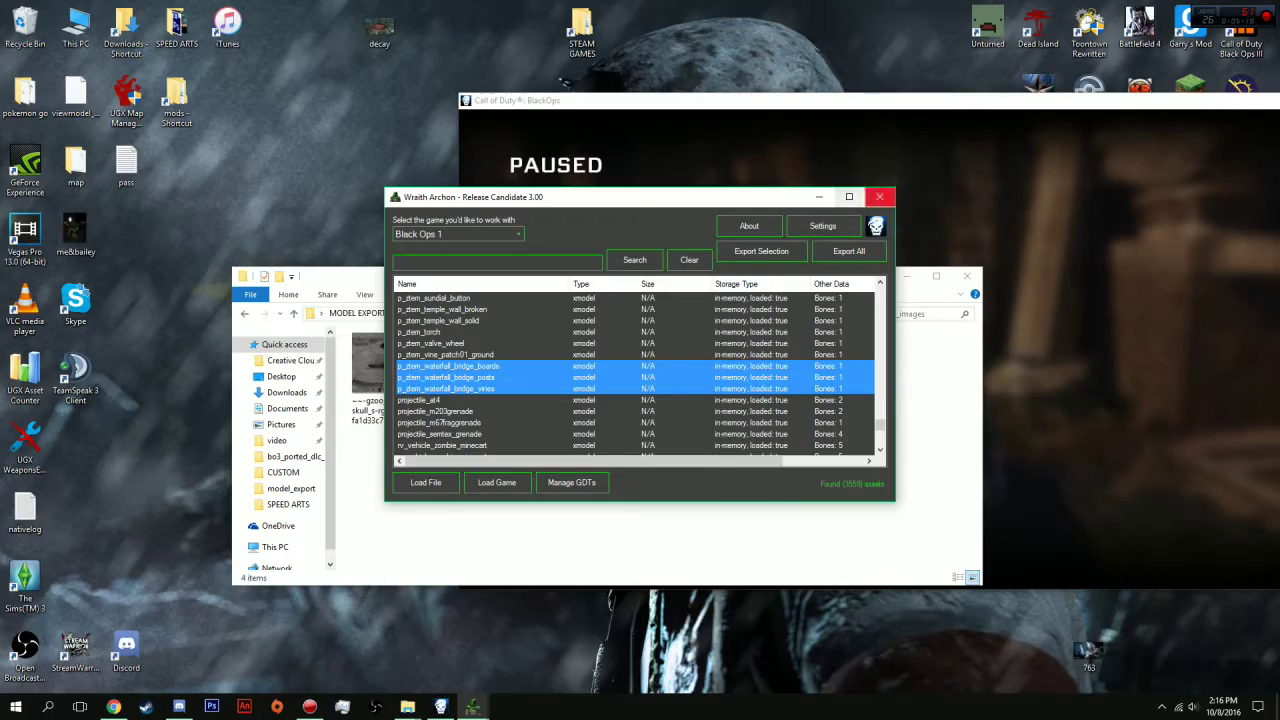
click(880, 197)
Switch to the paused Black Ops game, resume it briefly and close the game
drag(743, 103, 519, 104)
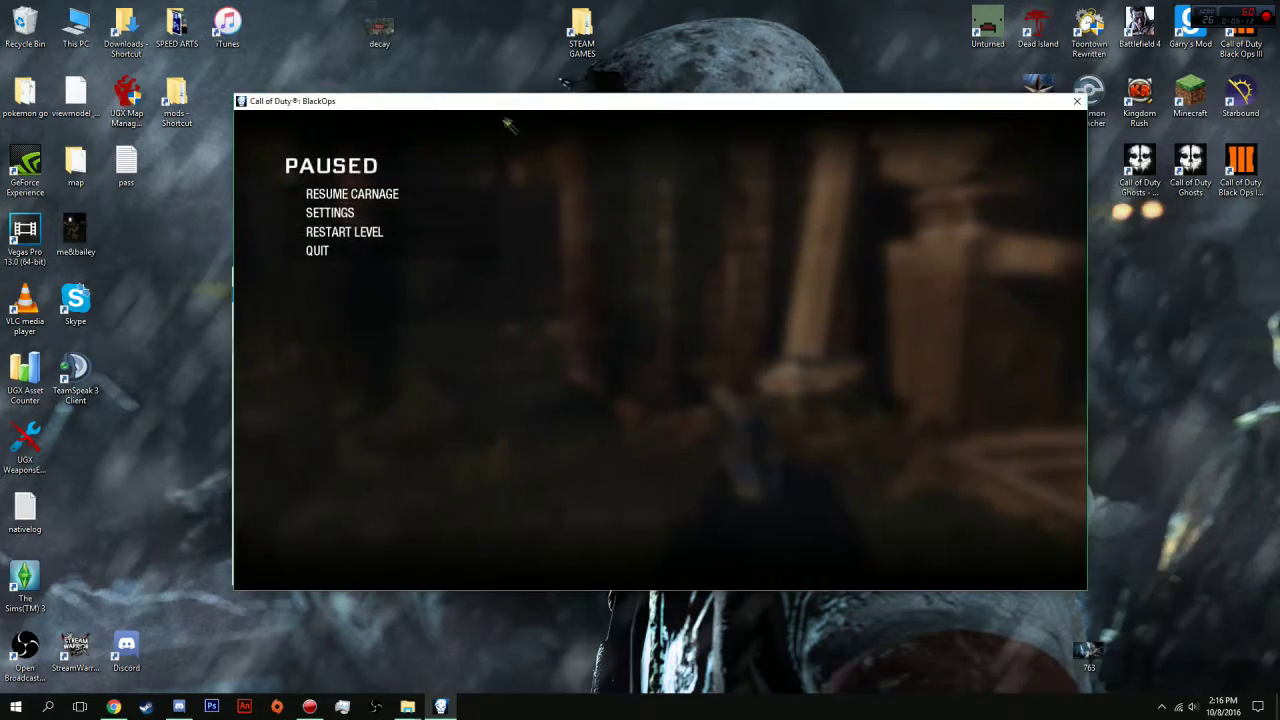
key(Escape)
key(w)
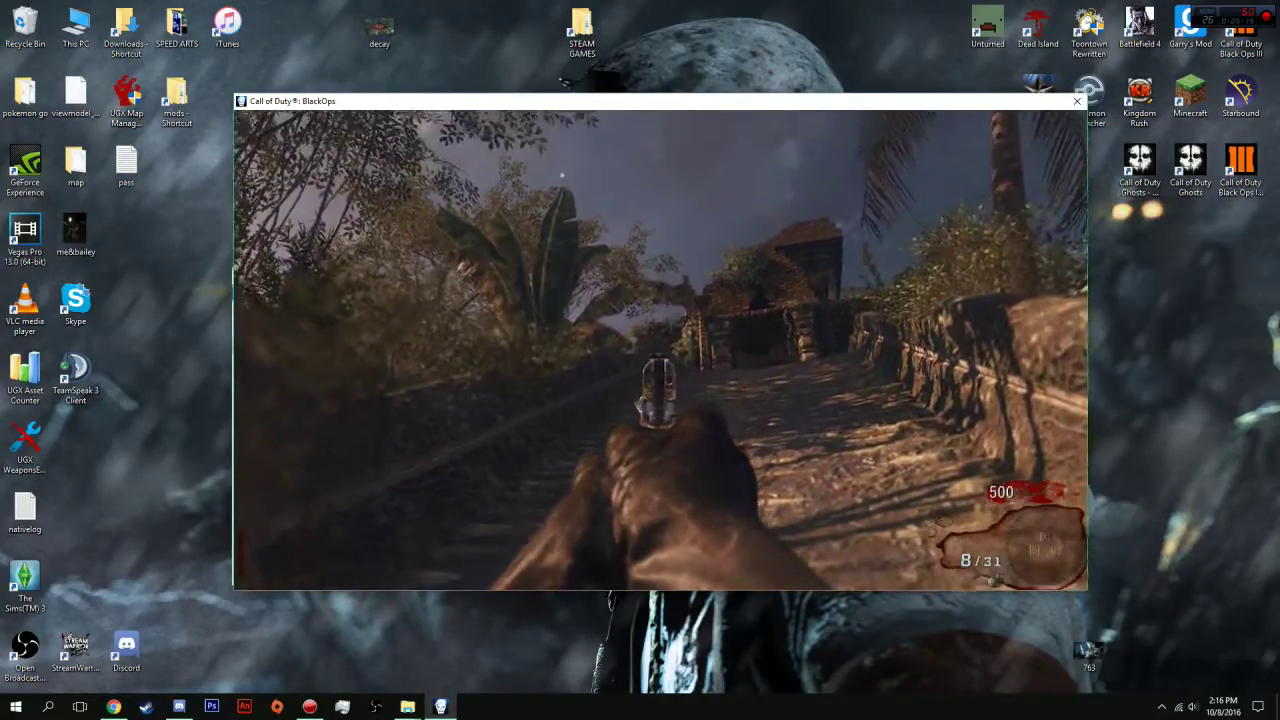
click(660, 350)
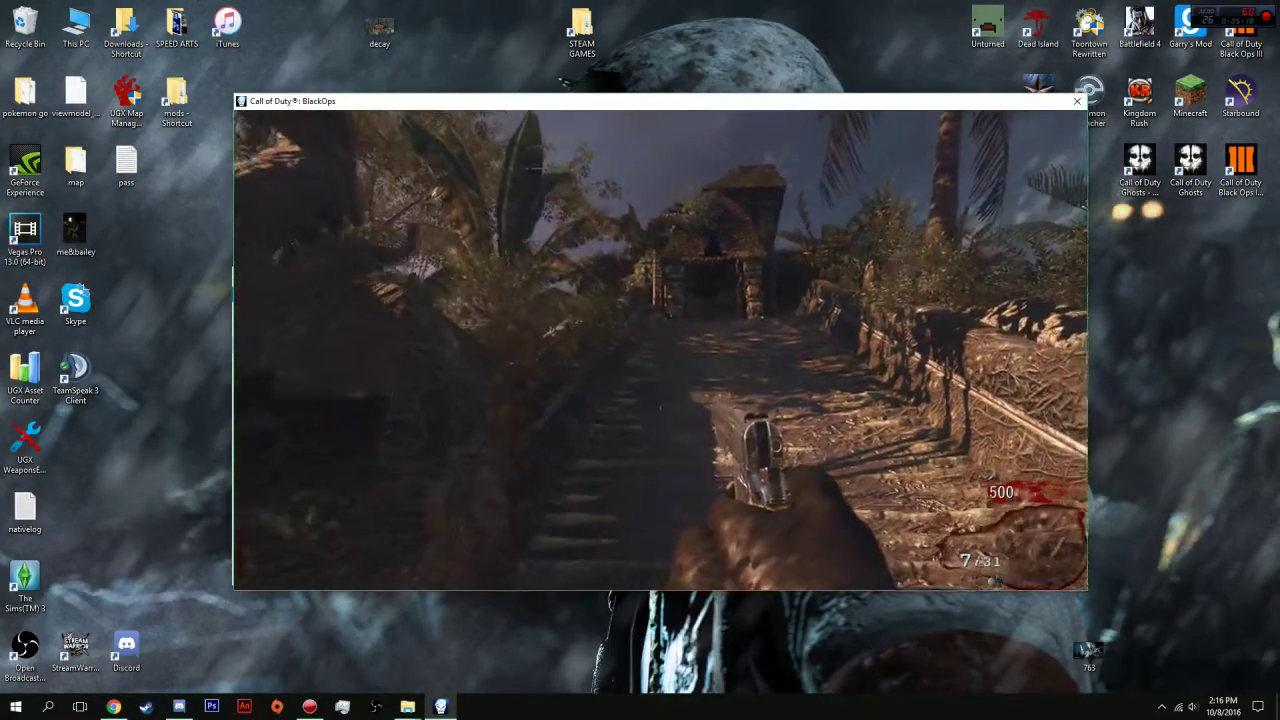
key(Escape)
click(1077, 101)
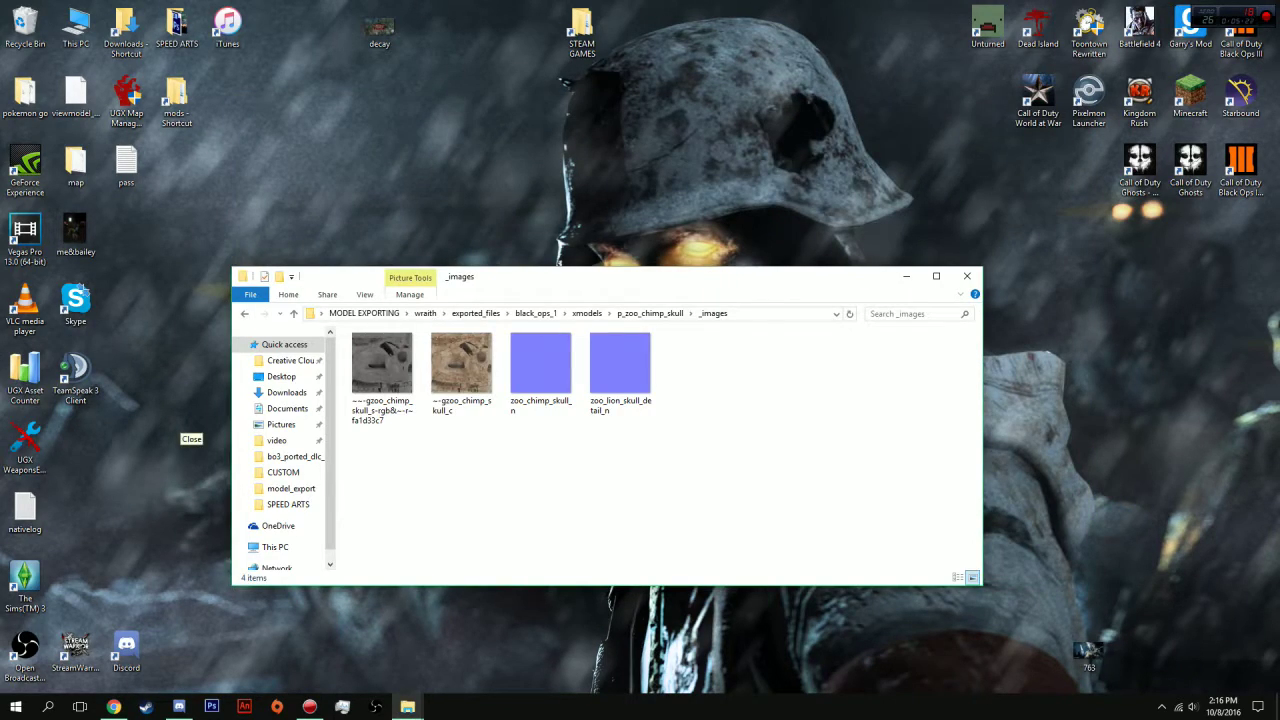
Examine the exported c_viet_zombie_napalm folder in xmodels, including the textures in its _images folder
key(BackSpace)
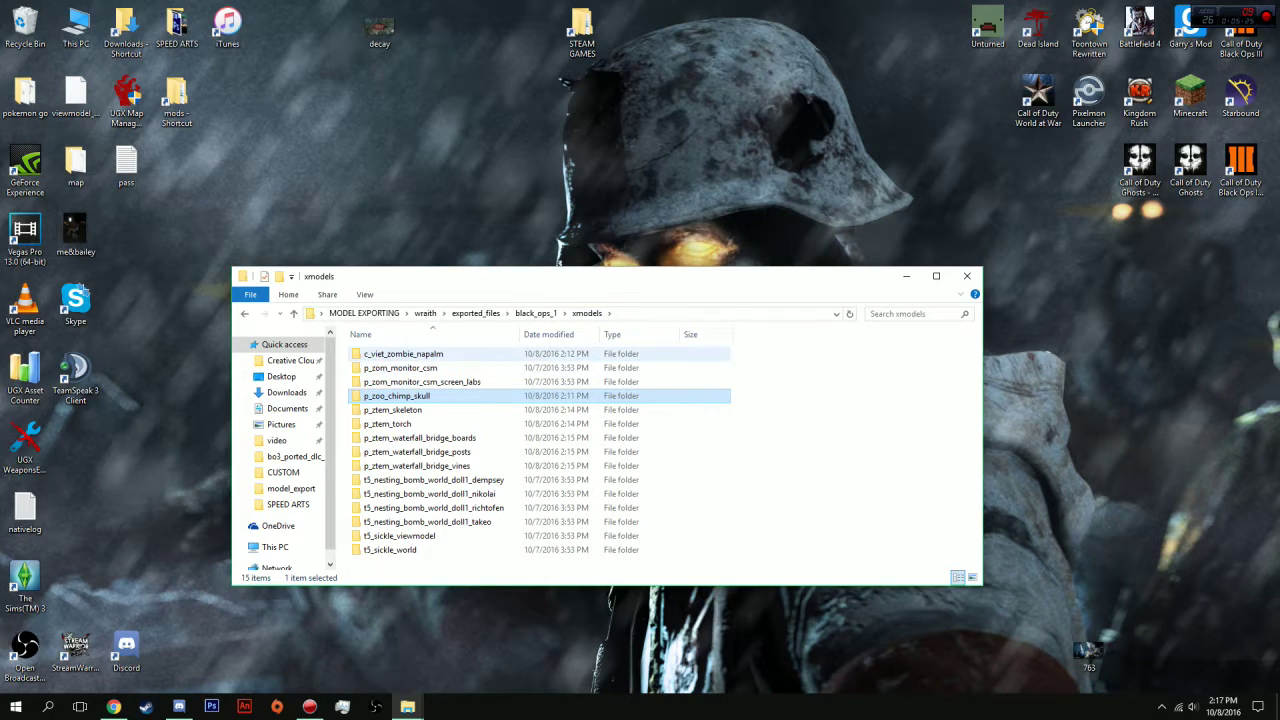
double_click(460, 354)
double_click(460, 354)
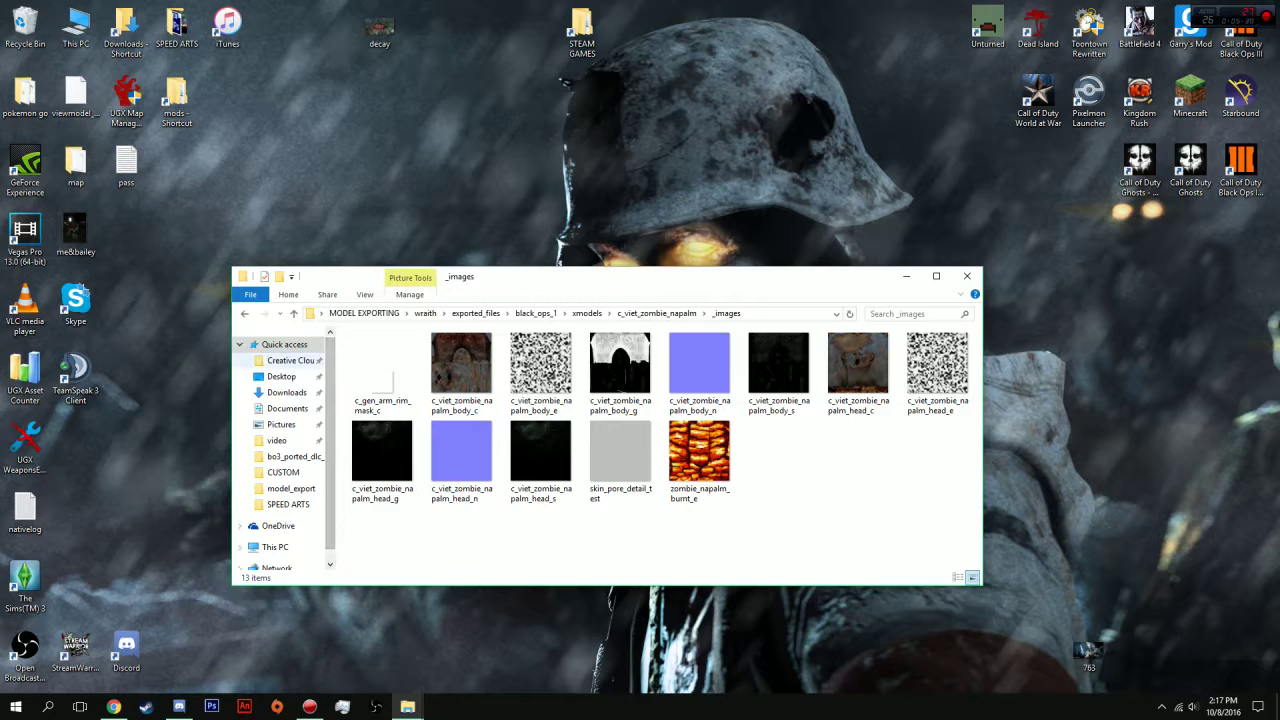
key(BackSpace)
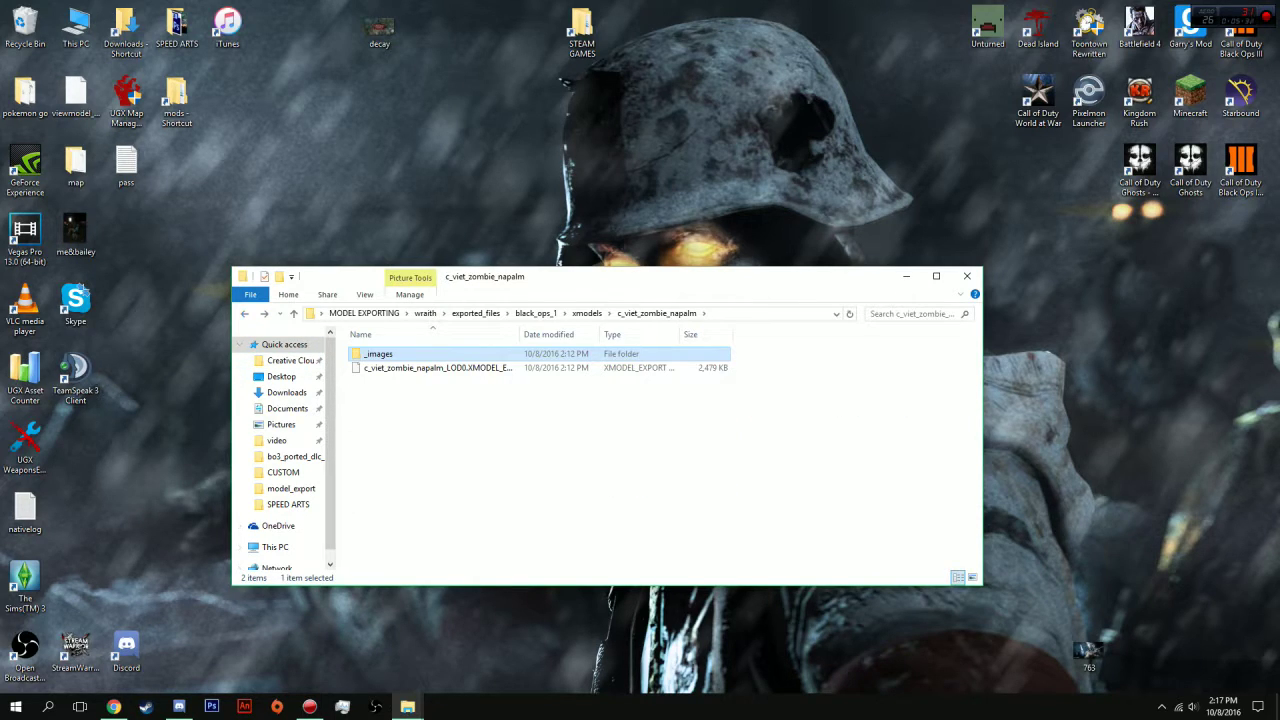
Launch the Black Ops III Mod Tools, close the command window, and open the Asset Editor with its asset tree collapsed
double_click(1241, 168)
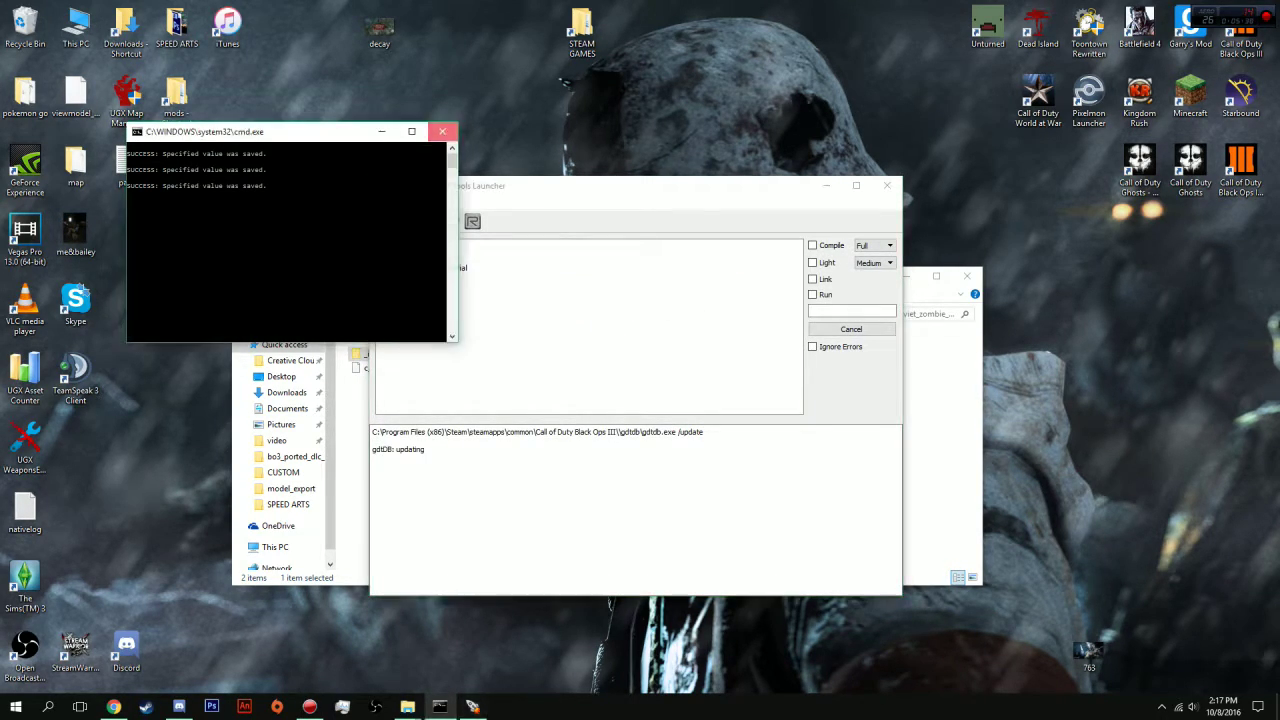
click(442, 131)
drag(464, 193, 592, 150)
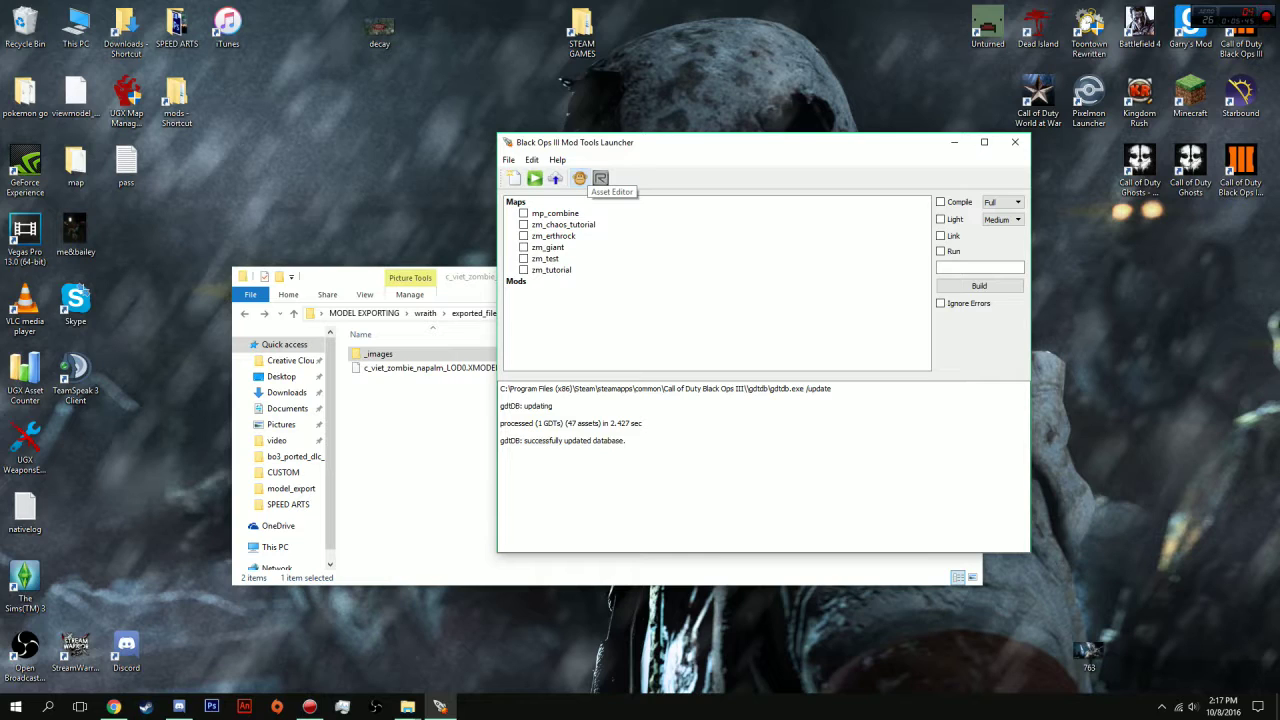
click(600, 178)
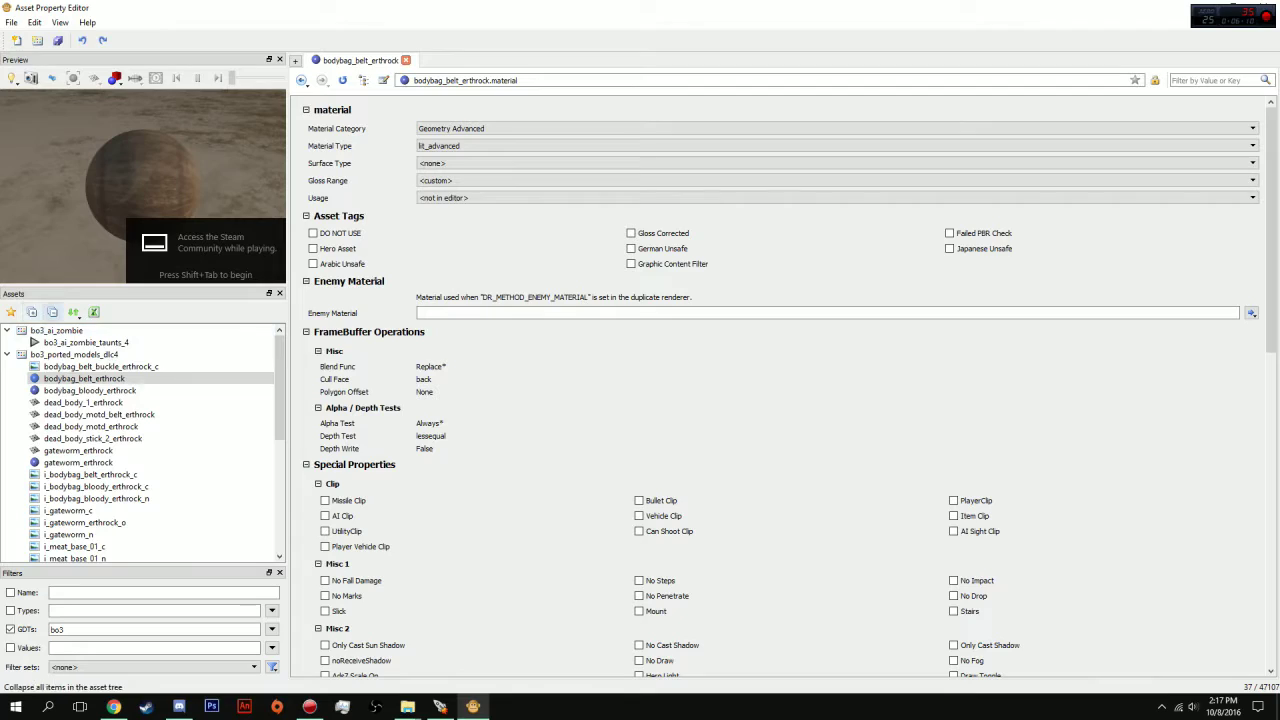
click(52, 312)
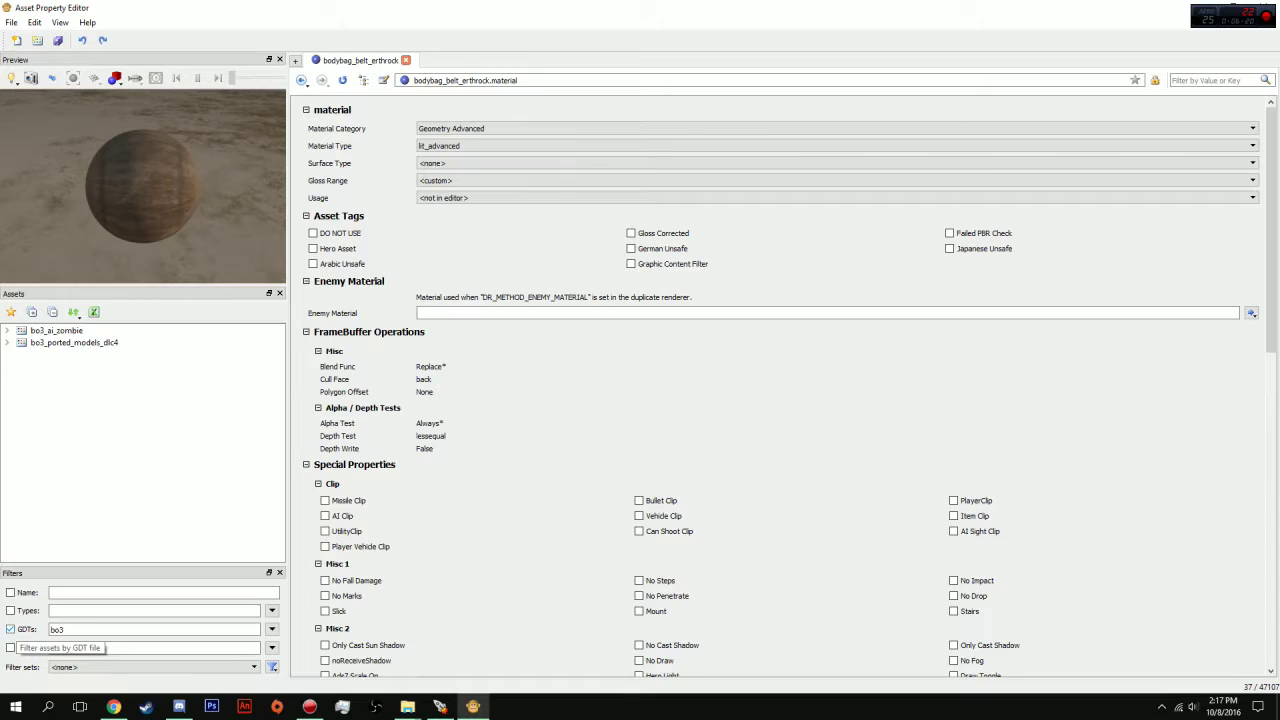
Change the asset list's GDT filter from its current term to bo1 and have the list filtered by it
click(11, 629)
double_click(57, 630)
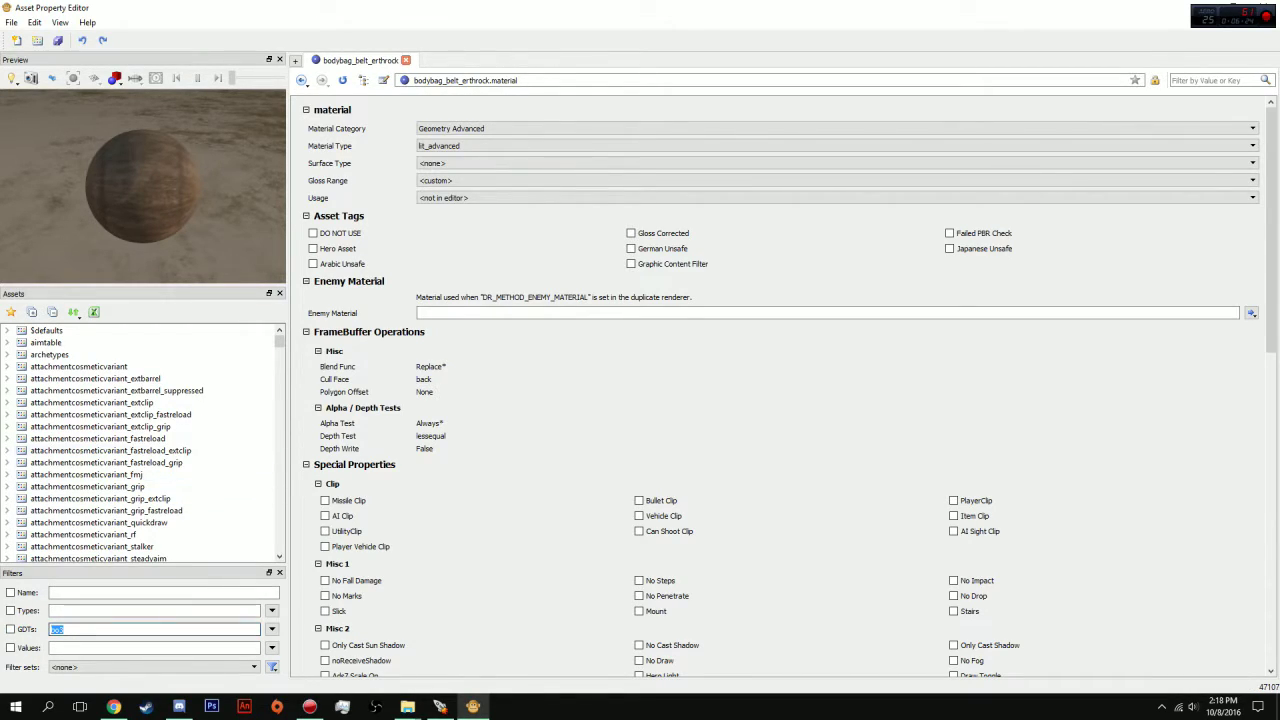
text(bo3)
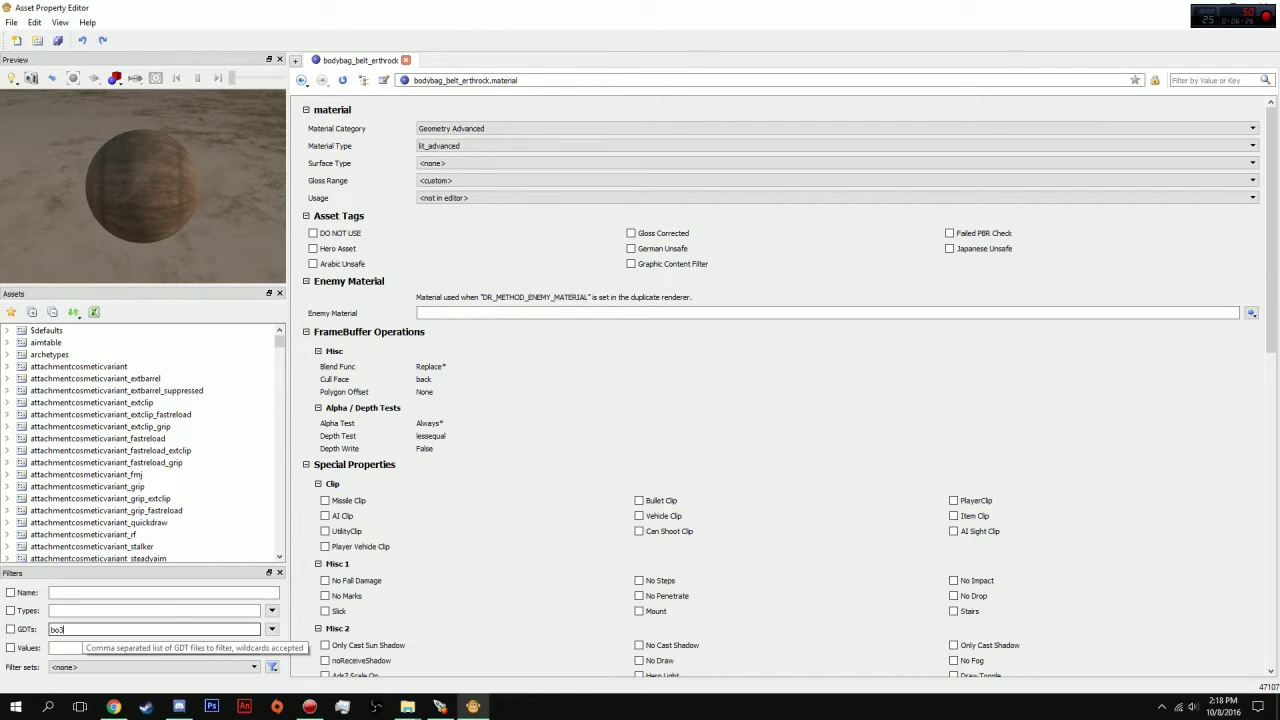
key(BackSpace)
text(1)
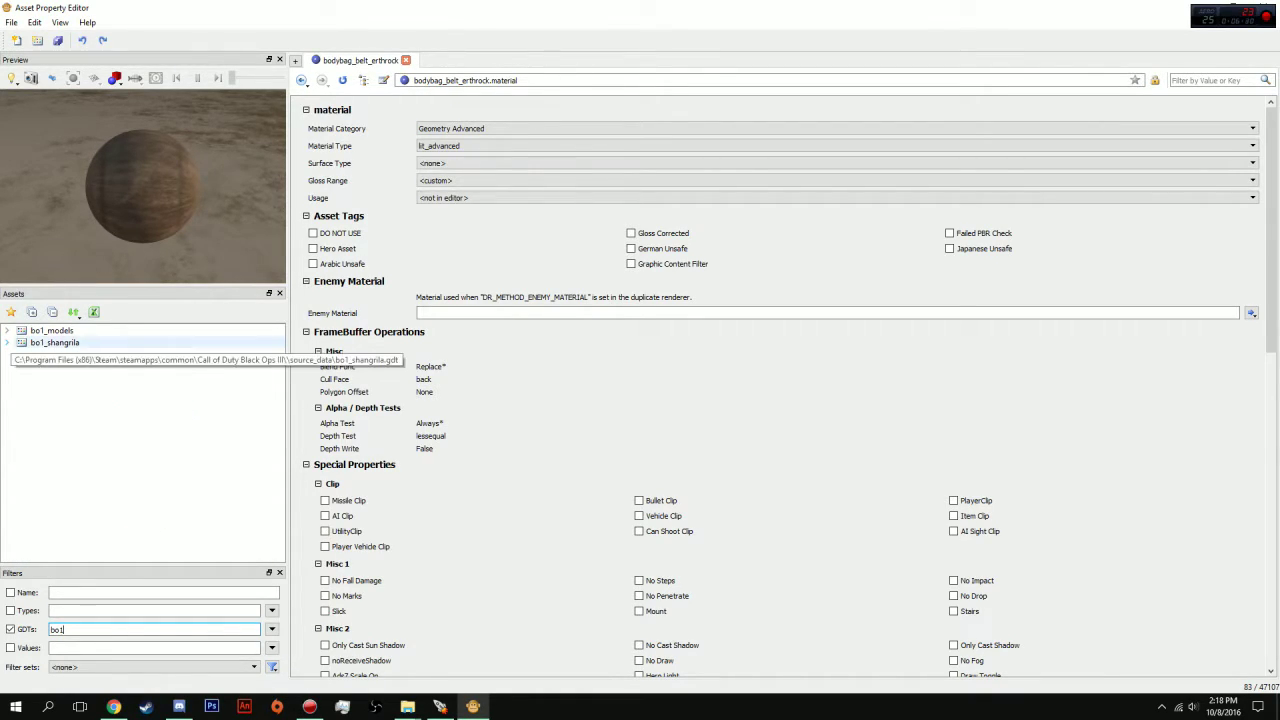
Expand the bo1_shangrila GDT, open its c_viet_zombie_napalm xmodel, dismiss the error and inspect the model preview from another angle
click(7, 342)
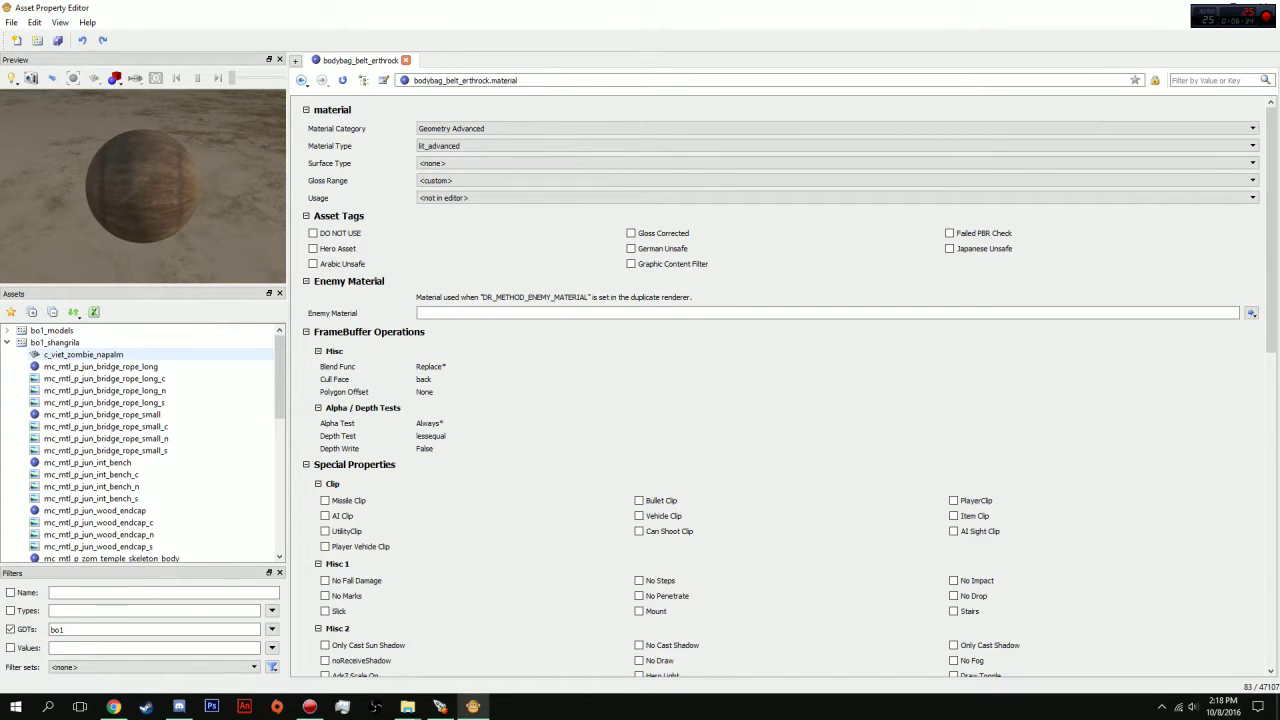
click(83, 354)
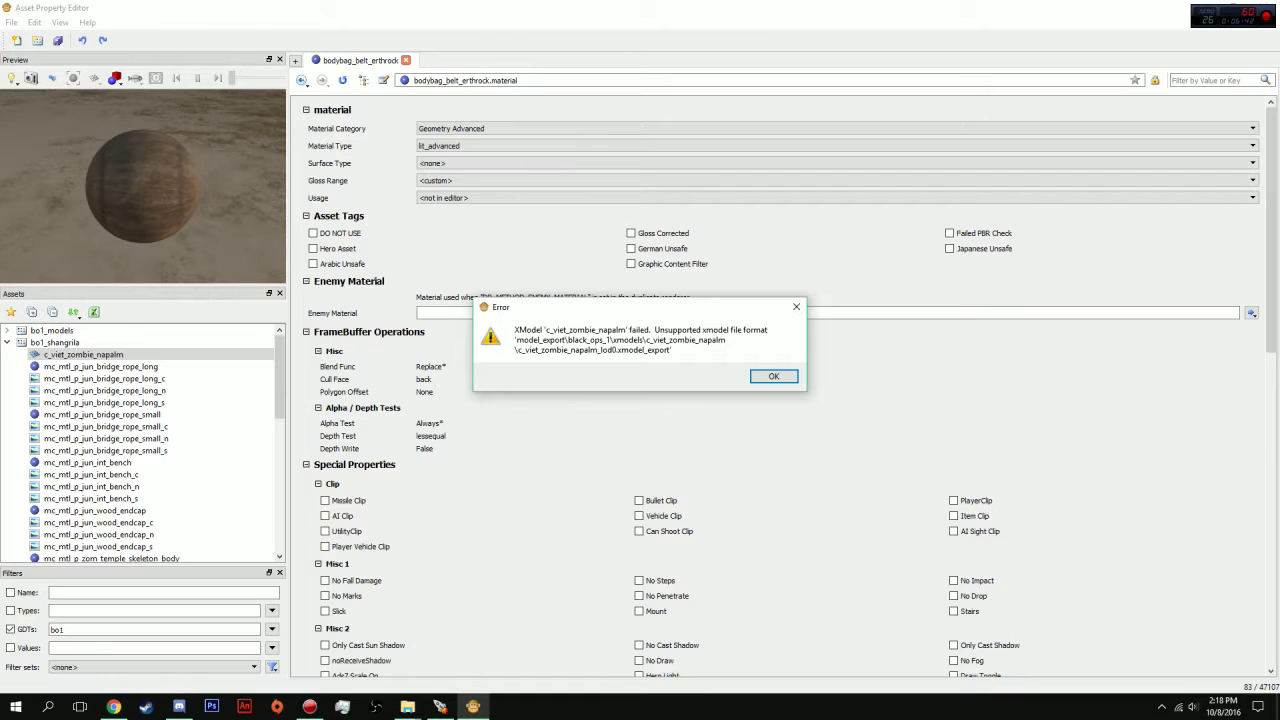
click(774, 376)
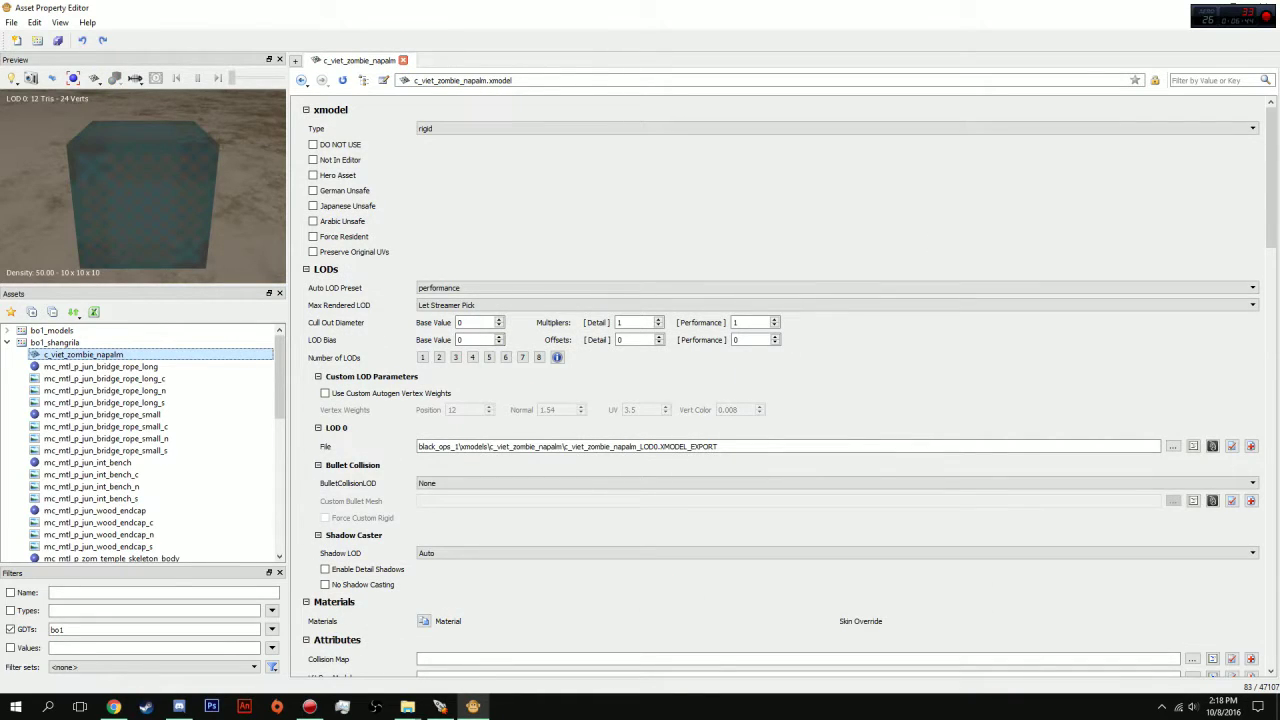
alt+drag(160, 200, 112, 168)
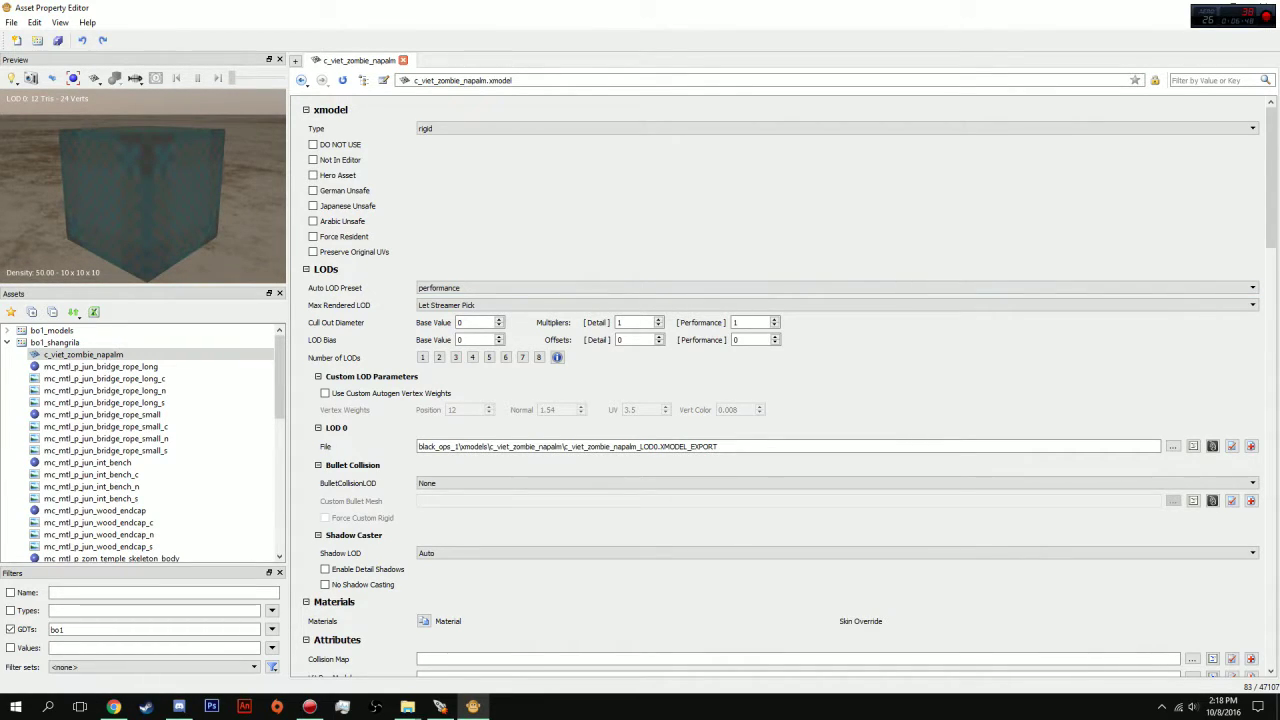
Get the Asset Editor out of the way, launch Kronos from the MODEL EXPORTING folder and open its Model and Animation converter
drag(331, 8, 308, 105)
click(605, 104)
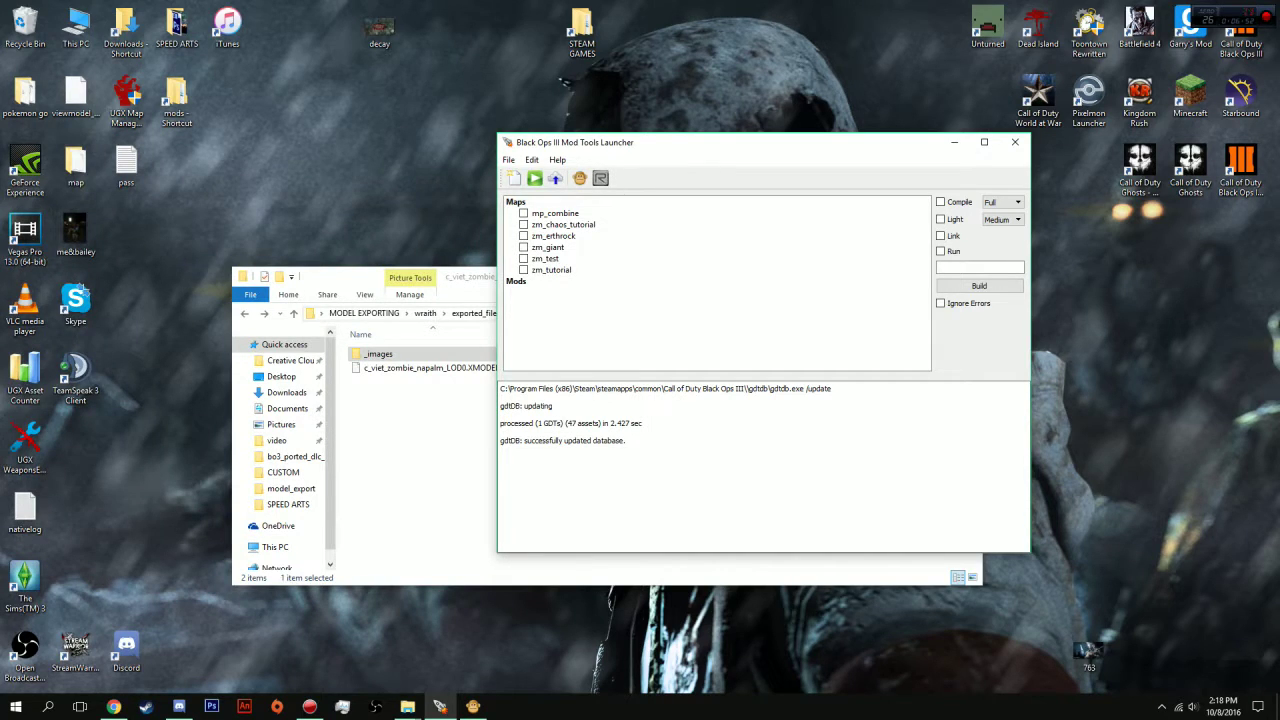
drag(342, 279, 535, 247)
double_click(278, 517)
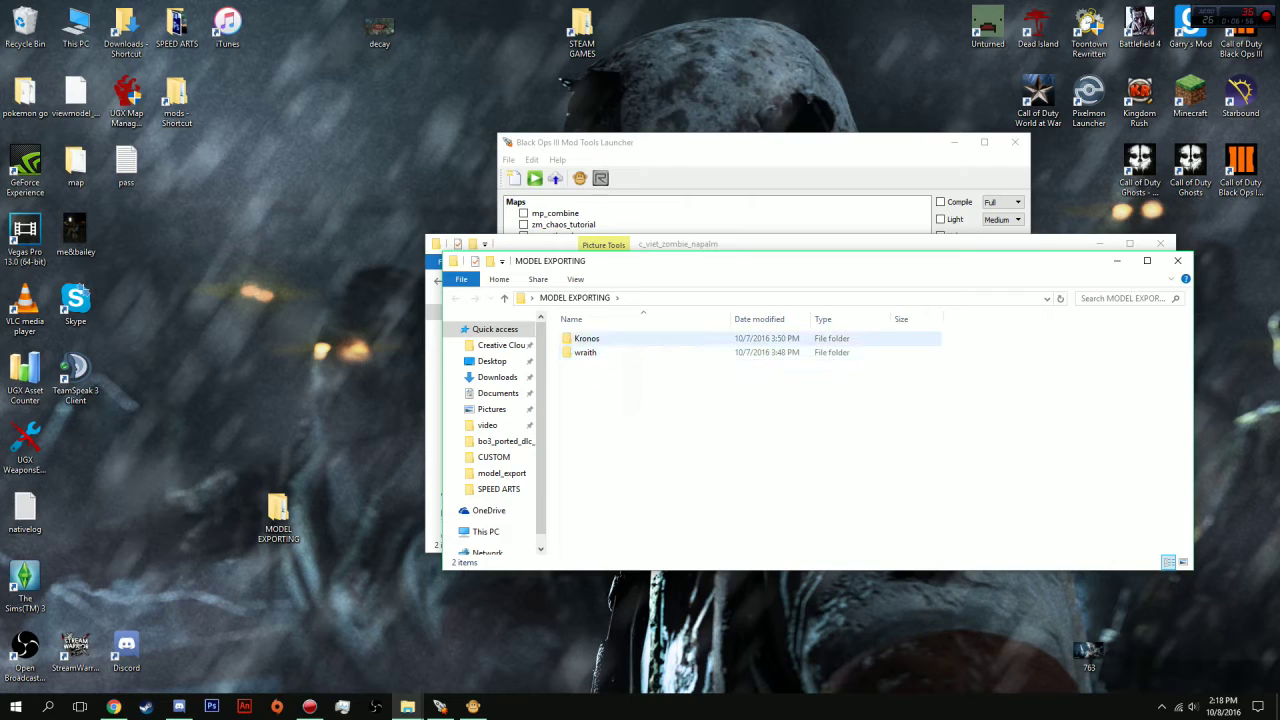
double_click(590, 338)
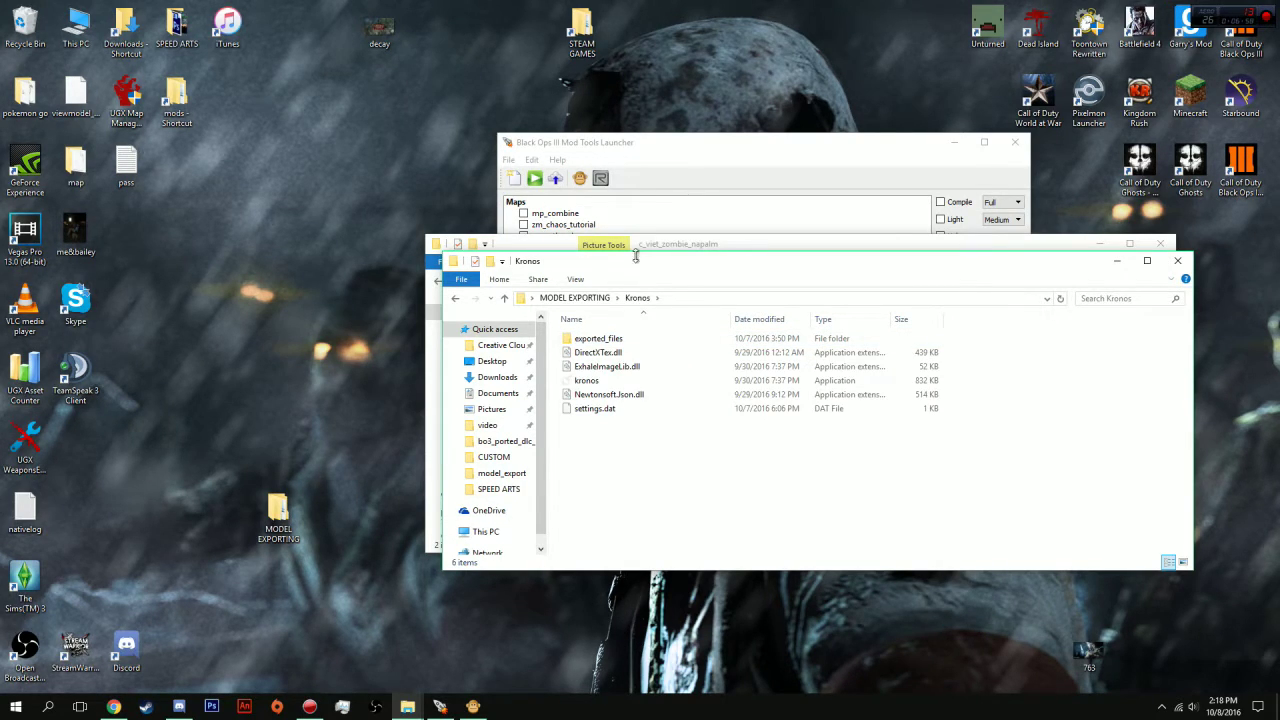
drag(640, 261, 426, 274)
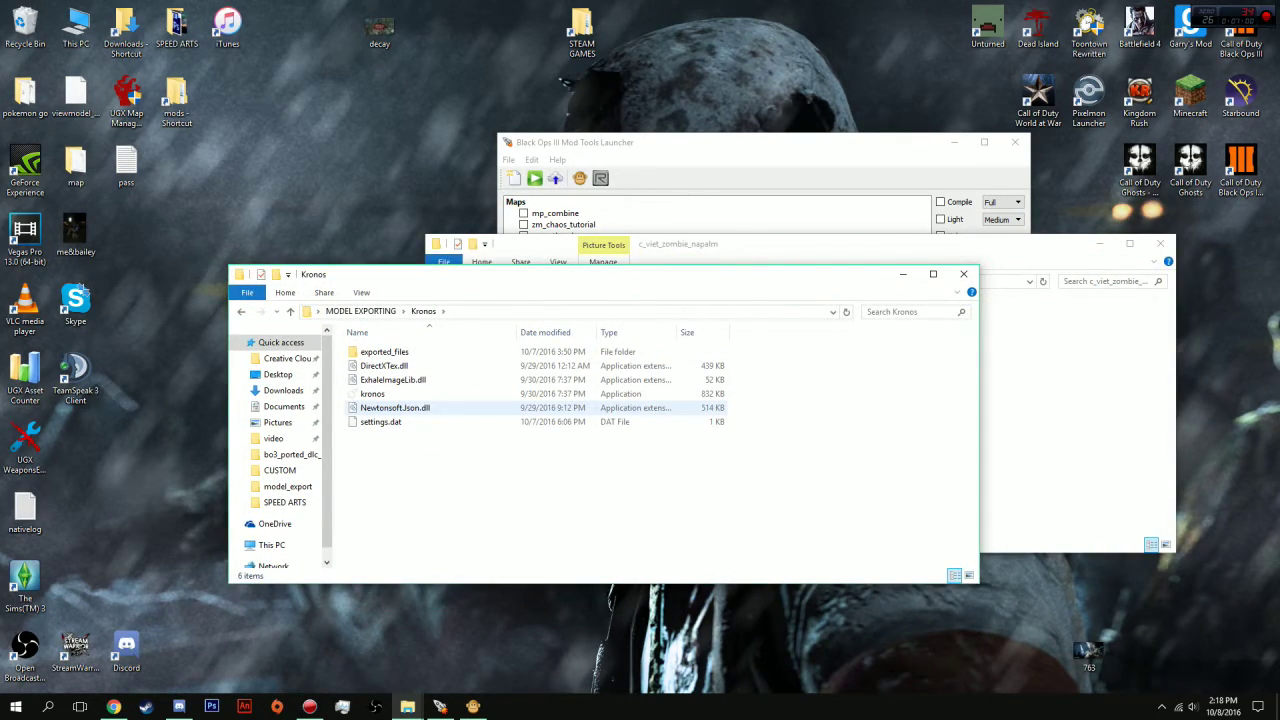
double_click(372, 393)
click(683, 367)
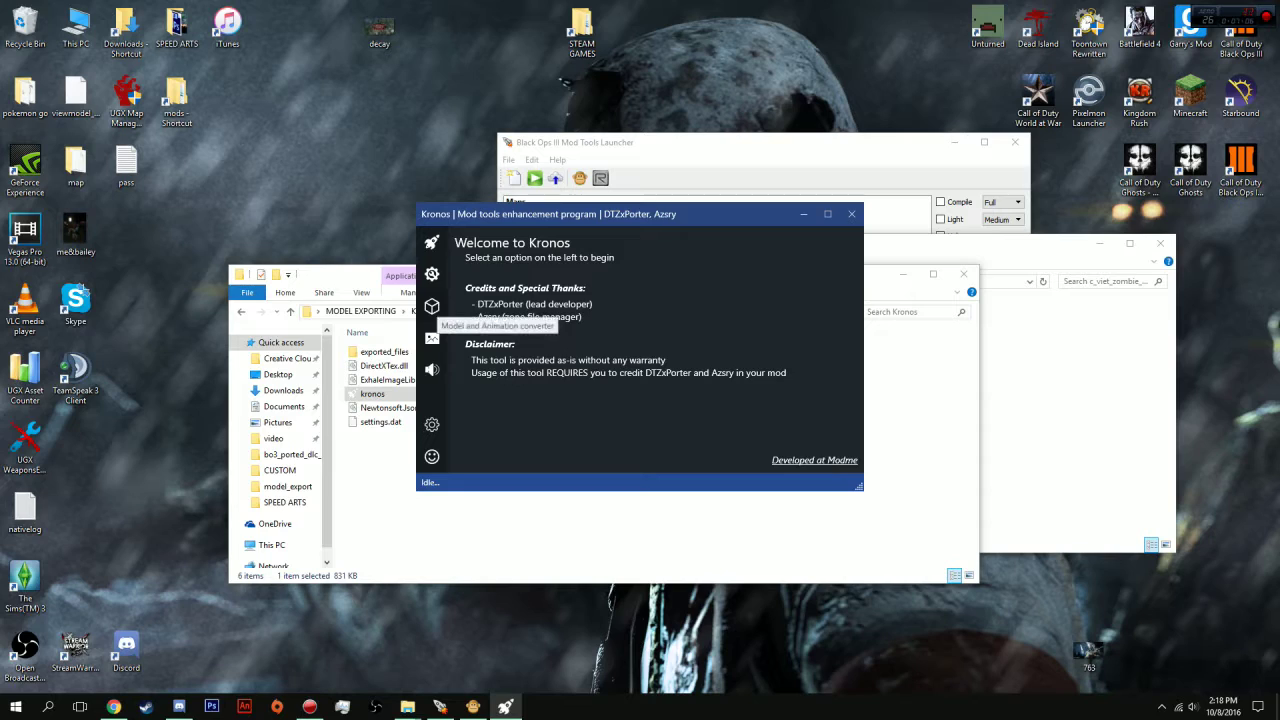
click(432, 306)
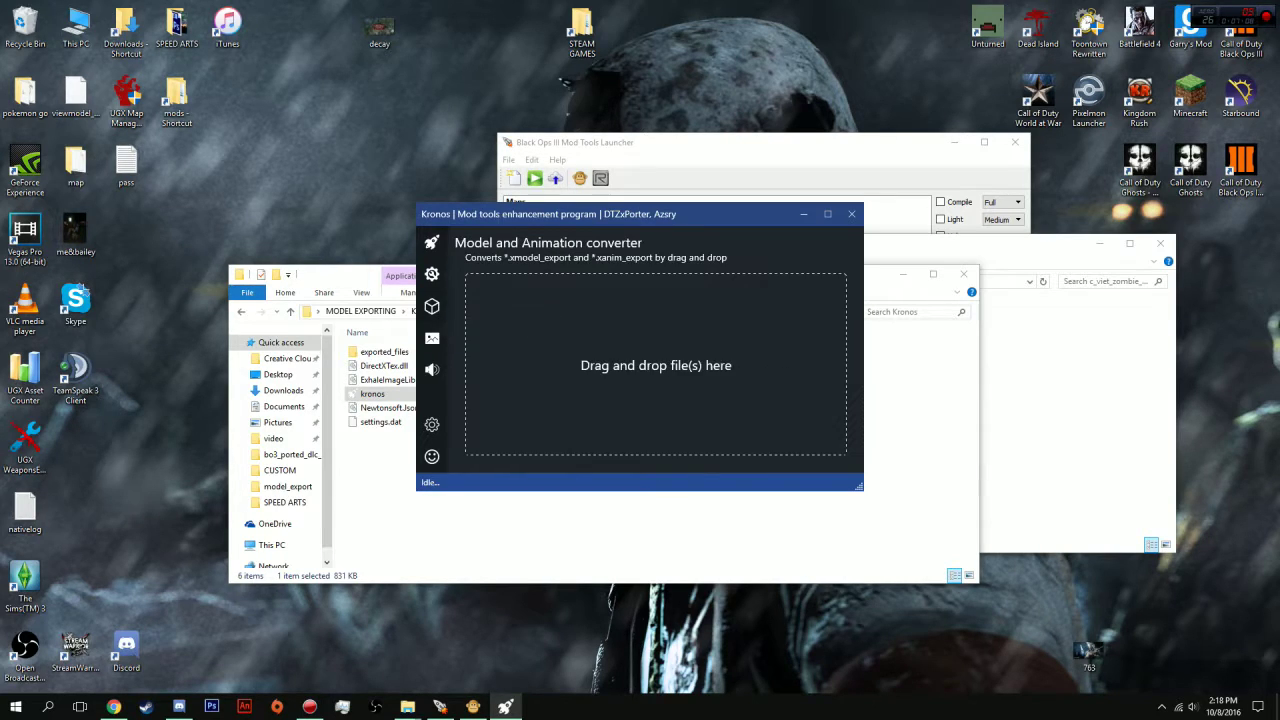
Convert c_viet_zombie_napalm_LOD0.XMODEL_EXPORT with Kronos and move the resulting XMODEL_BIN file into the exported c_viet_zombie_napalm folder
drag(885, 274, 885, 312)
click(965, 313)
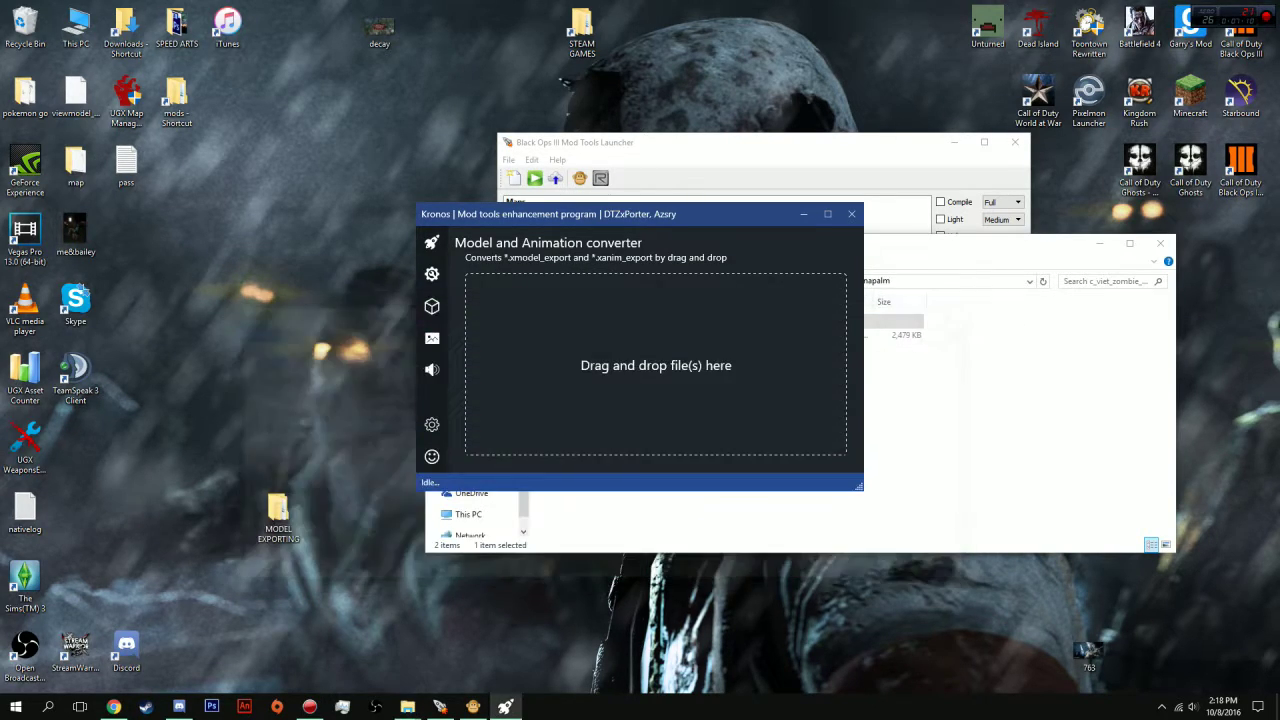
drag(696, 217, 466, 210)
drag(645, 248, 749, 318)
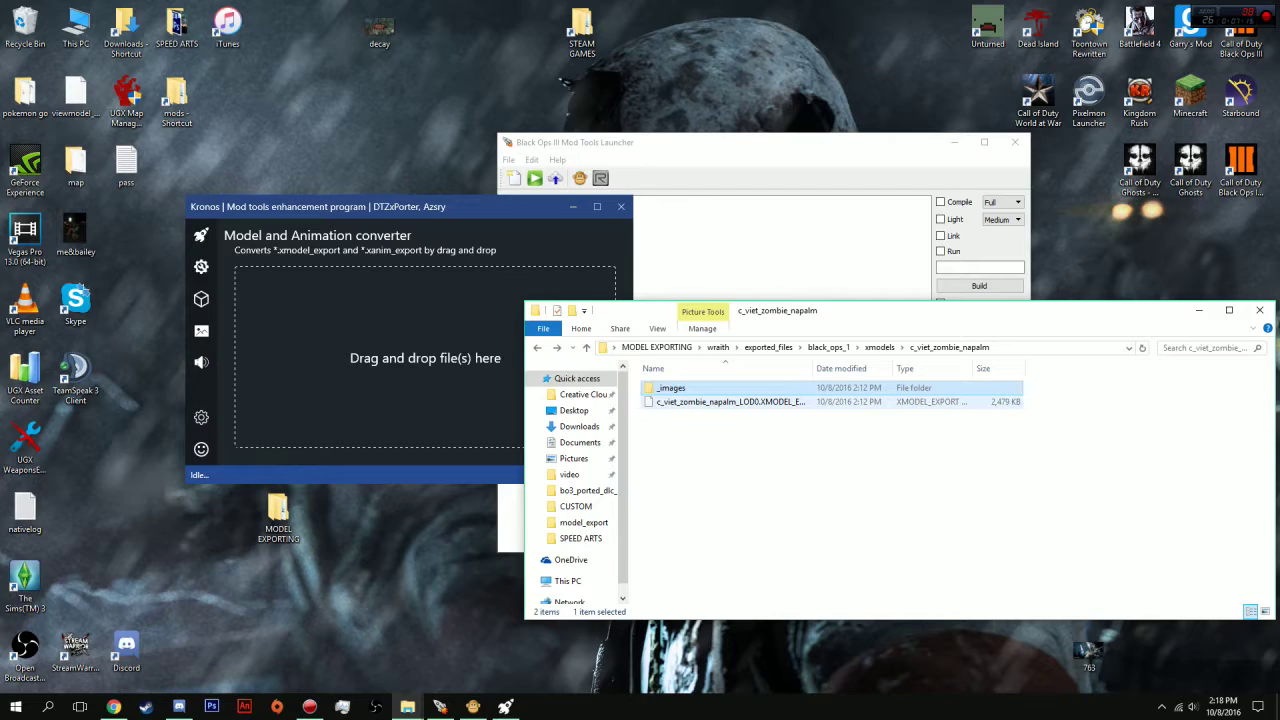
drag(700, 401, 480, 350)
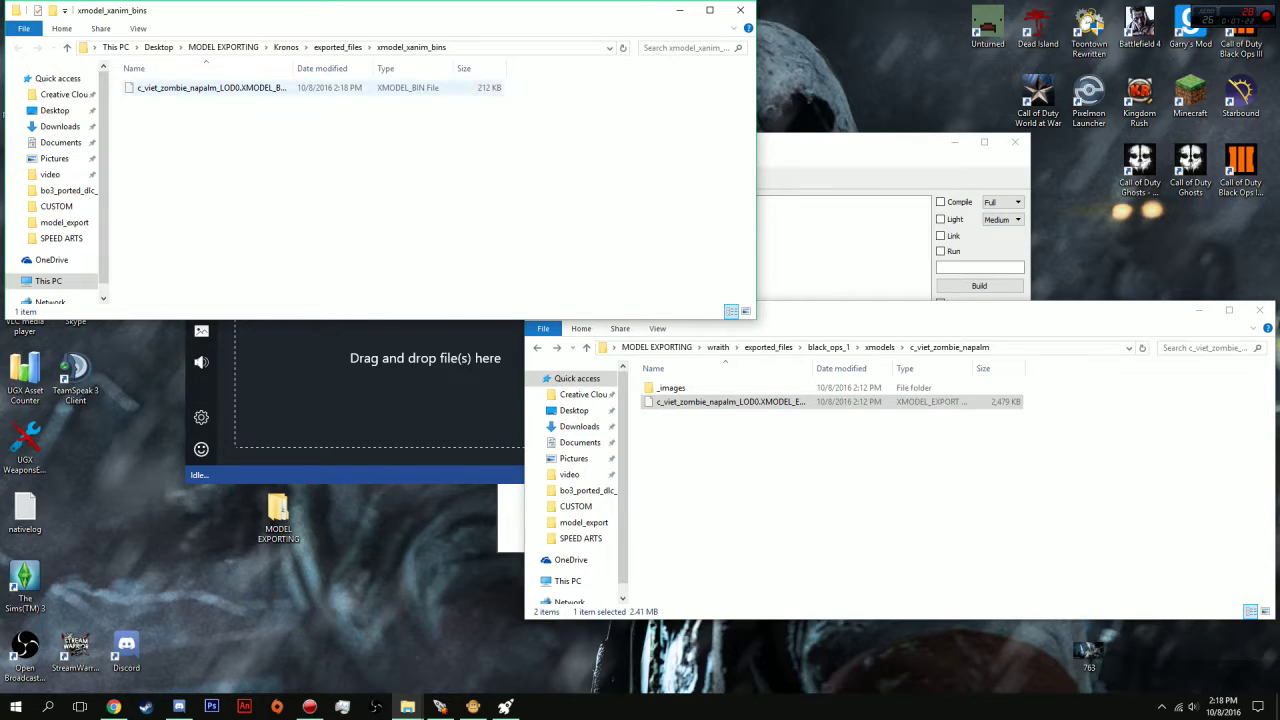
drag(210, 87, 830, 455)
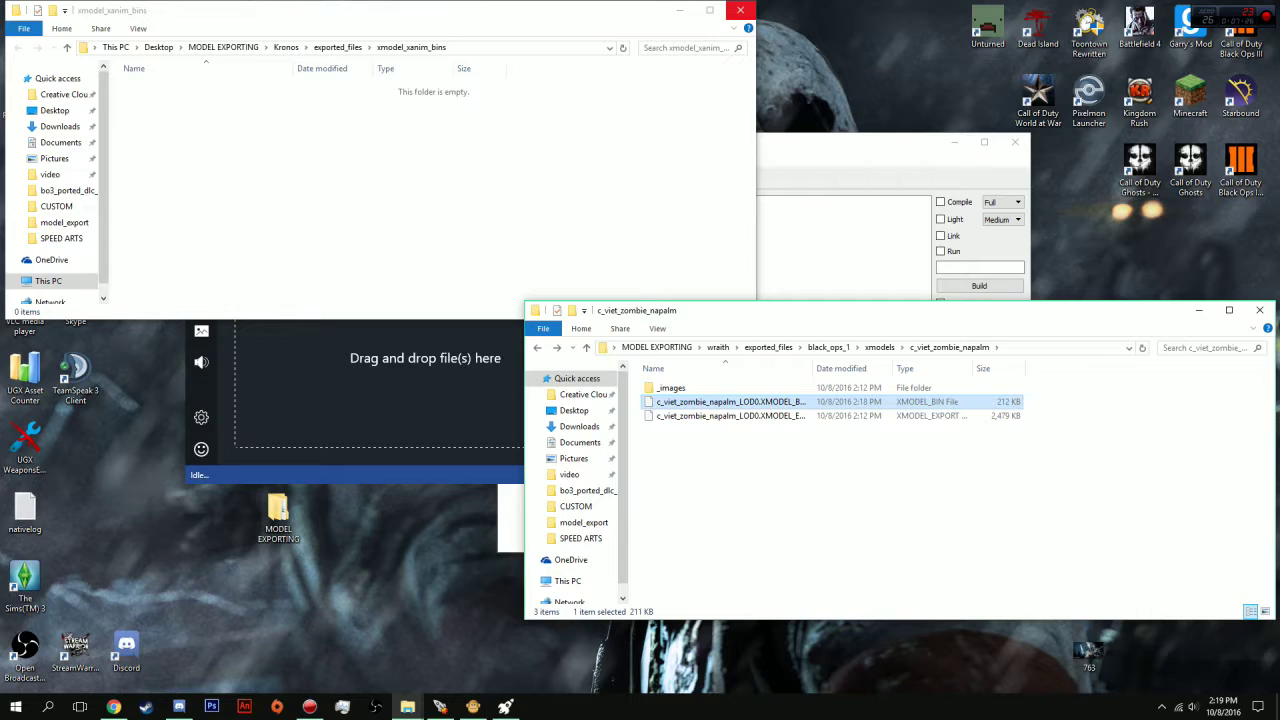
click(740, 10)
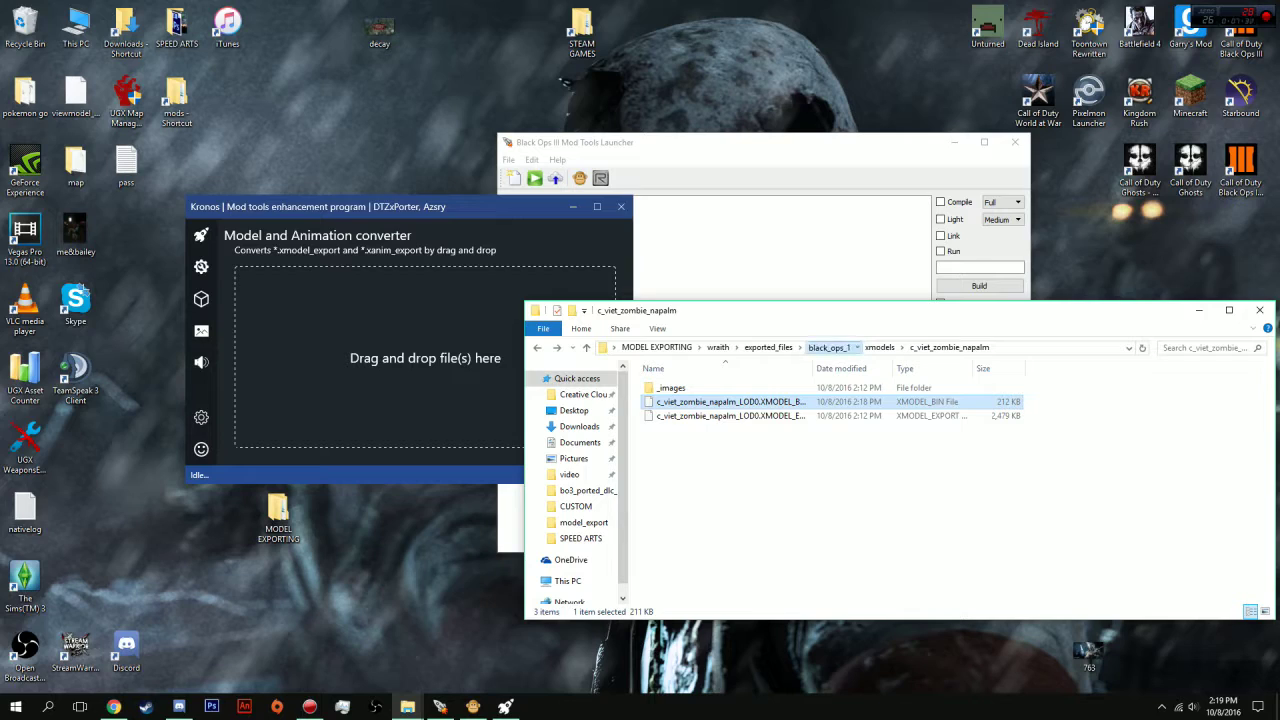
Copy the black_ops_1 folder from Wraith's exported_files into the Call of Duty Black Ops III model_export folder, replacing the existing files
click(828, 347)
click(768, 347)
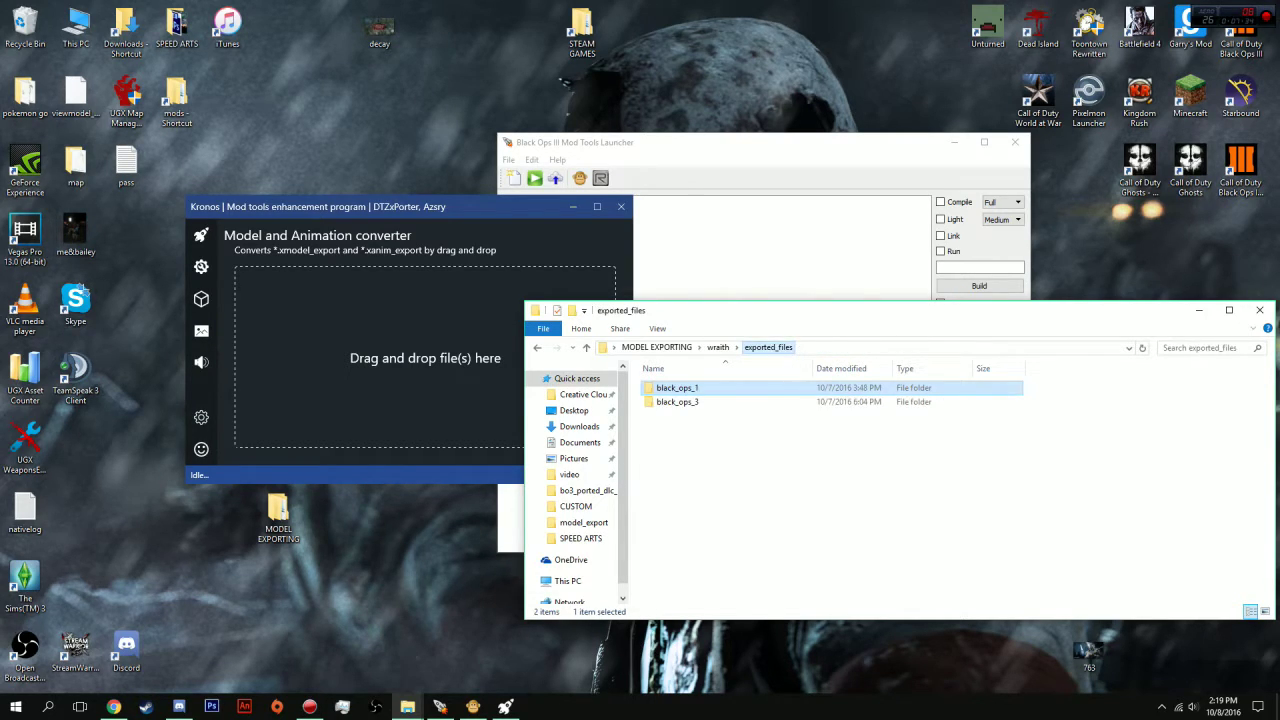
right_click(678, 389)
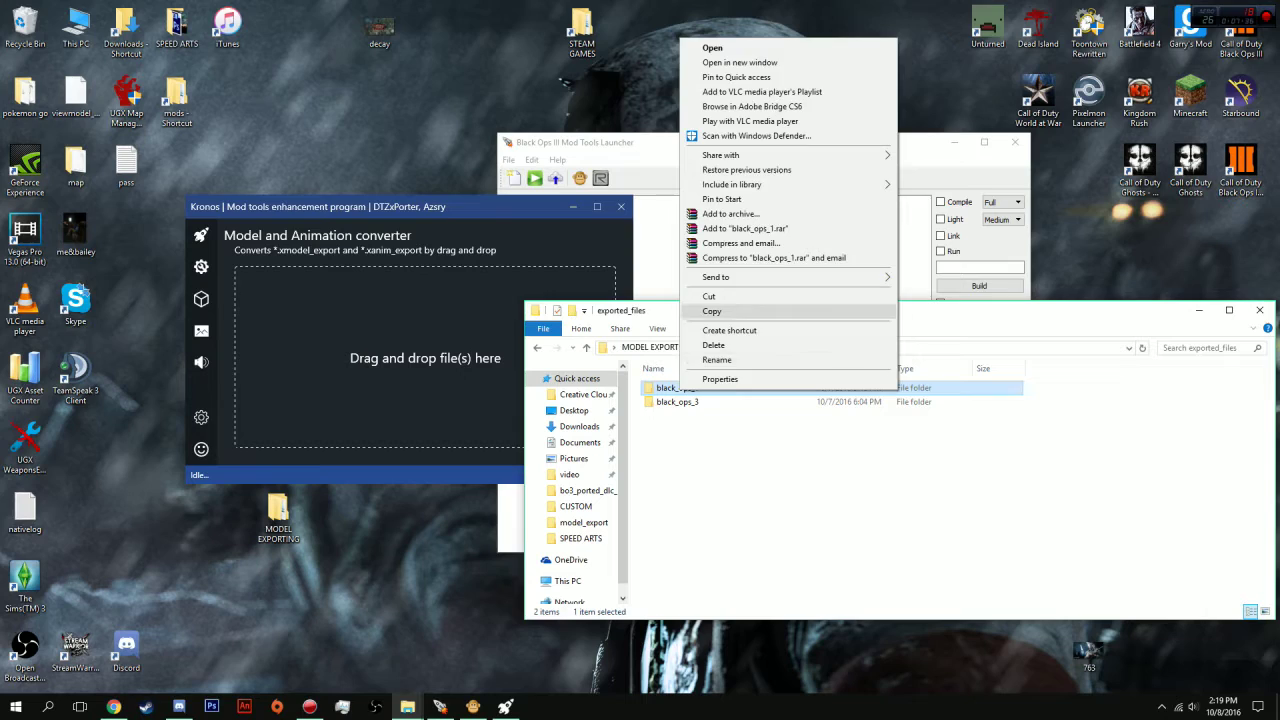
click(712, 311)
double_click(581, 30)
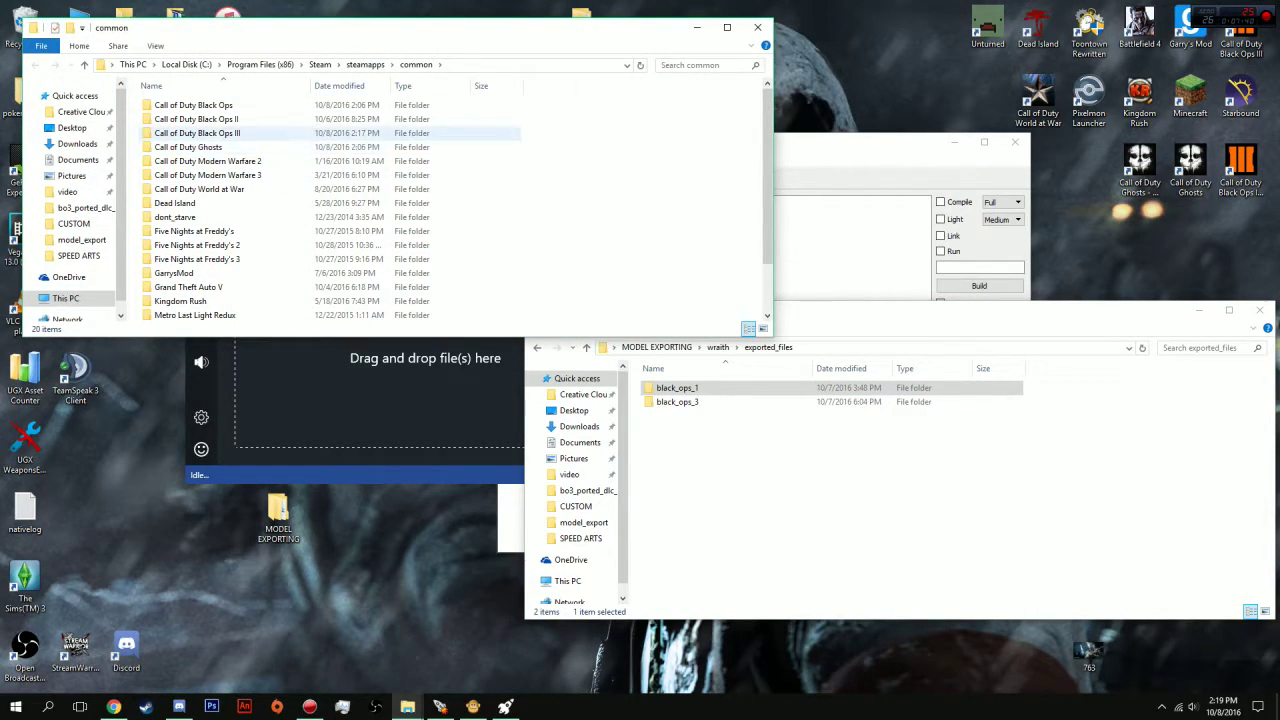
double_click(197, 133)
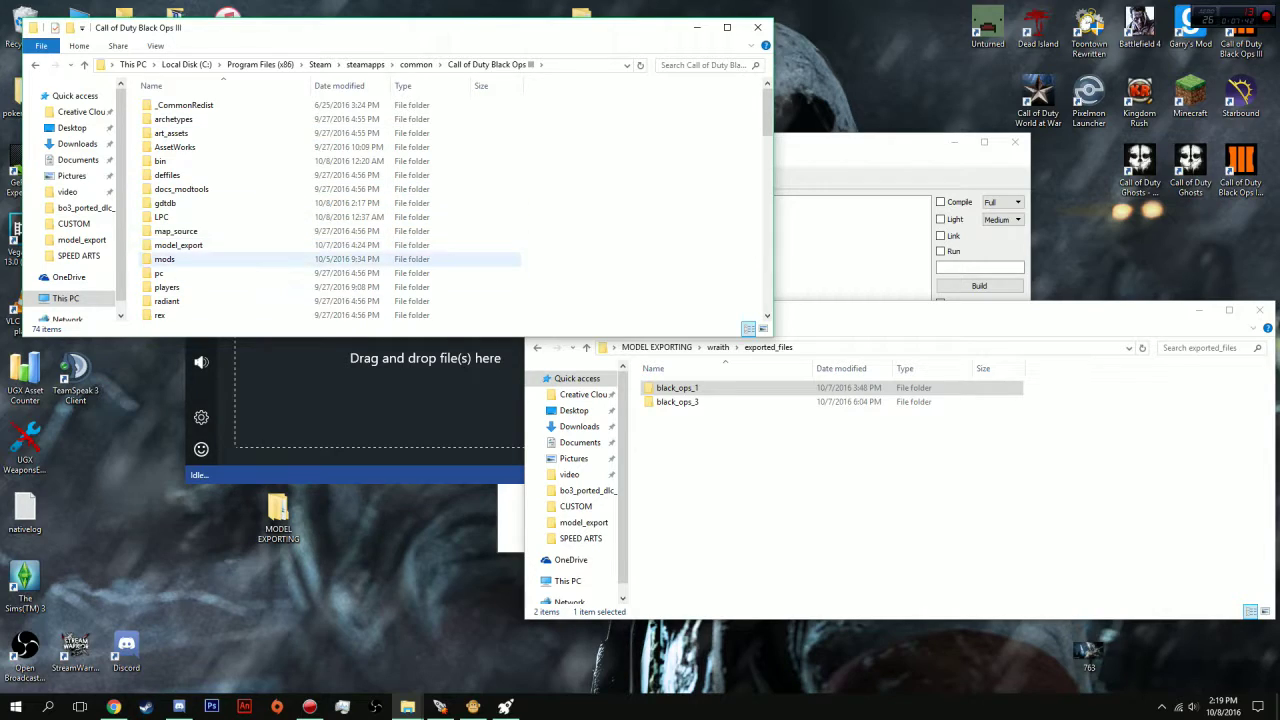
double_click(178, 245)
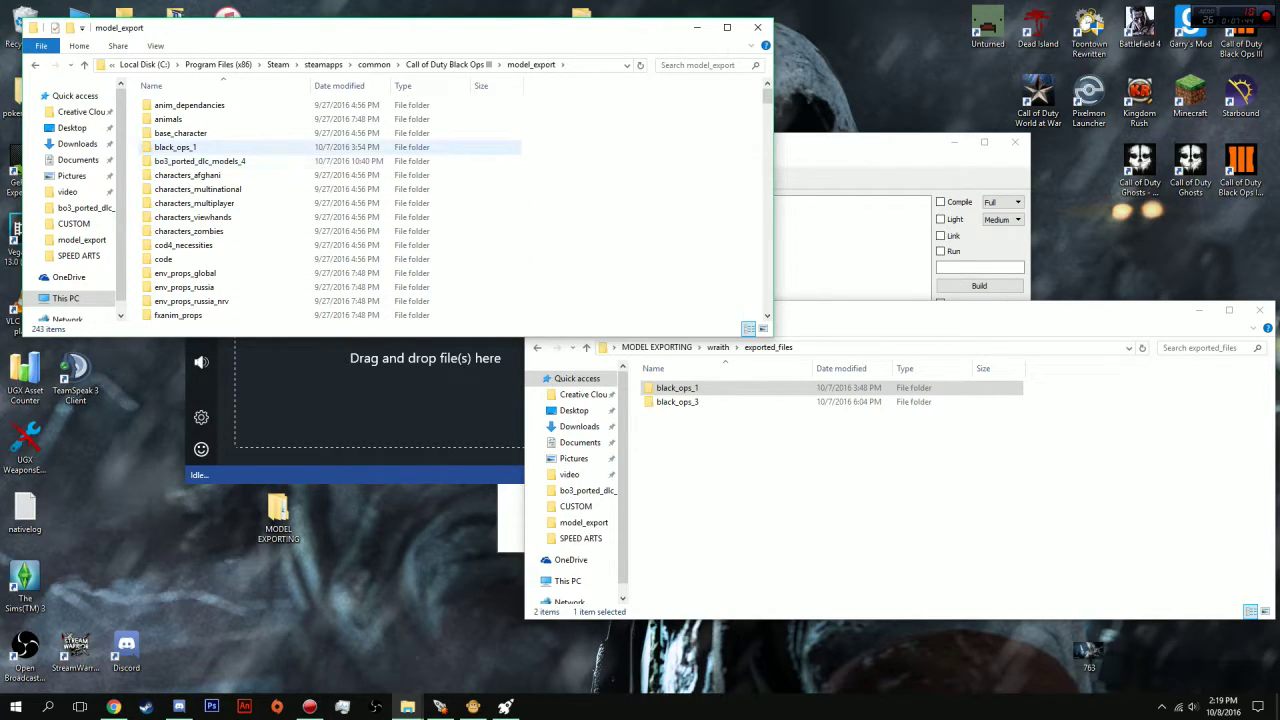
right_click(645, 157)
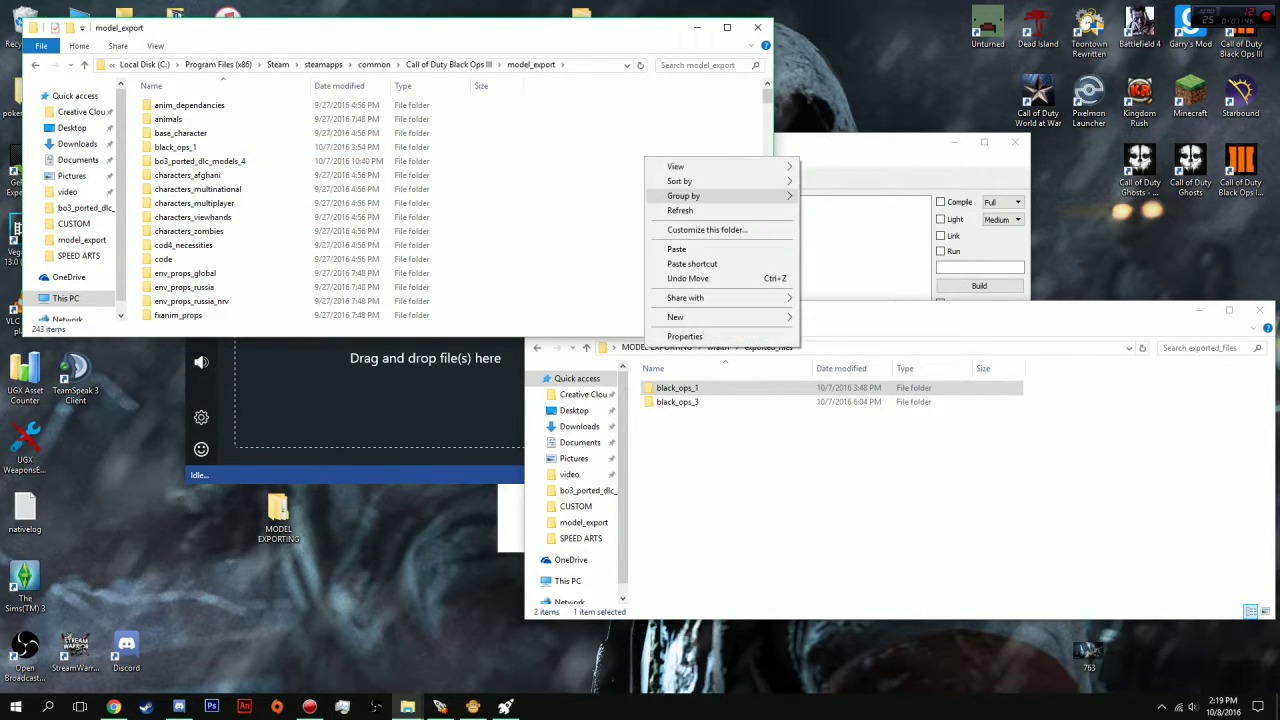
click(677, 249)
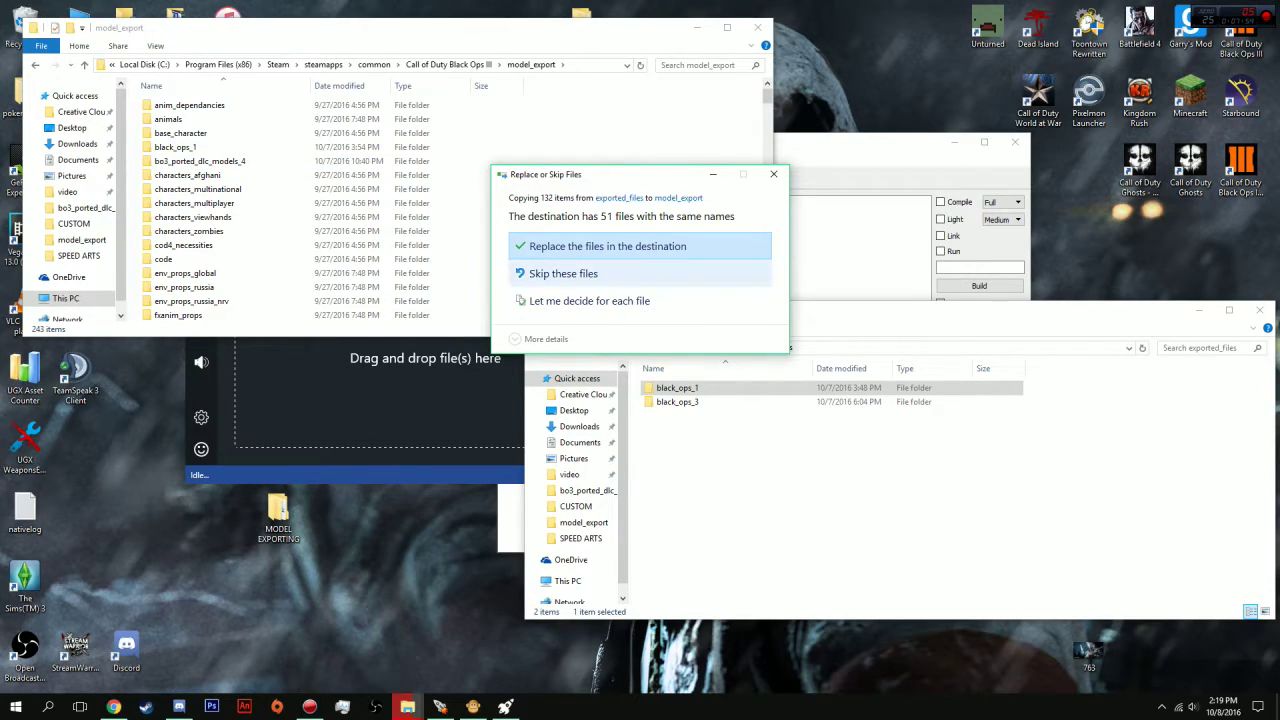
click(608, 246)
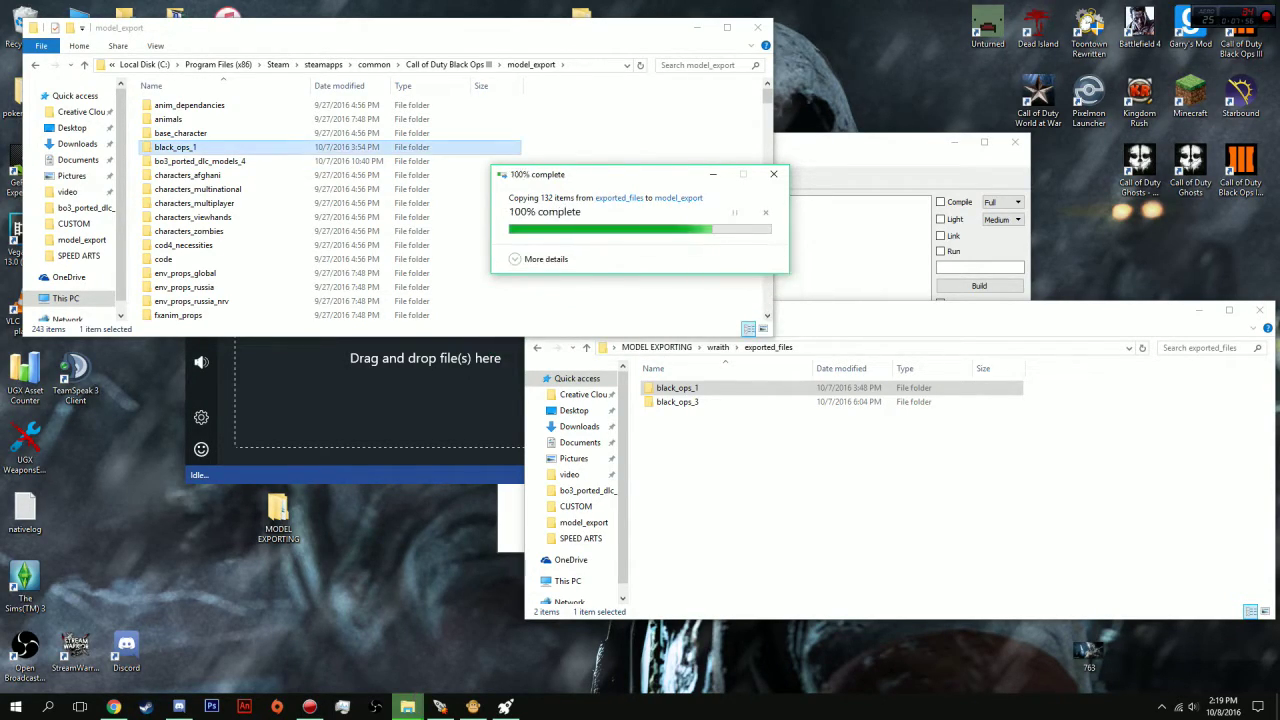
Compare the black_ops_1 xmodels folder in model_export with the one in Wraith's exported_files, and close both folder windows
double_click(176, 147)
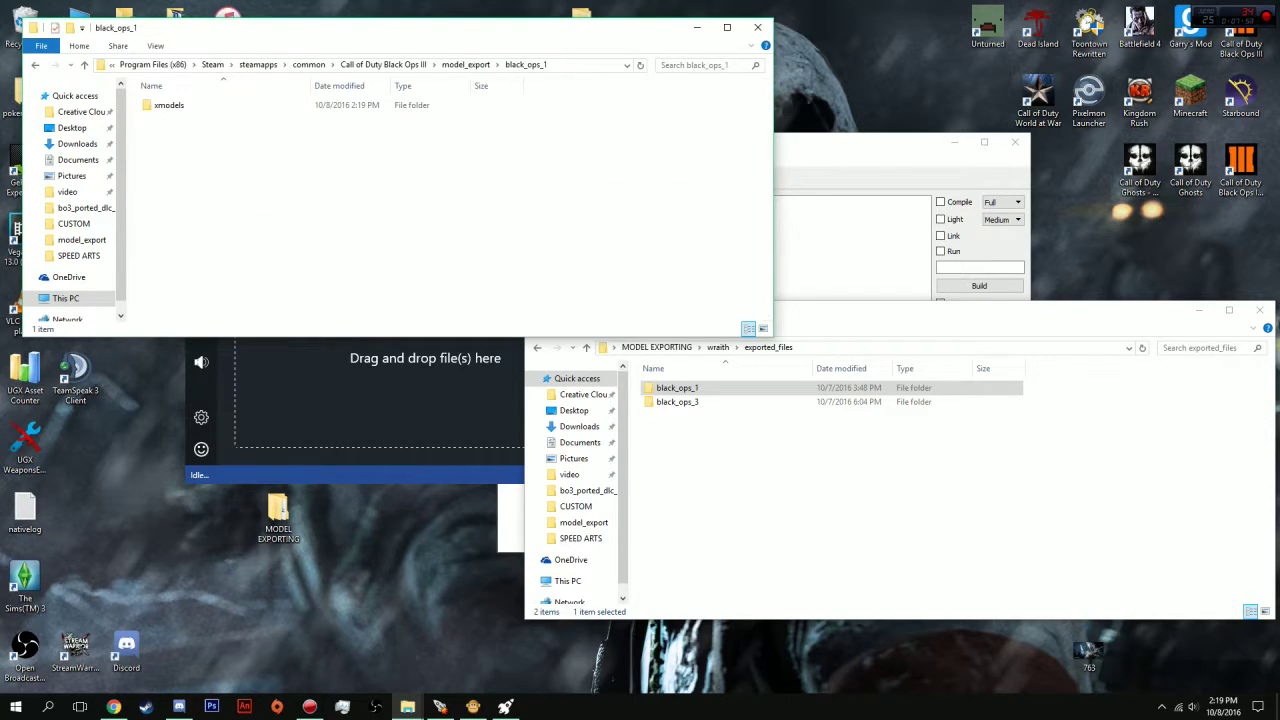
double_click(169, 105)
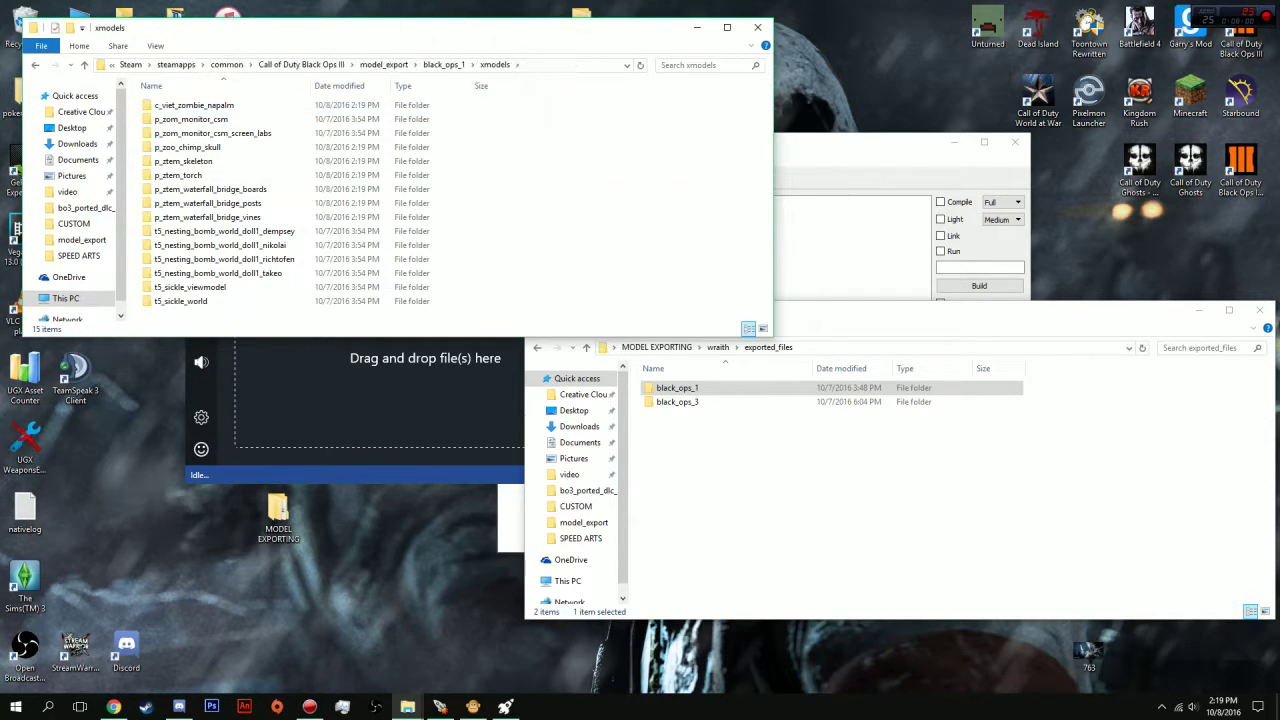
double_click(678, 388)
key(Return)
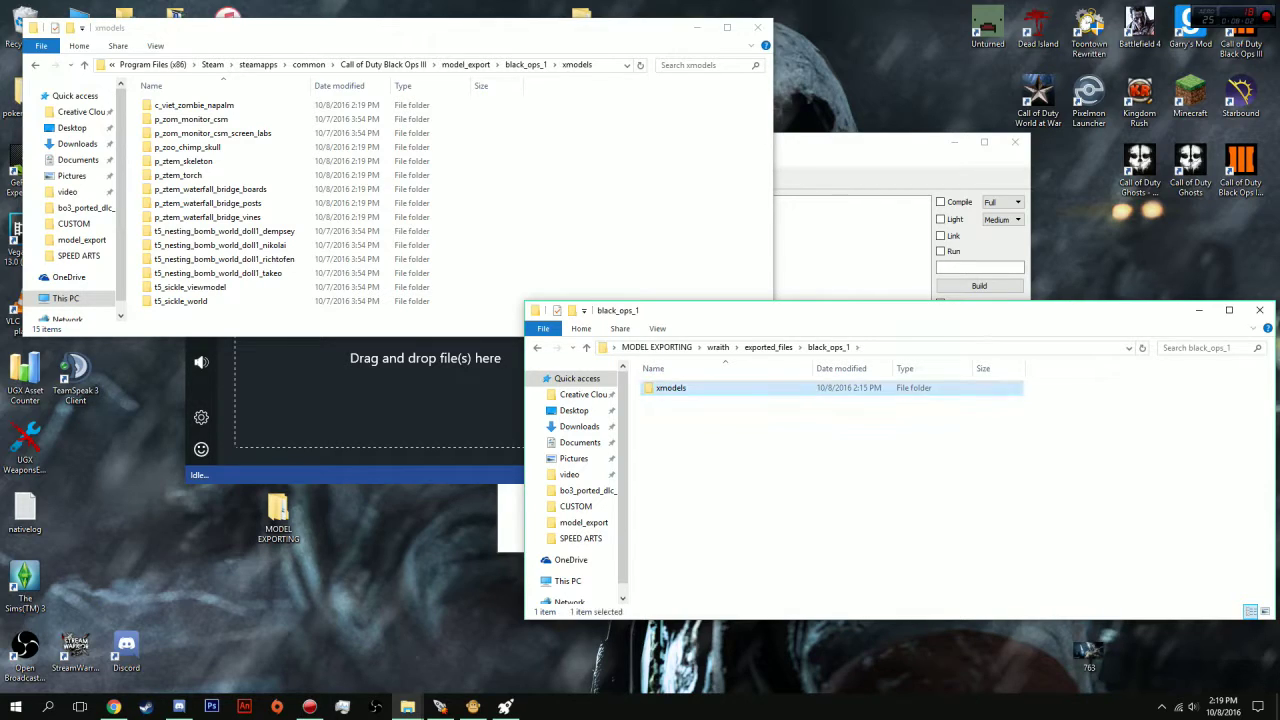
key(Return)
click(696, 388)
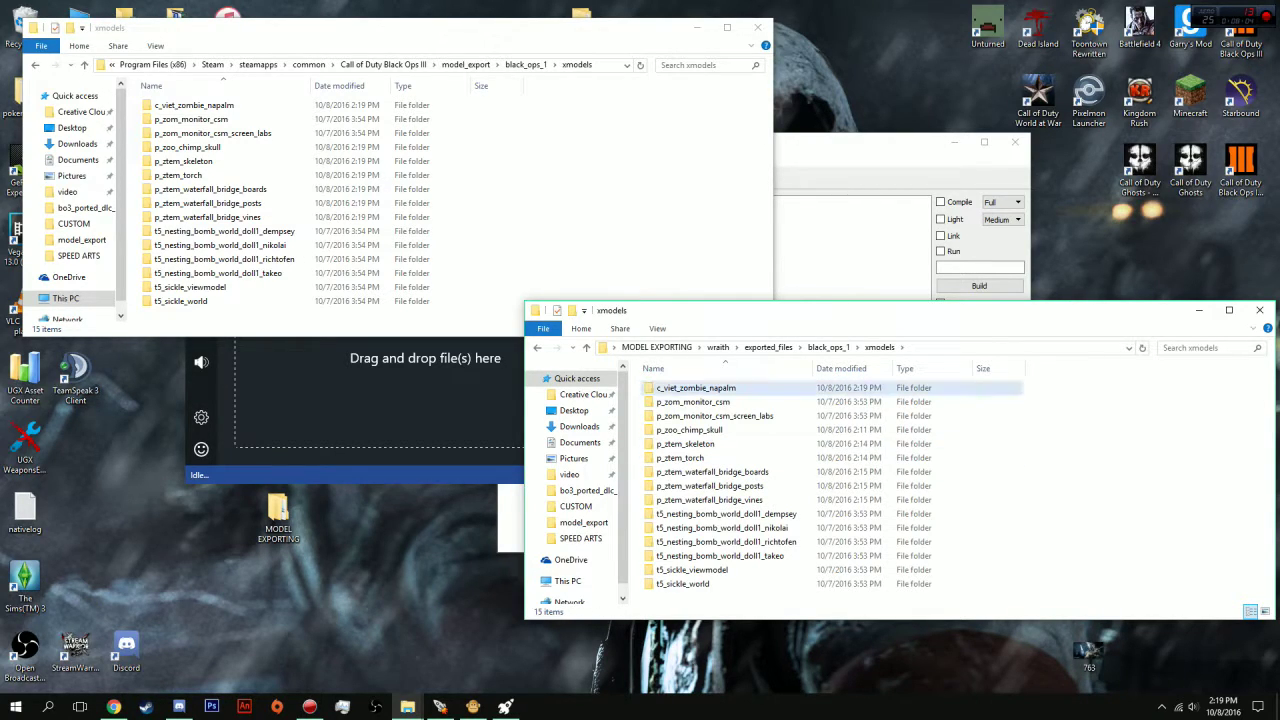
drag(663, 311, 358, 311)
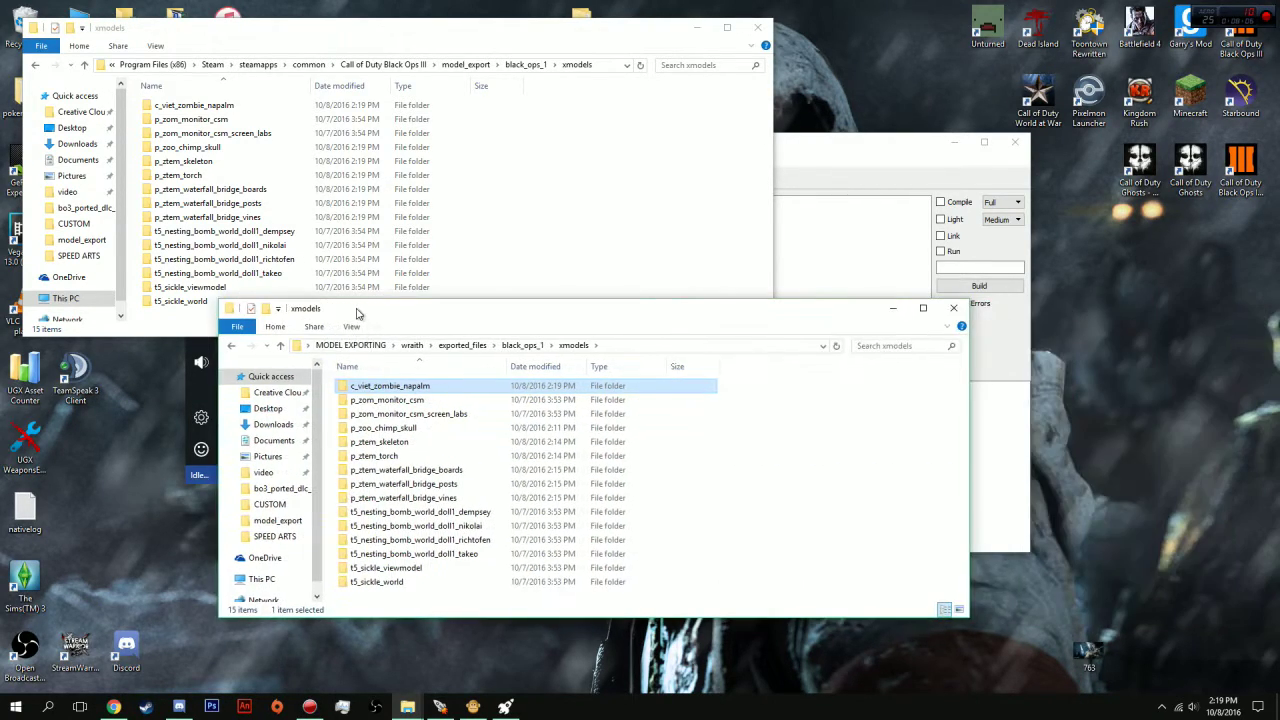
click(955, 309)
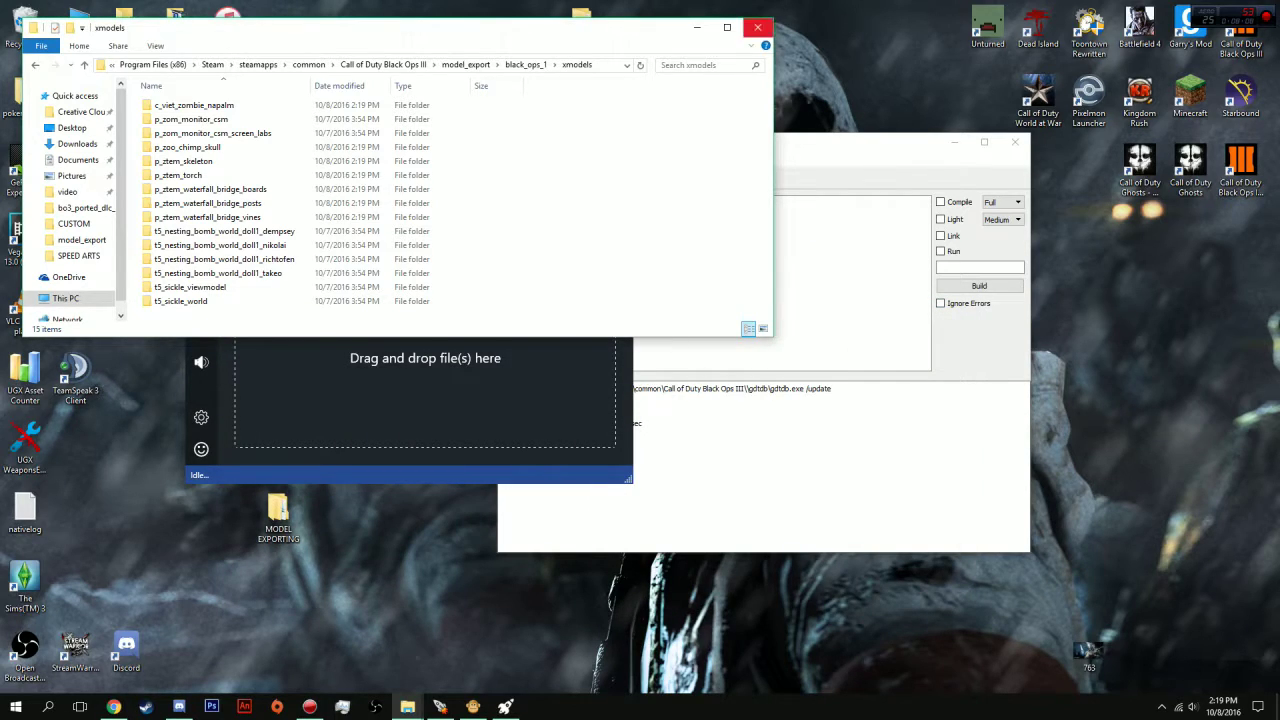
click(758, 27)
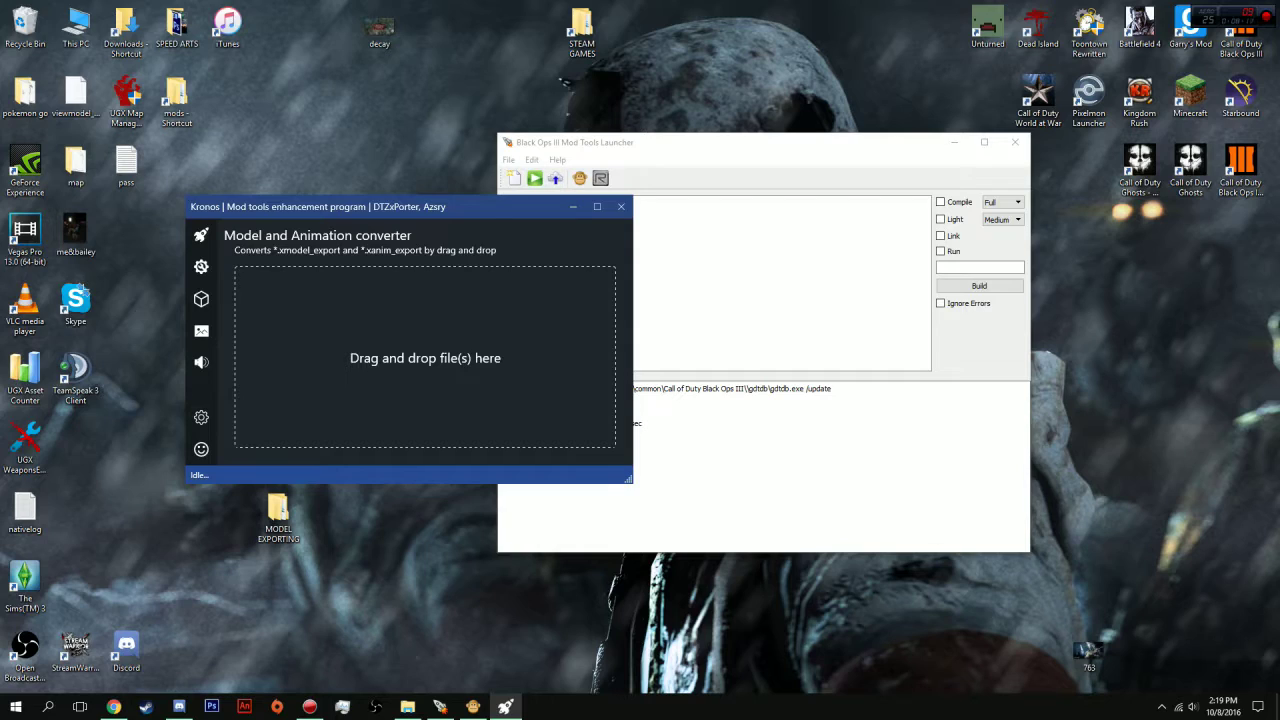
Move the Kronos and Mod Tools Launcher windows apart and close Kronos
drag(466, 206, 283, 72)
drag(602, 145, 613, 125)
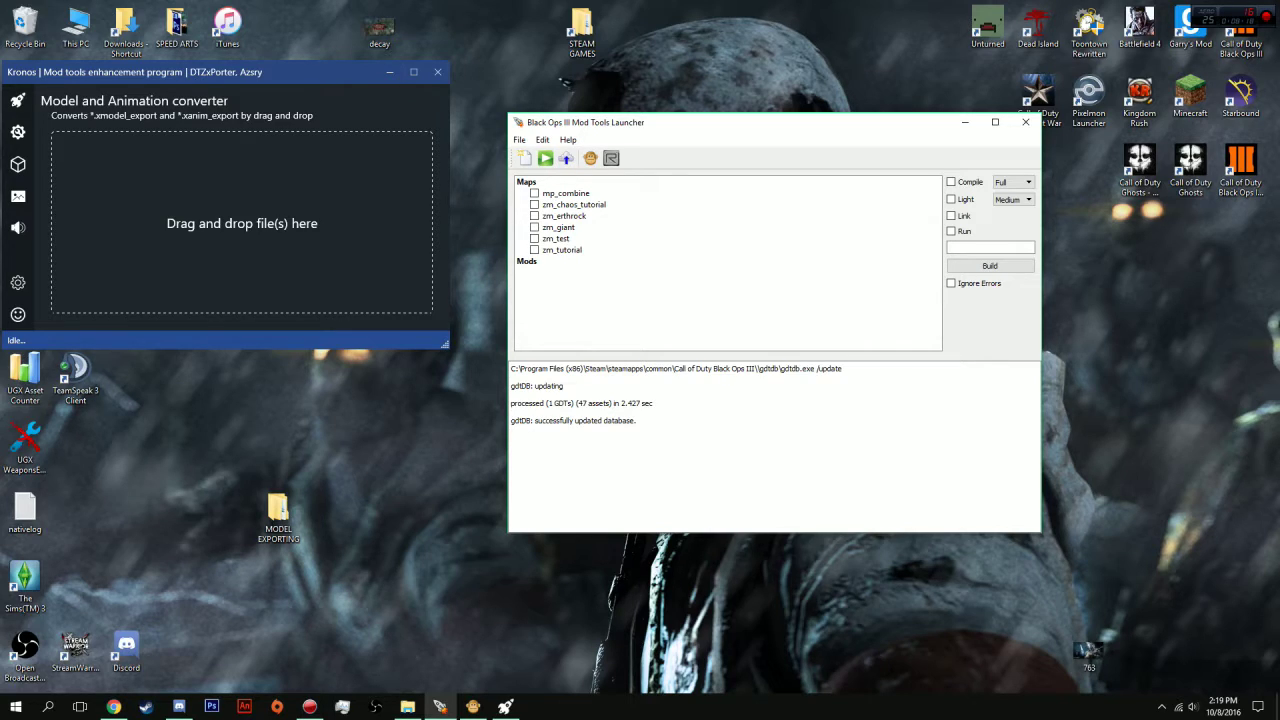
click(437, 72)
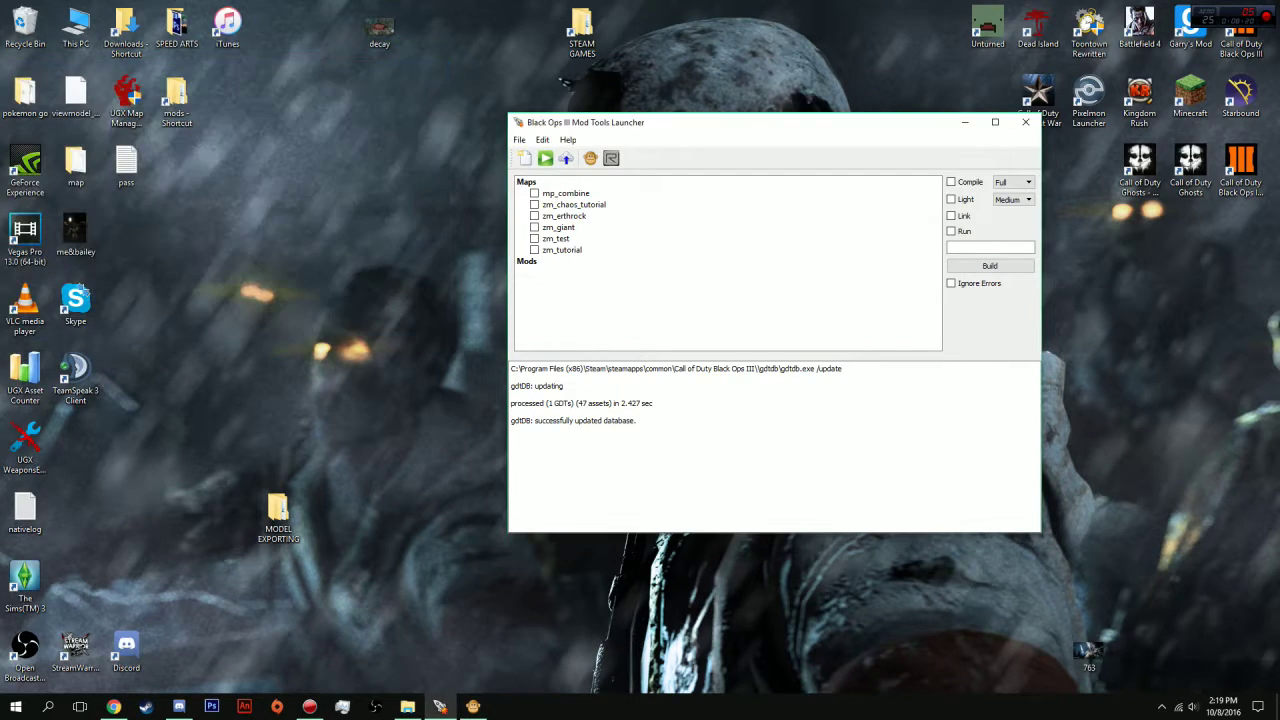
Switch to the Asset Property Editor, dismiss the error, and change c_viet_zombie_napalm's LOD 0 file extension to XMODEL_bin, framing the model in the preview
drag(690, 124, 658, 128)
click(473, 706)
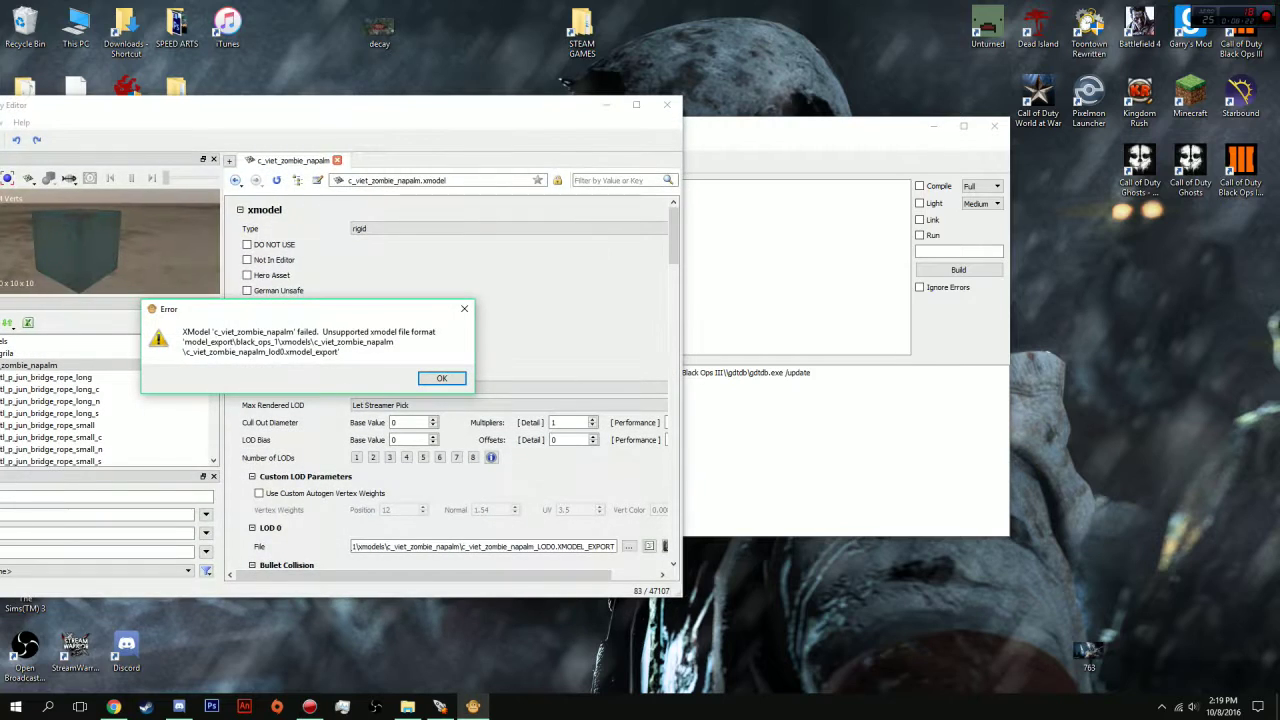
key(Return)
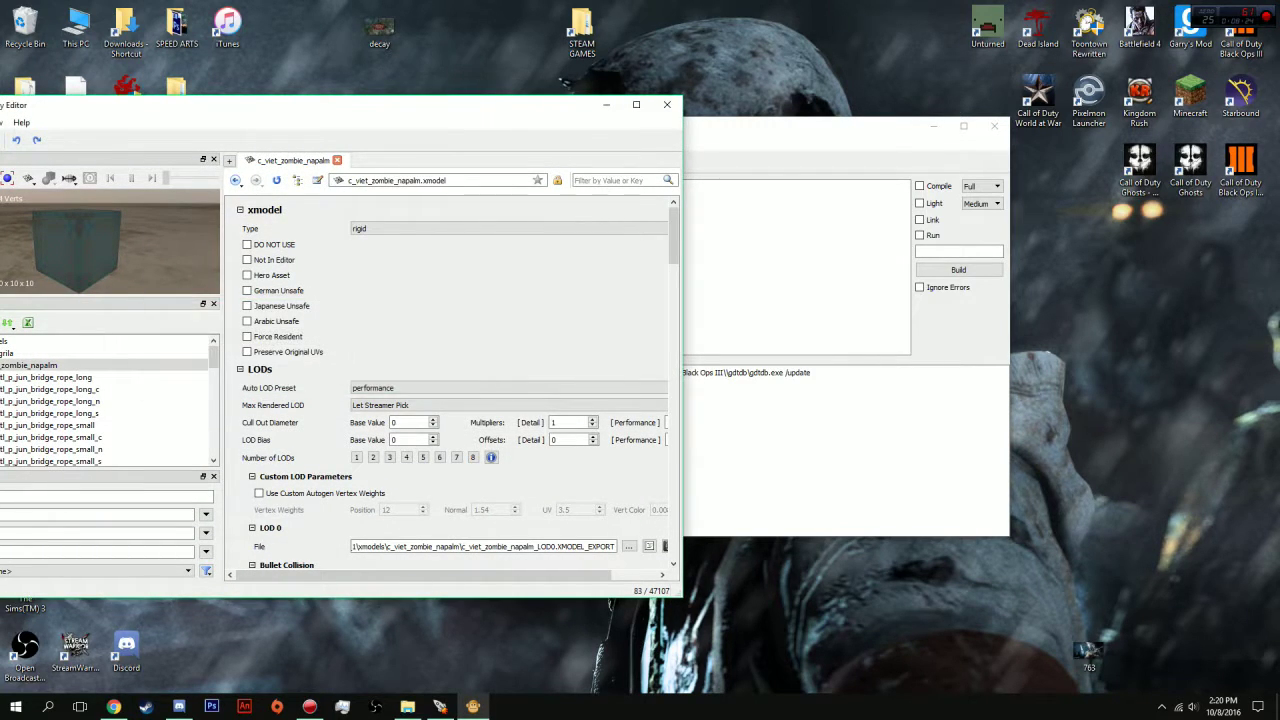
drag(430, 105, 500, 1)
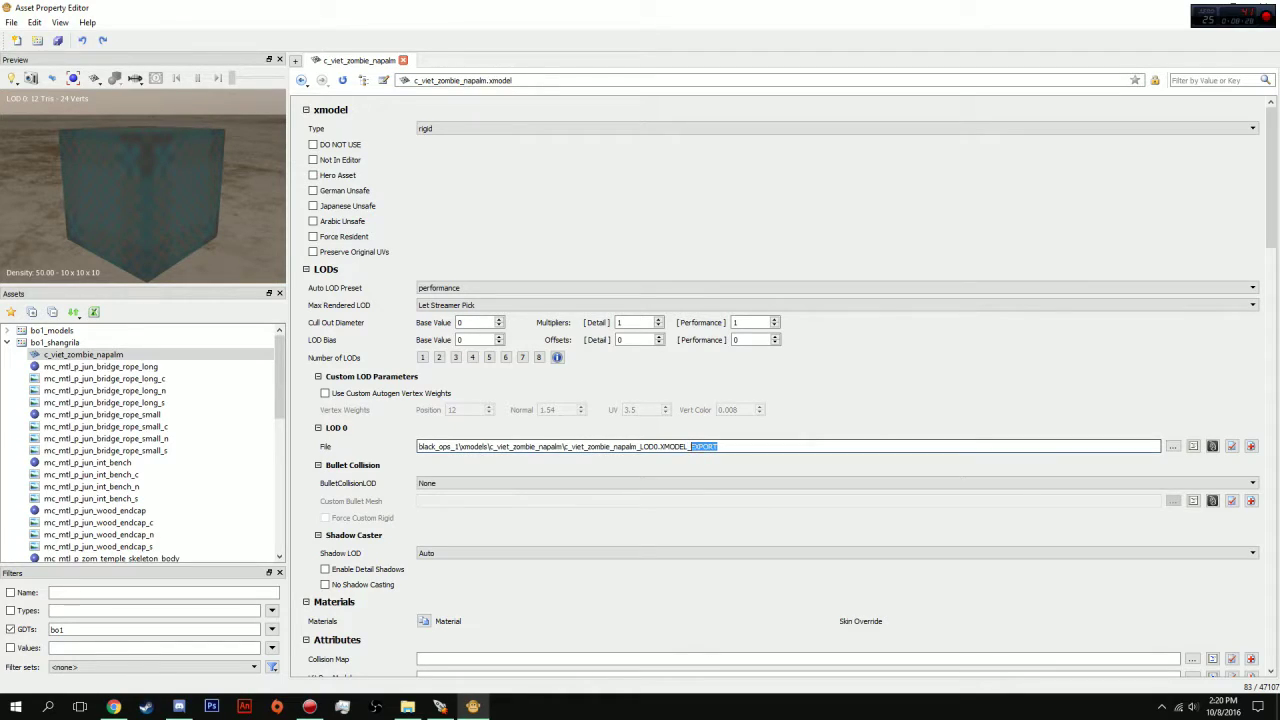
text(bin)
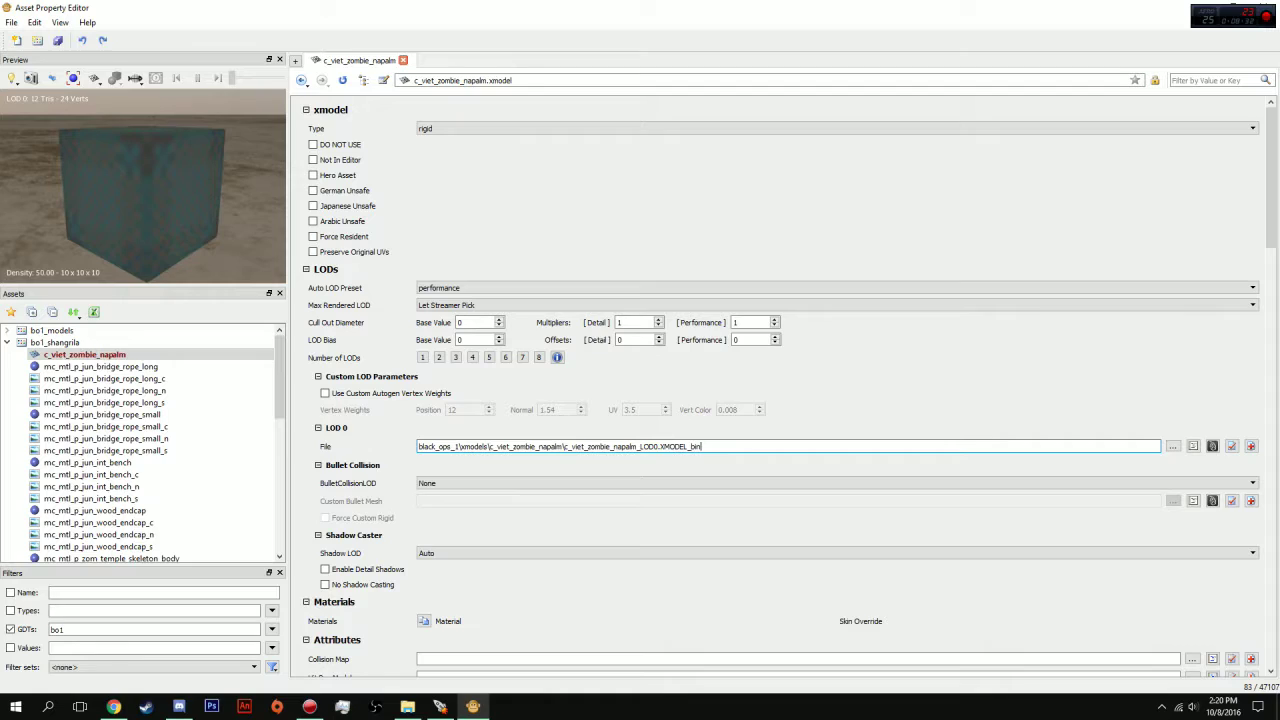
key(Return)
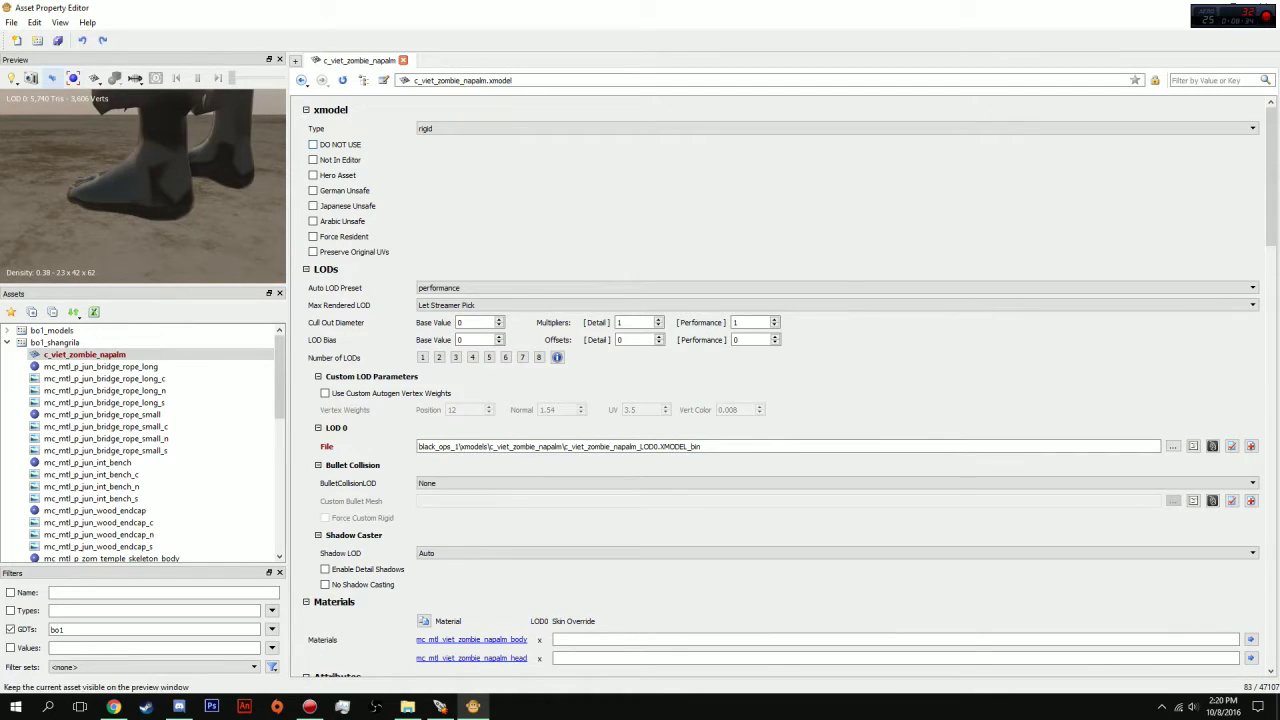
click(73, 78)
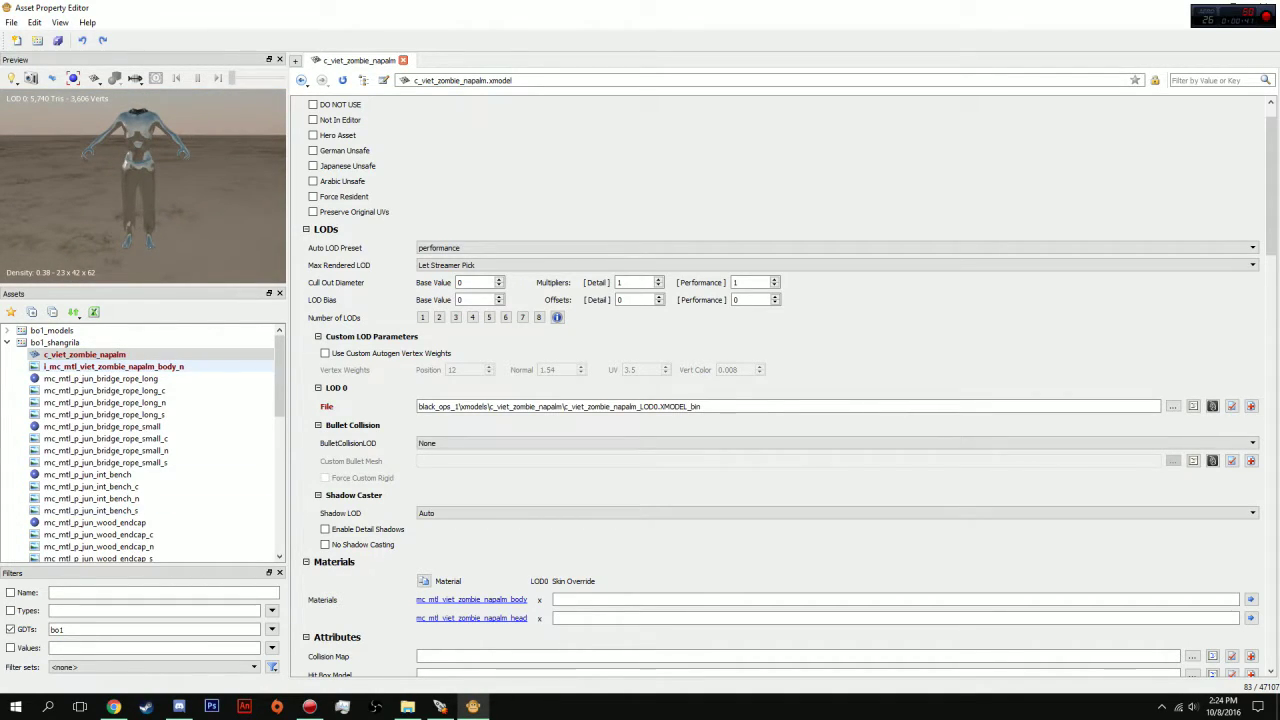
Set the mc_mtl_viet_zombie_napalm_body material's Specular Map to $black_specular and its Gloss Map to $black
scroll(110, 426, down, 4)
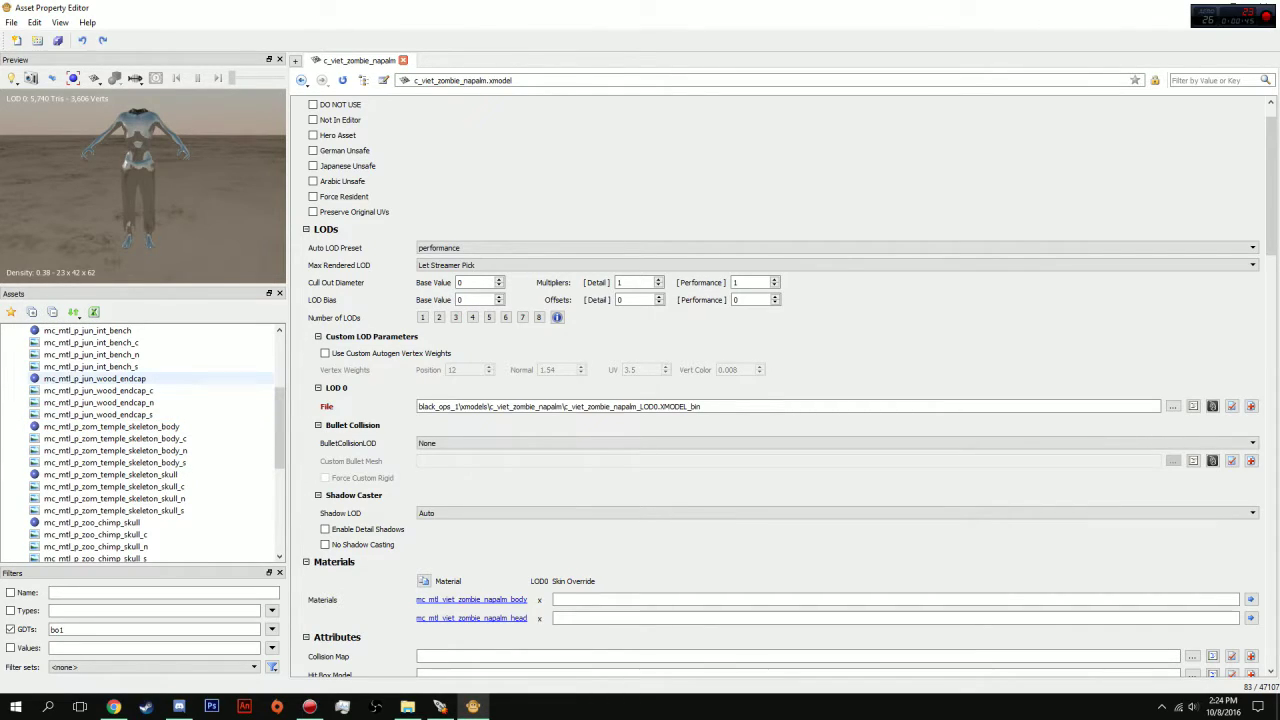
scroll(110, 380, down, 2)
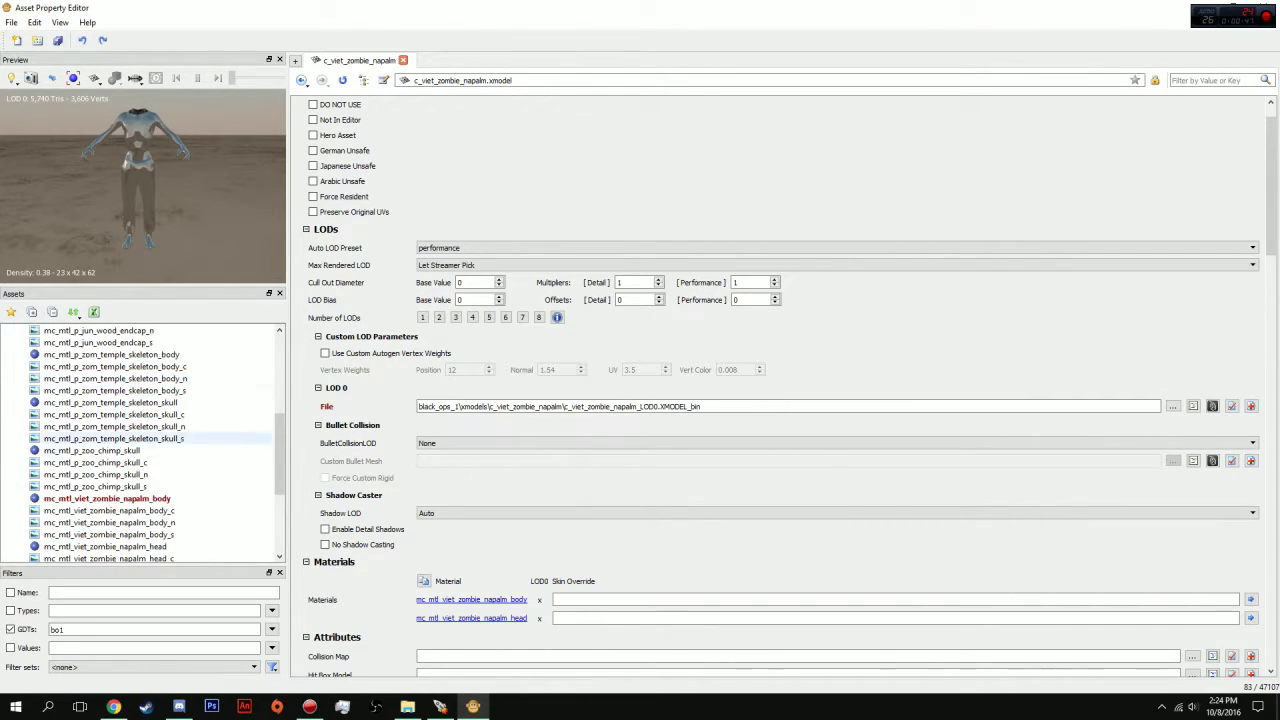
click(107, 498)
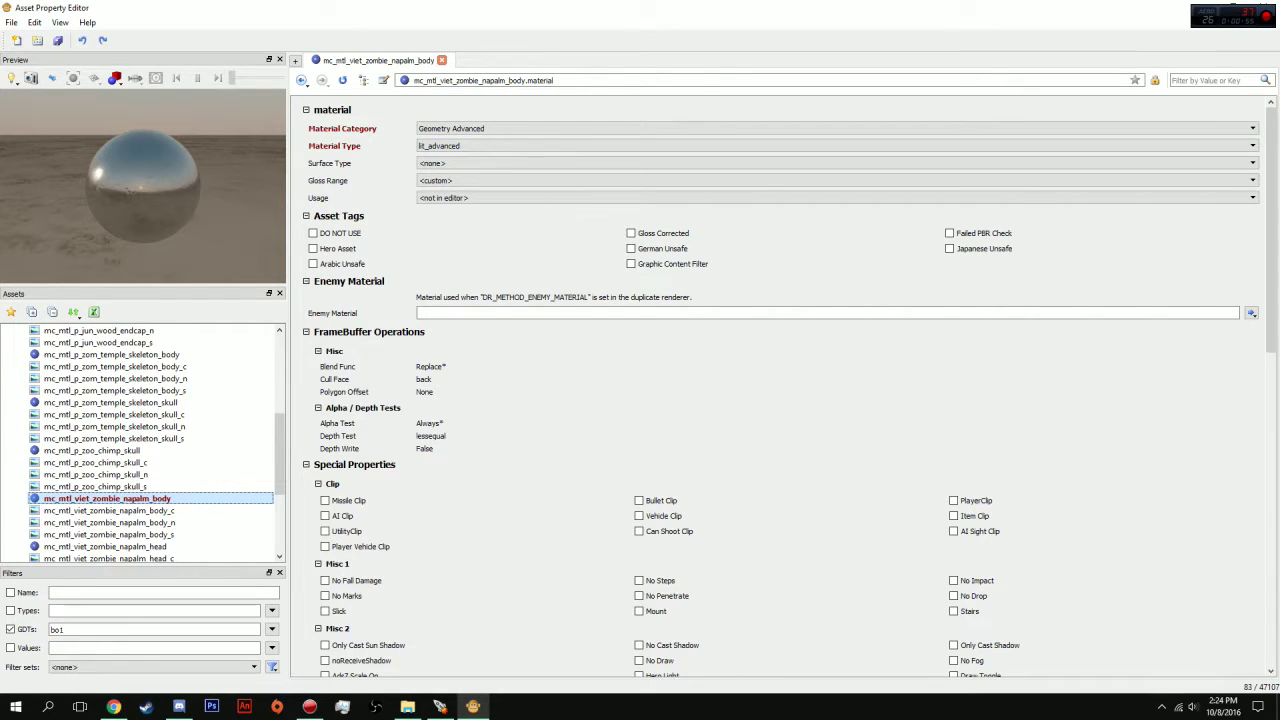
scroll(780, 390, down, 10)
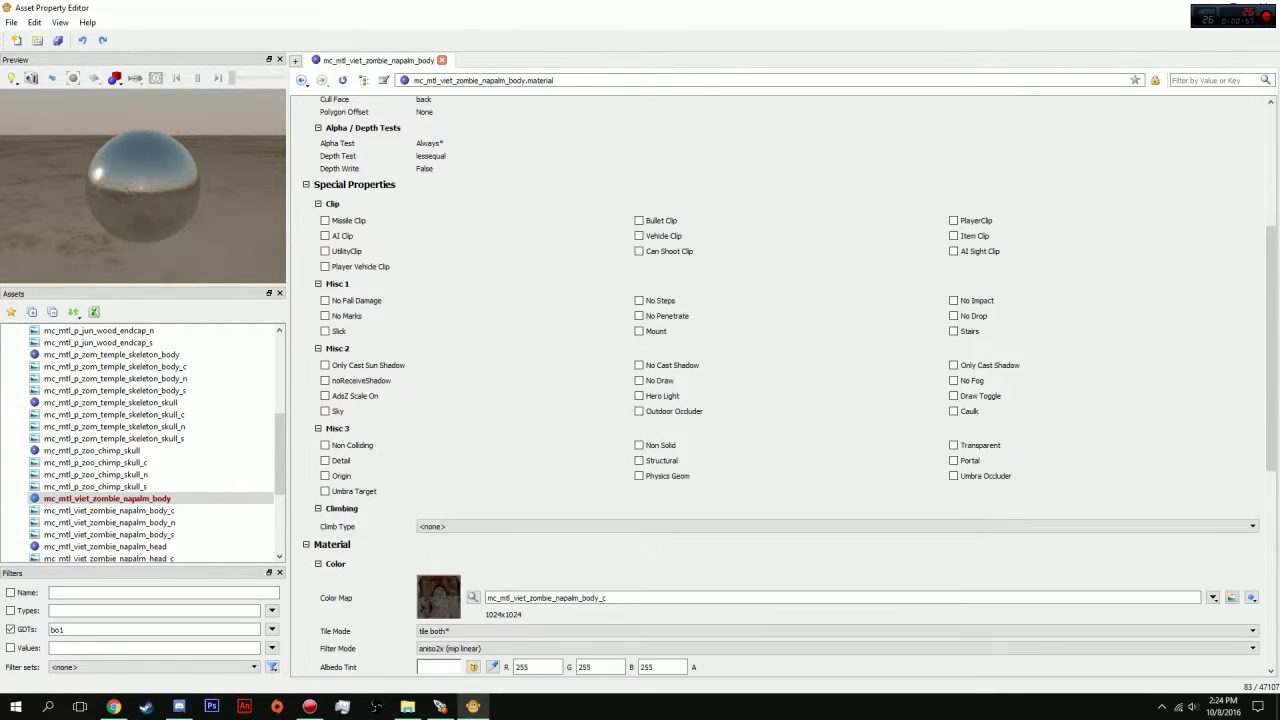
scroll(780, 390, down, 3)
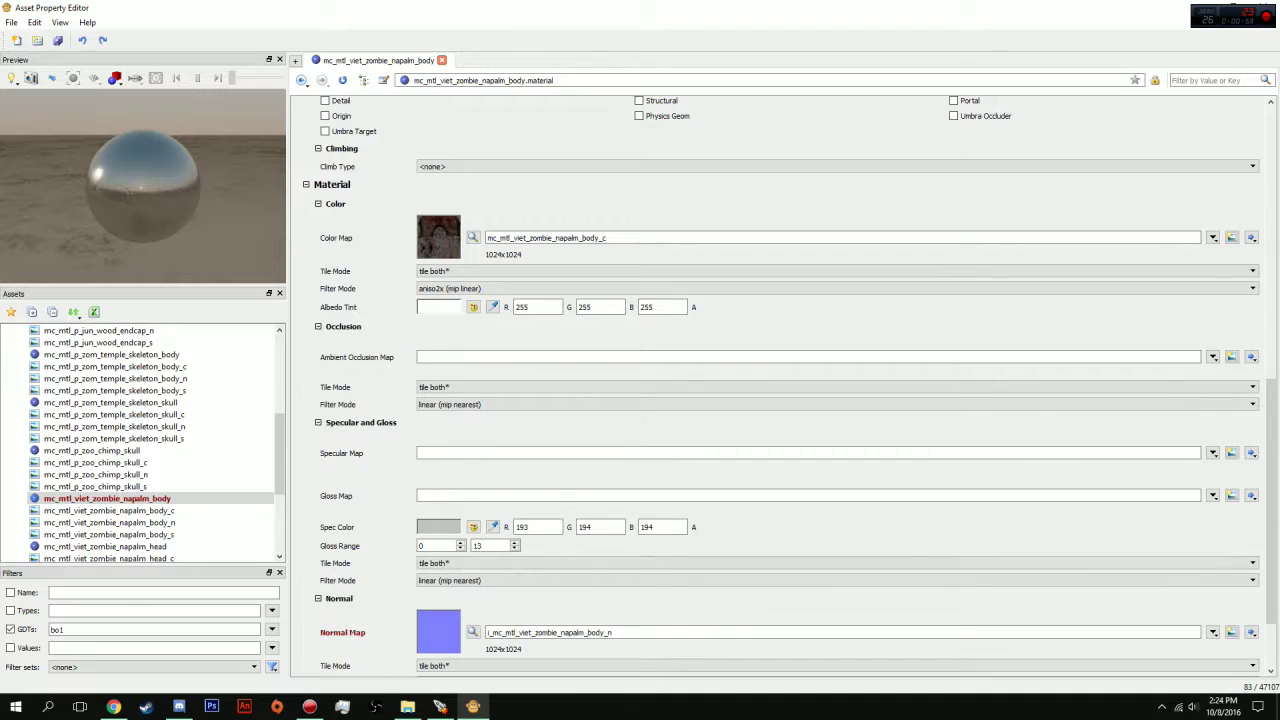
click(1213, 453)
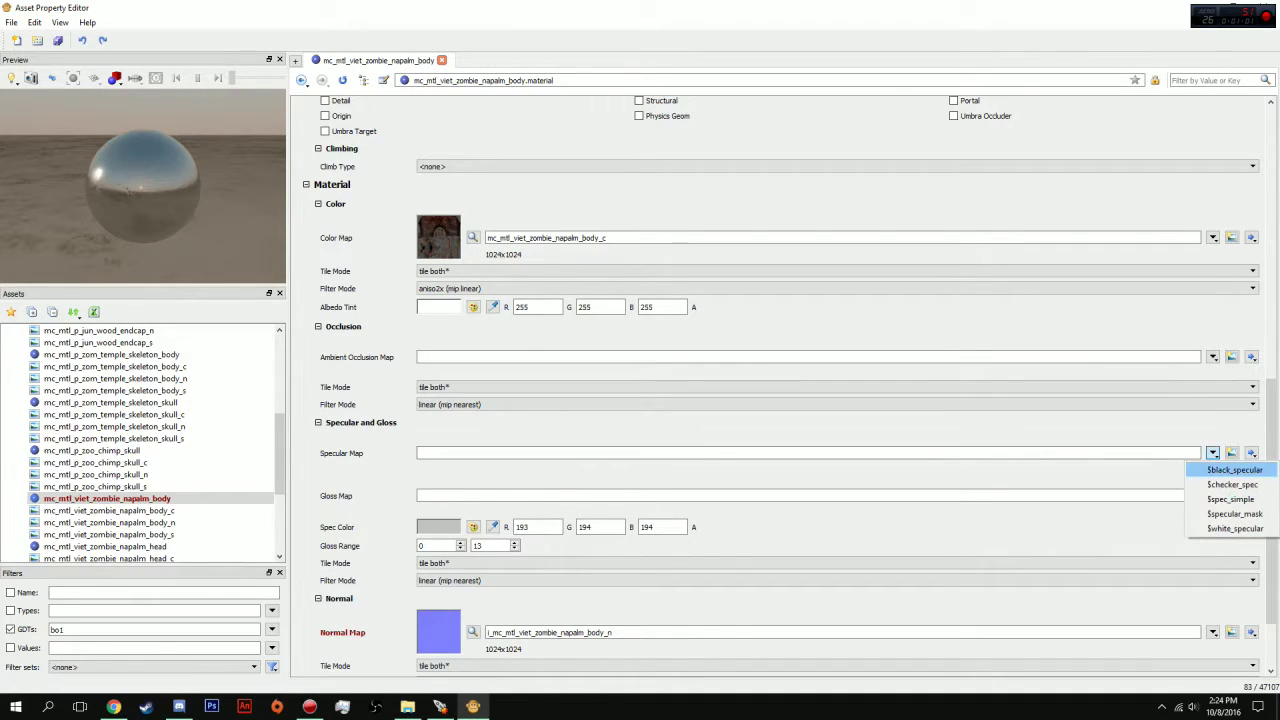
click(1236, 469)
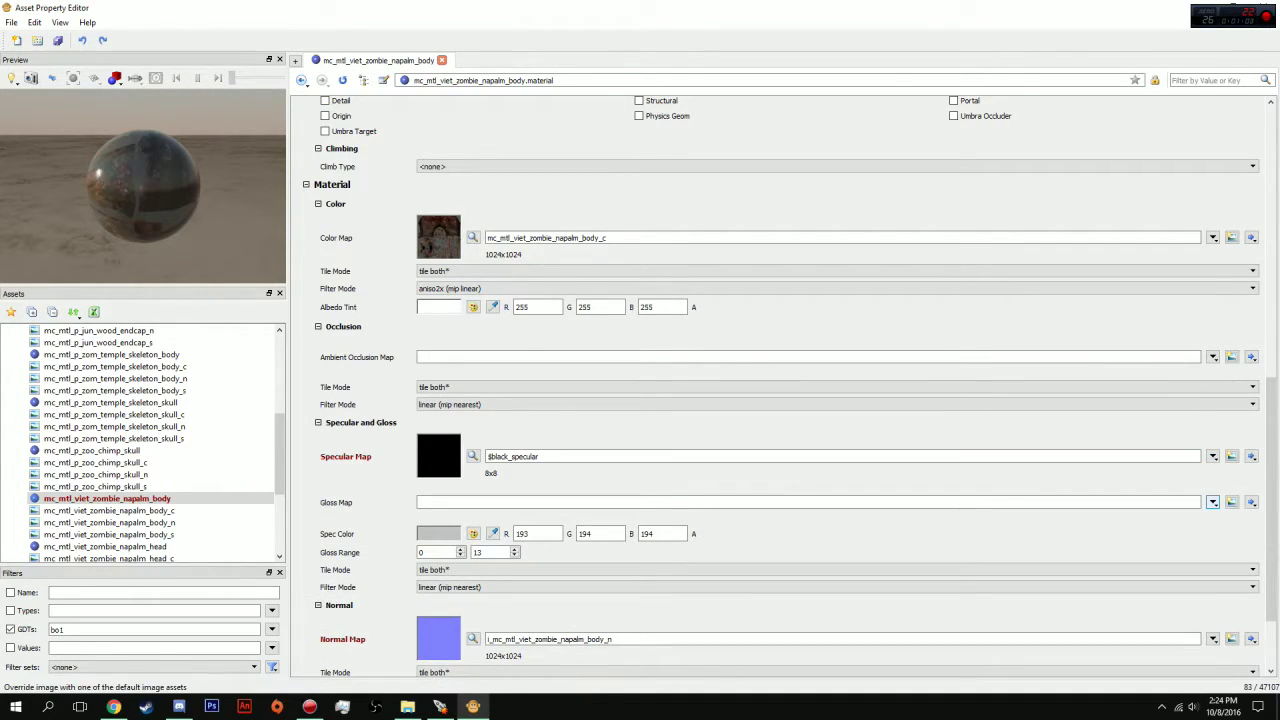
click(1212, 502)
click(1210, 519)
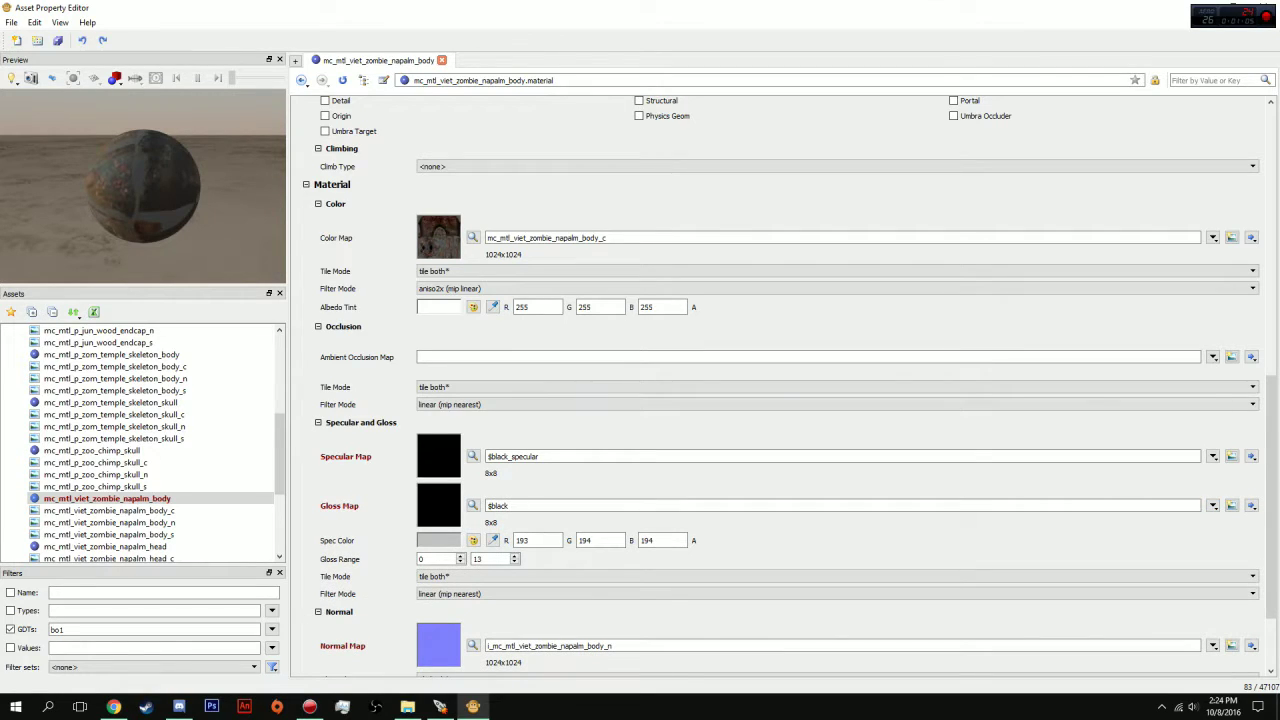
scroll(780, 380, down, 1)
scroll(780, 380, down, 1)
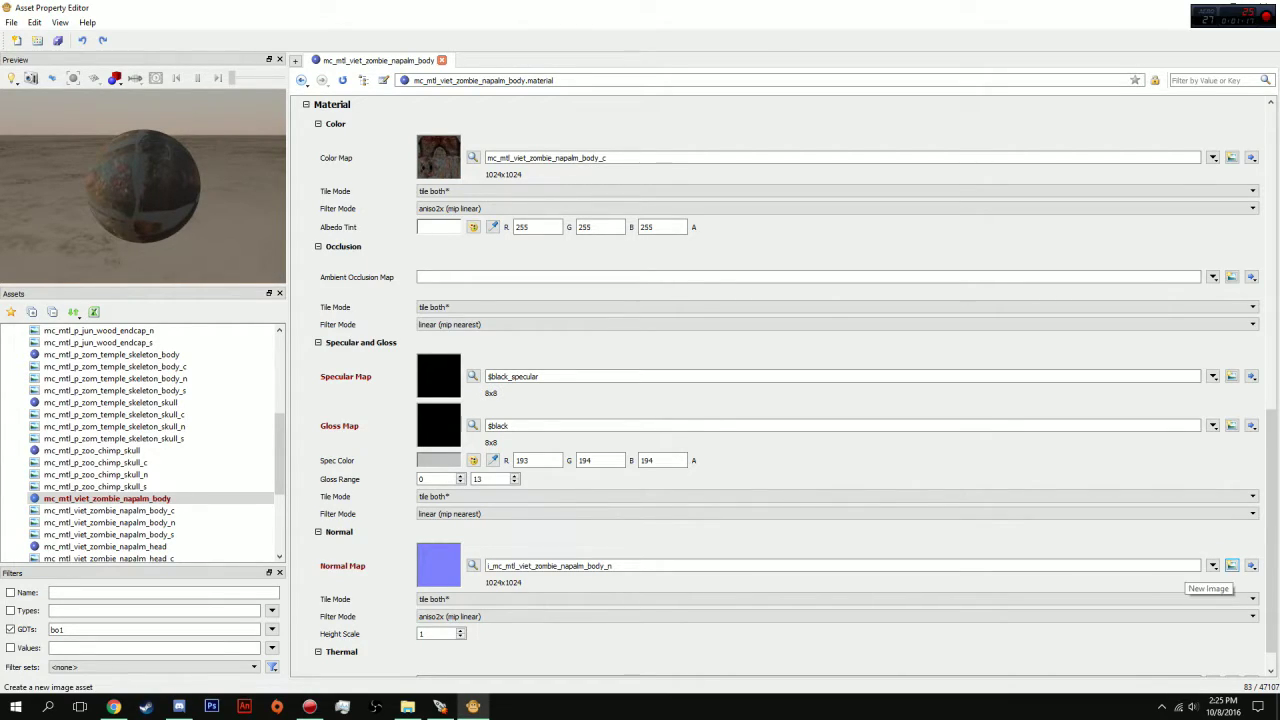
click(1231, 566)
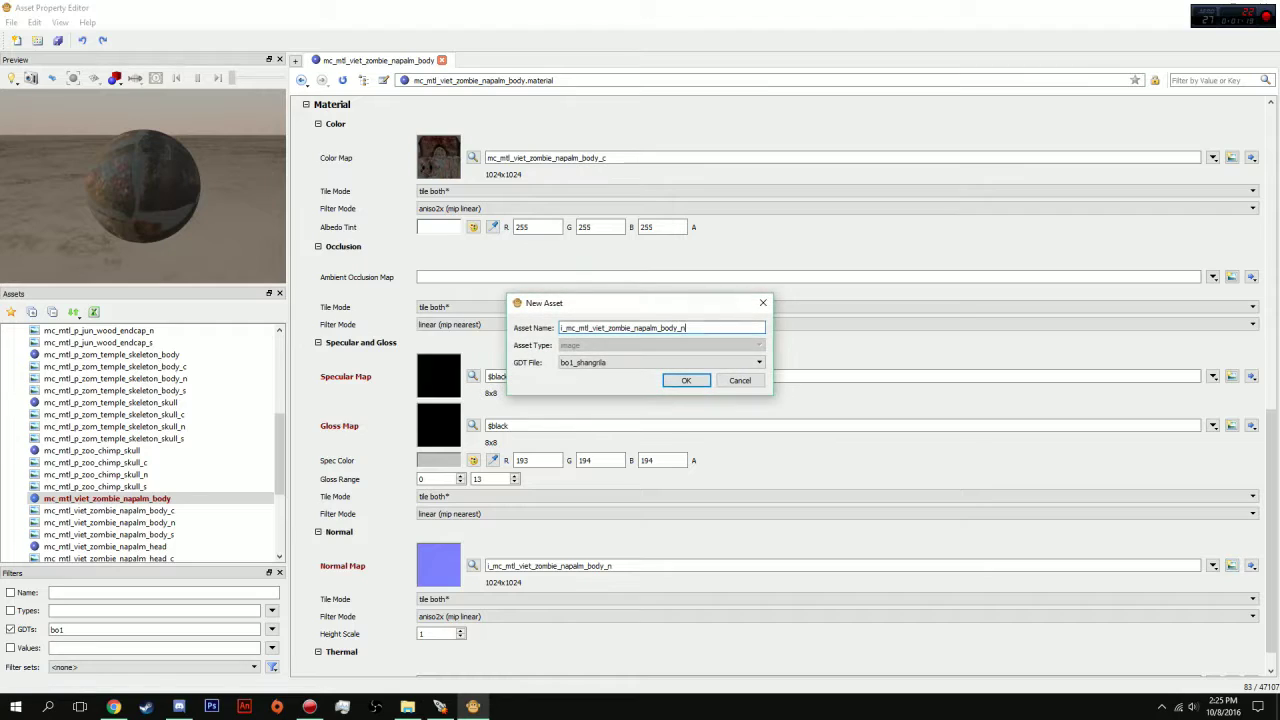
click(740, 380)
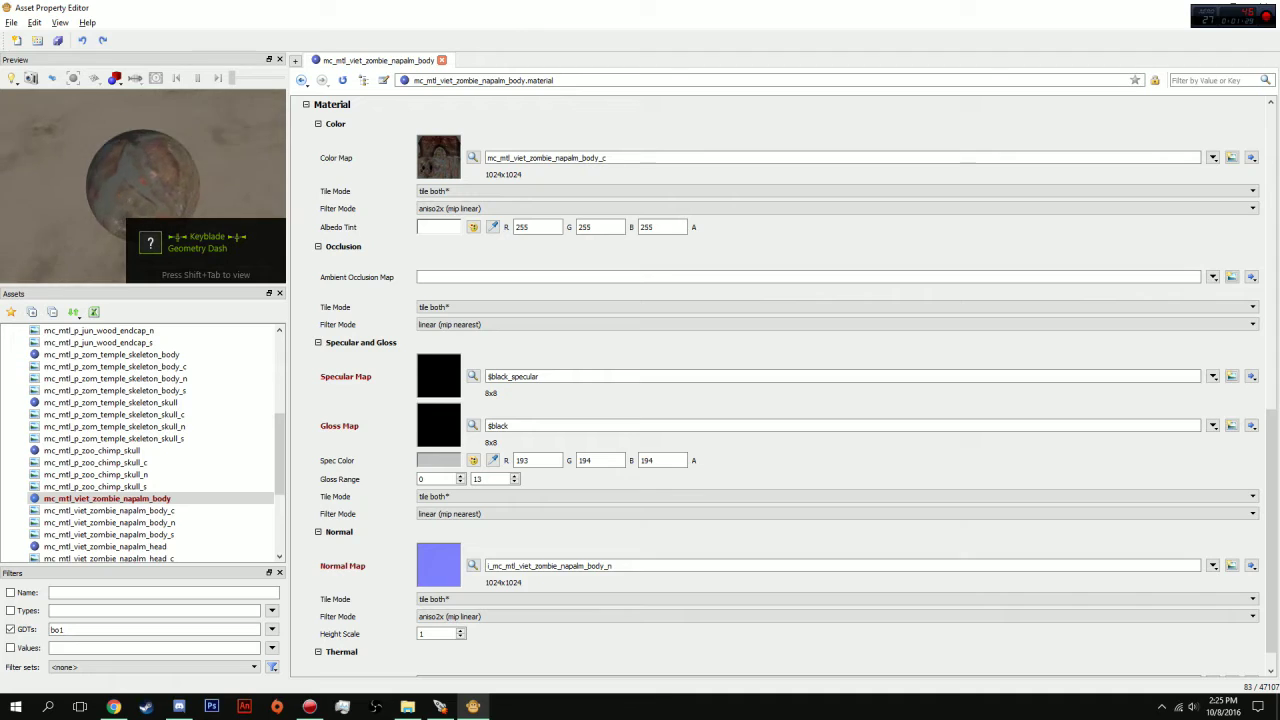
Preview the c_viet_zombie_napalm model under Day and Sunset lighting, ending with Day lighting
scroll(130, 391, up, 6)
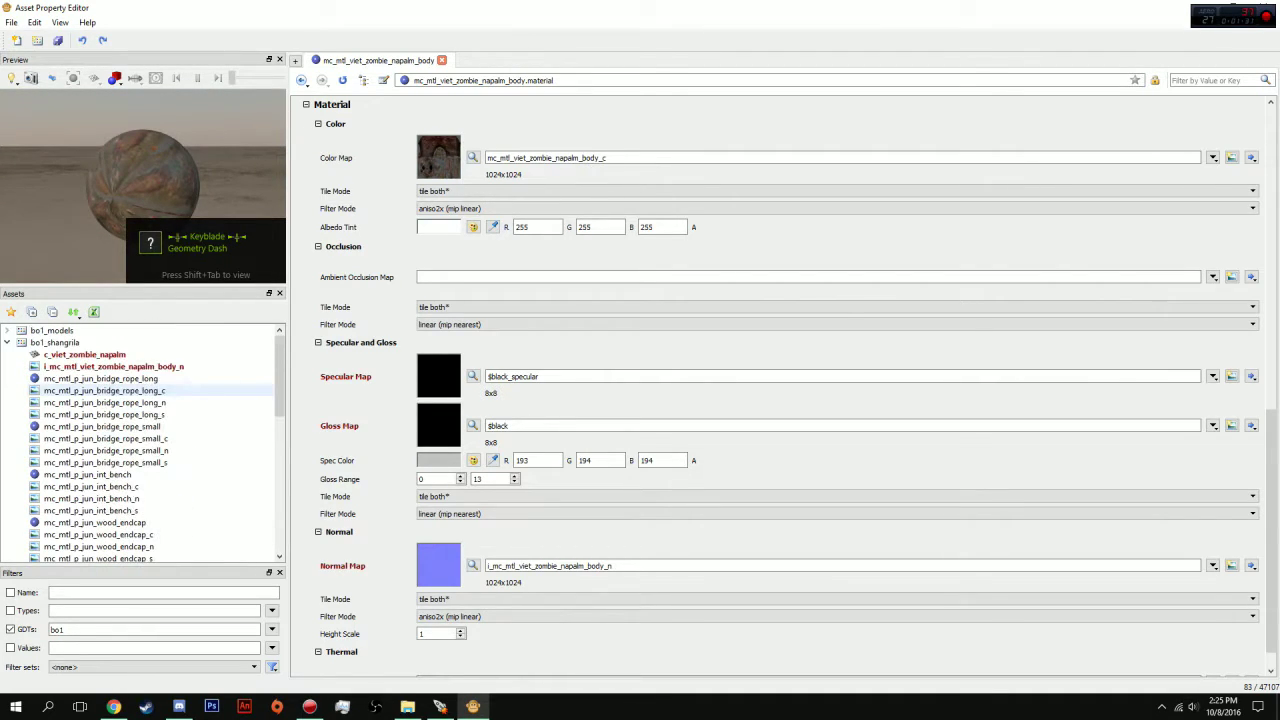
click(100, 355)
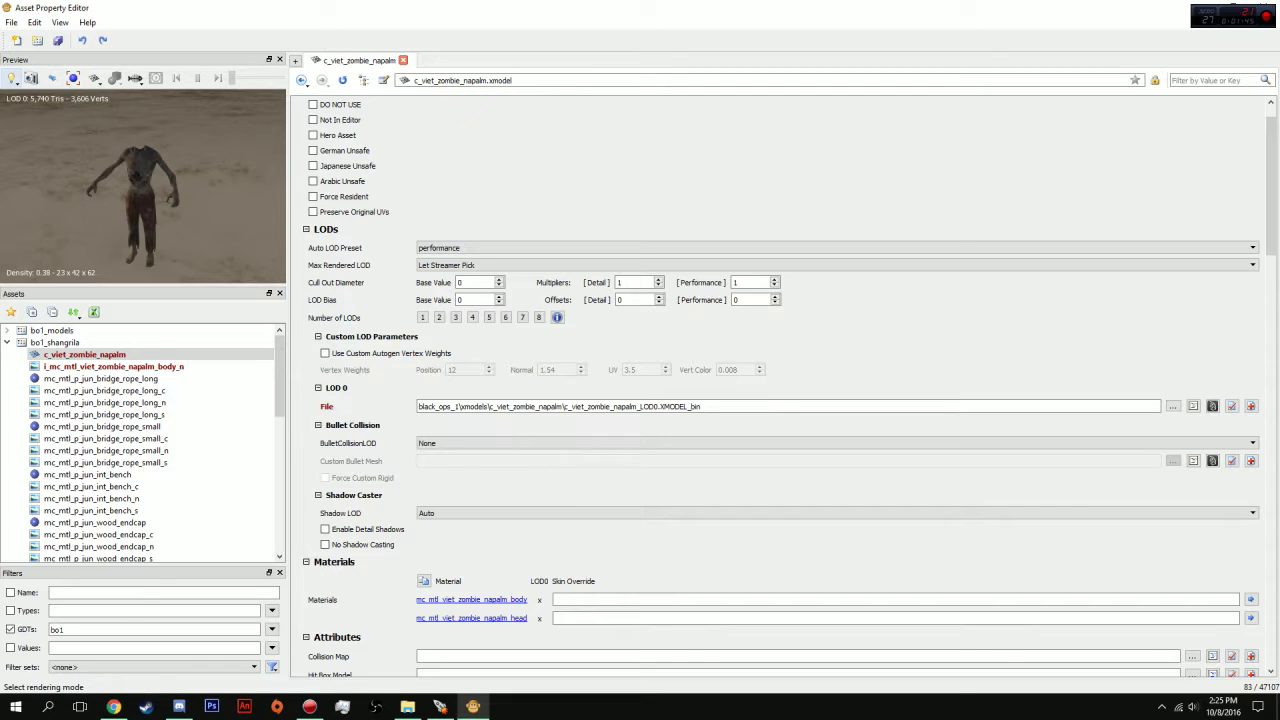
click(13, 78)
click(40, 141)
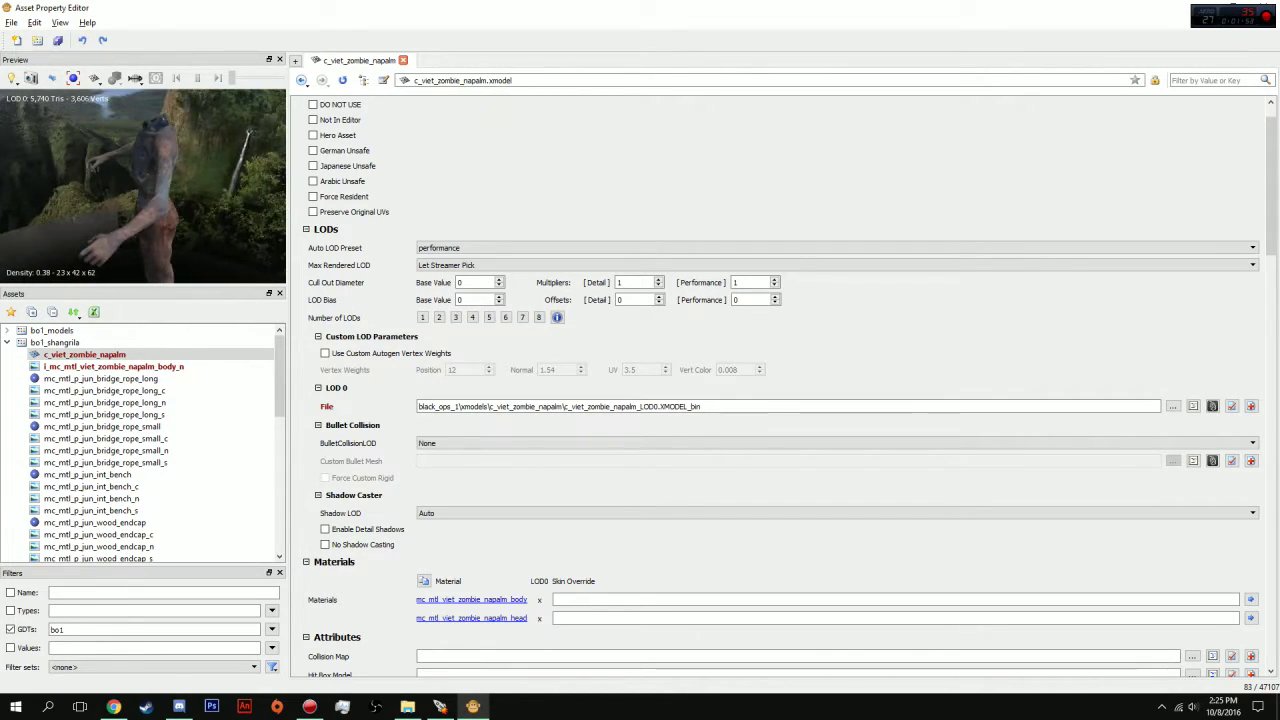
click(13, 78)
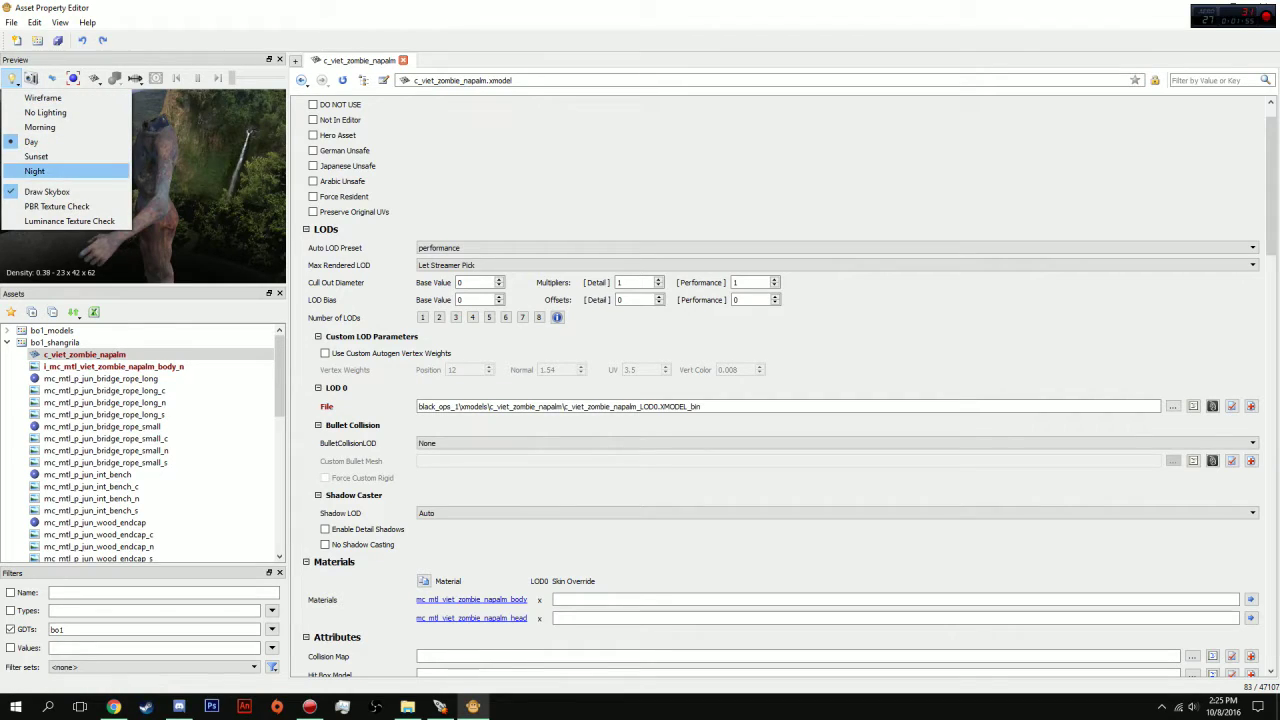
click(14, 161)
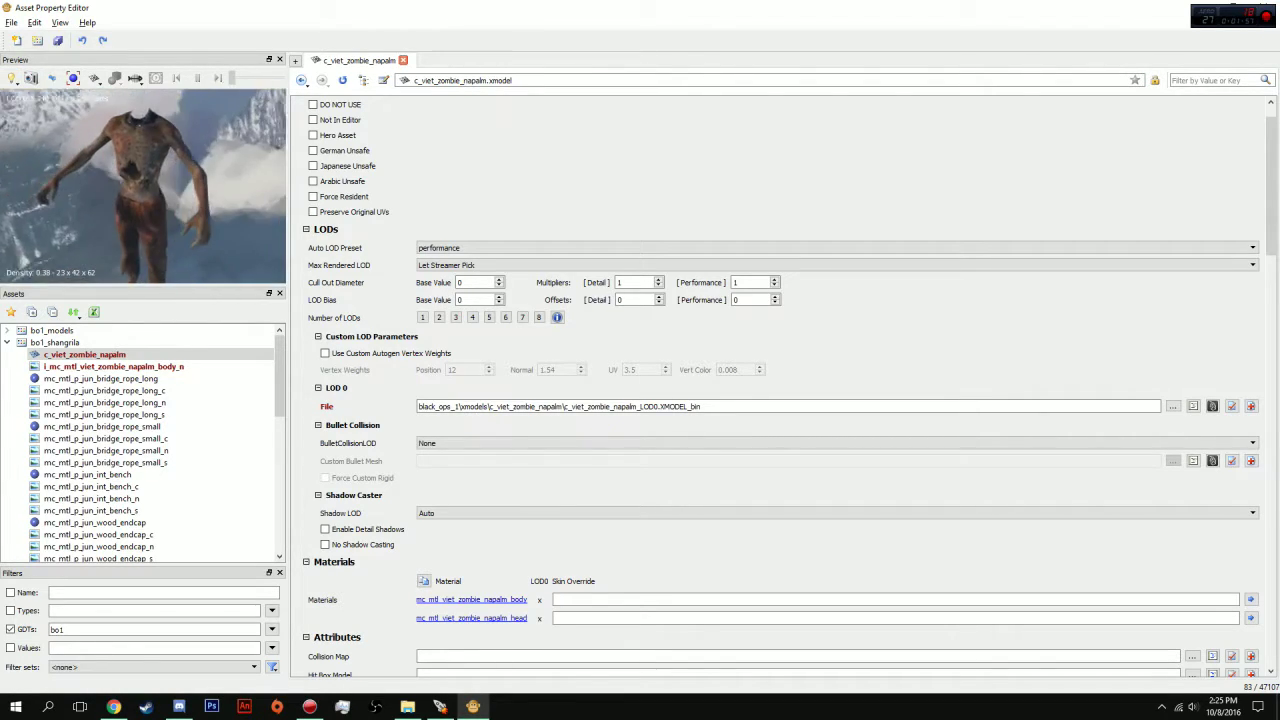
click(13, 78)
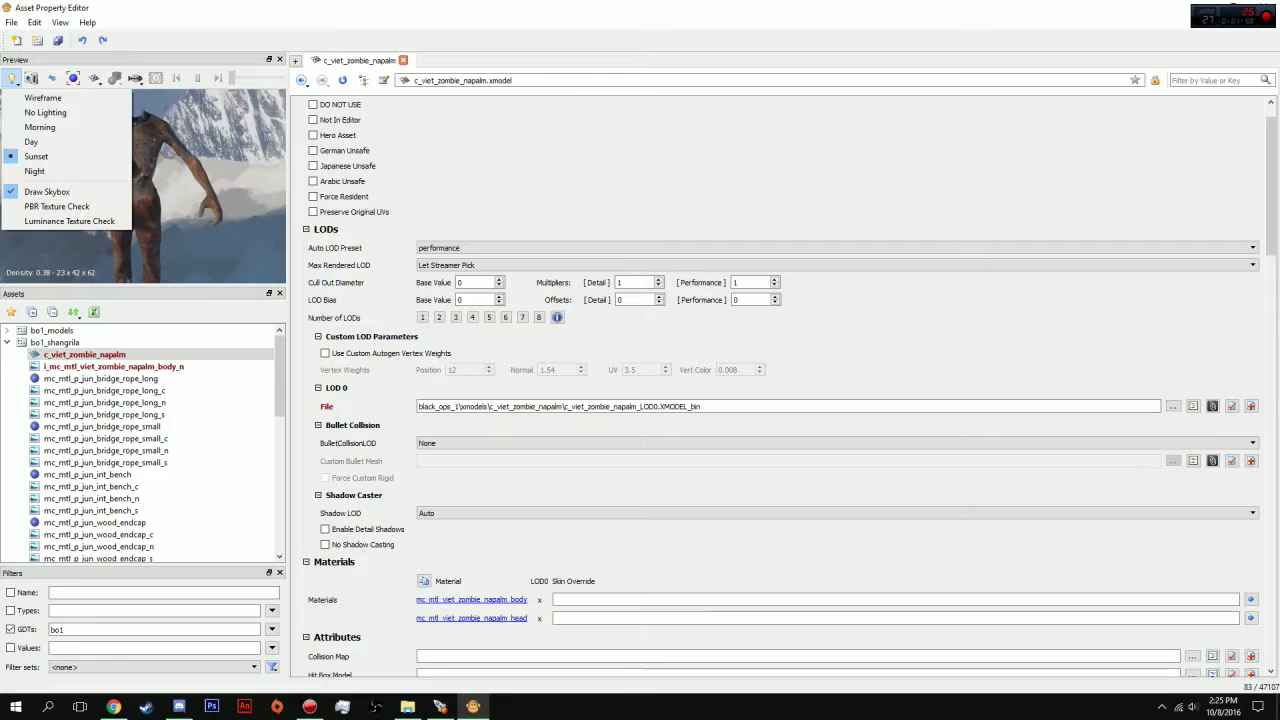
click(31, 141)
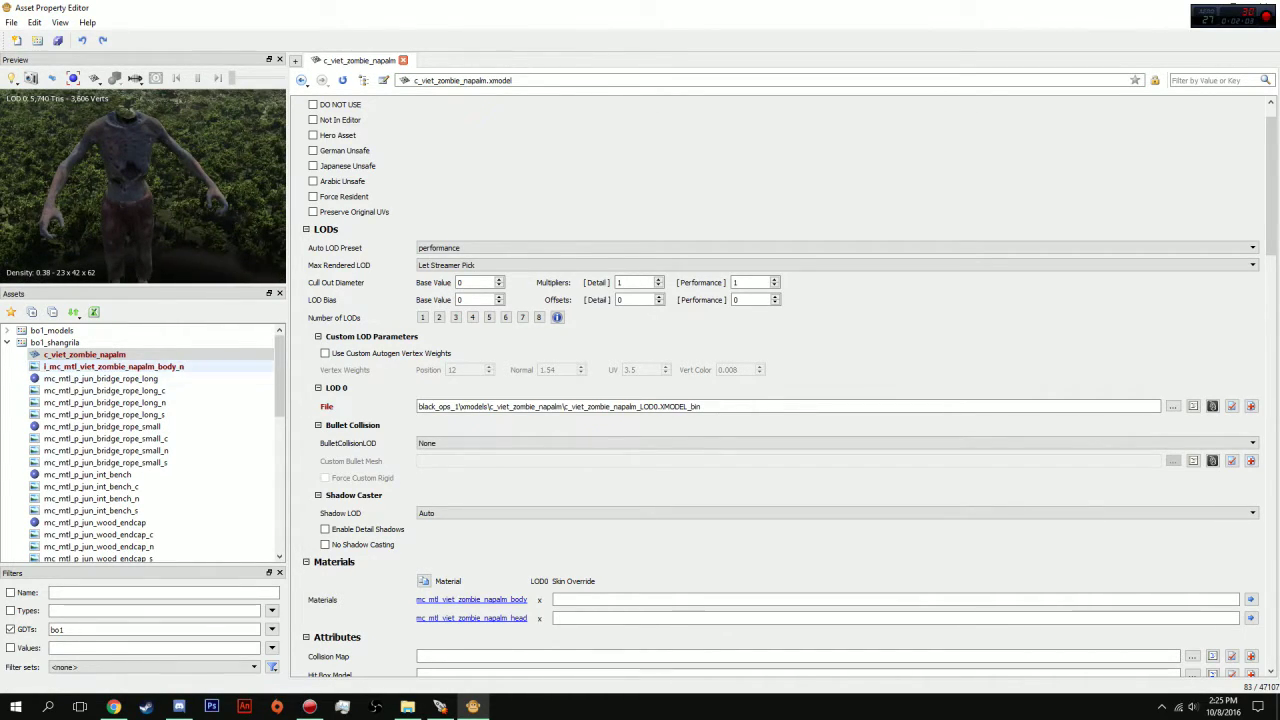
Set the mc_mtl_viet_zombie_napalm_body material's Surface Type to flesh and its Gloss Range to skin
scroll(110, 414, down, 10)
click(107, 462)
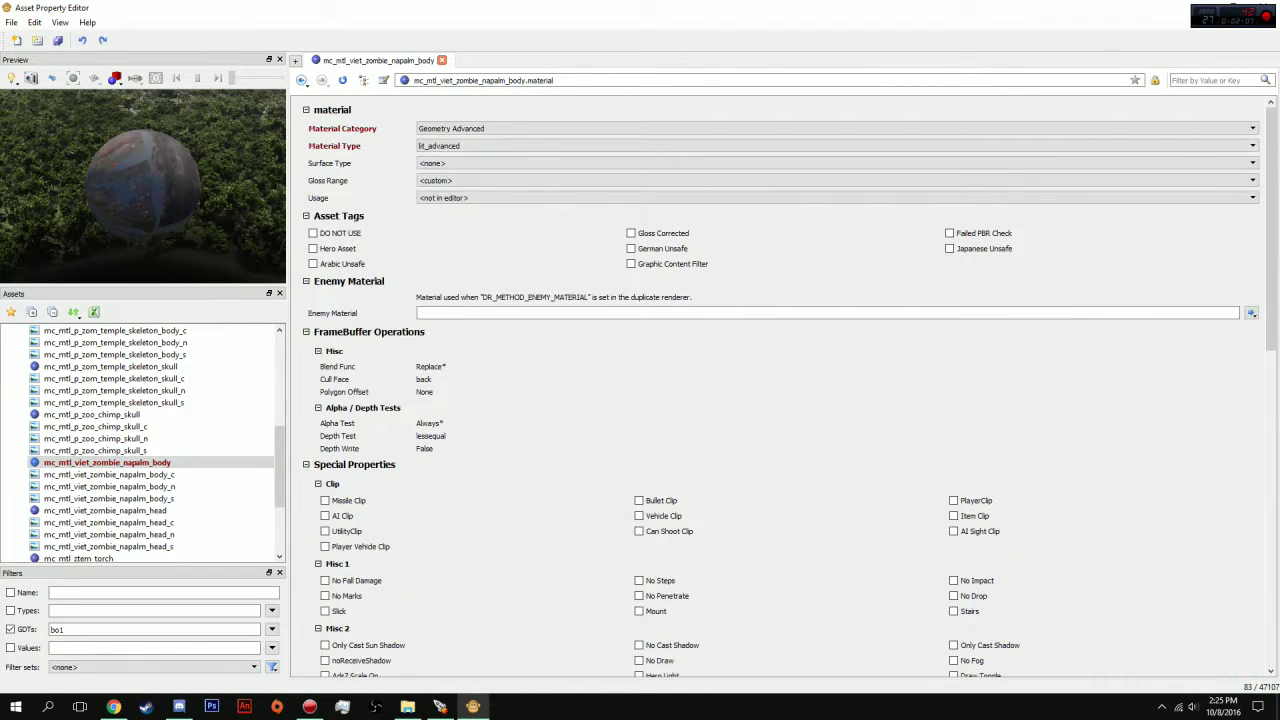
click(500, 163)
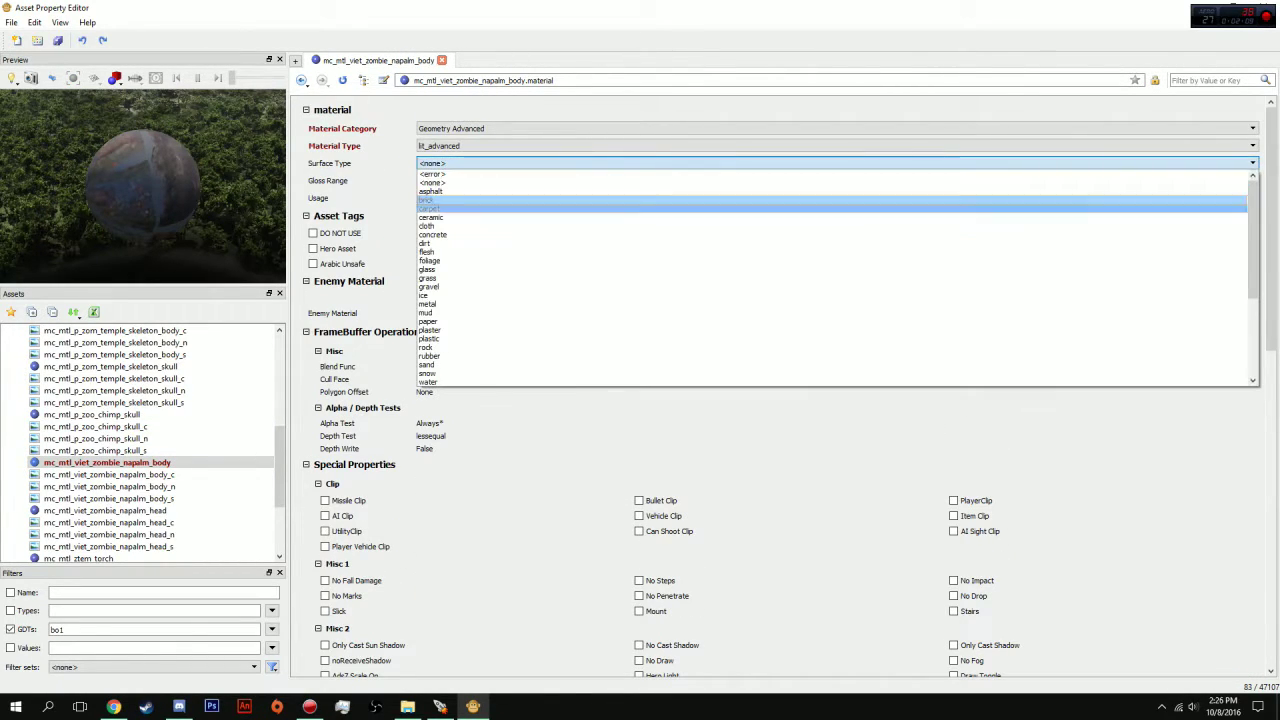
click(500, 251)
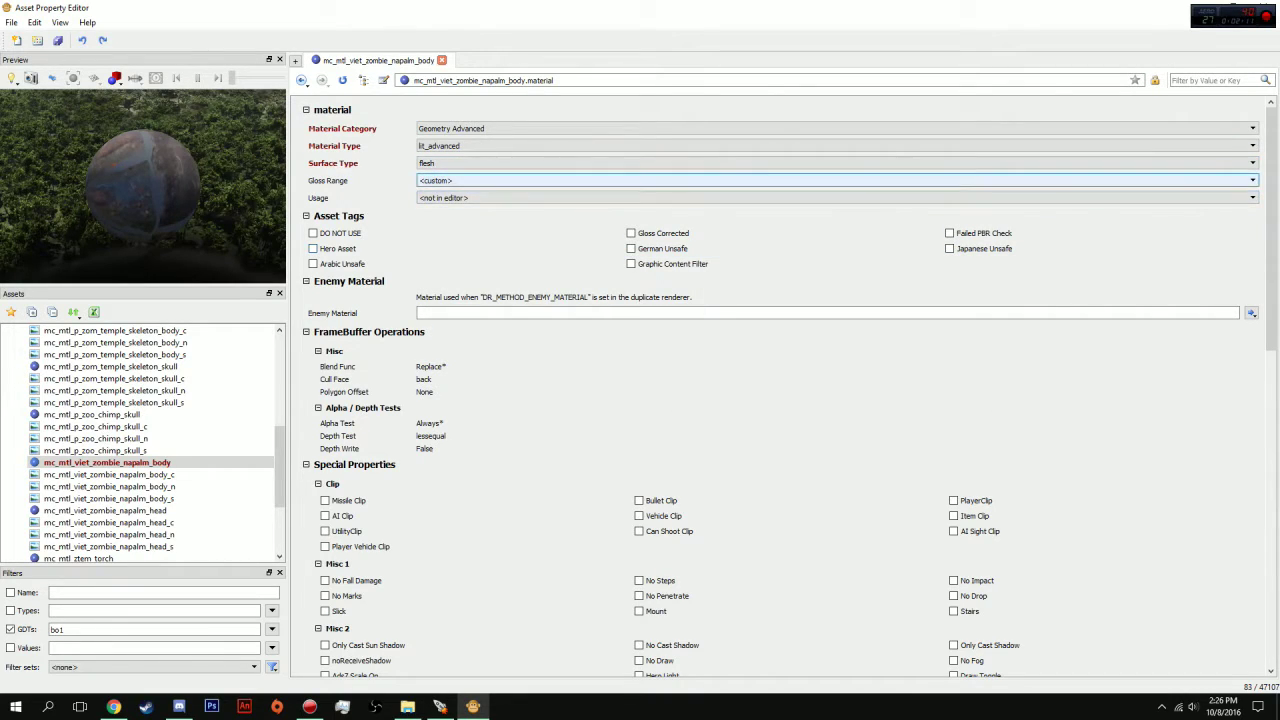
click(500, 181)
click(500, 269)
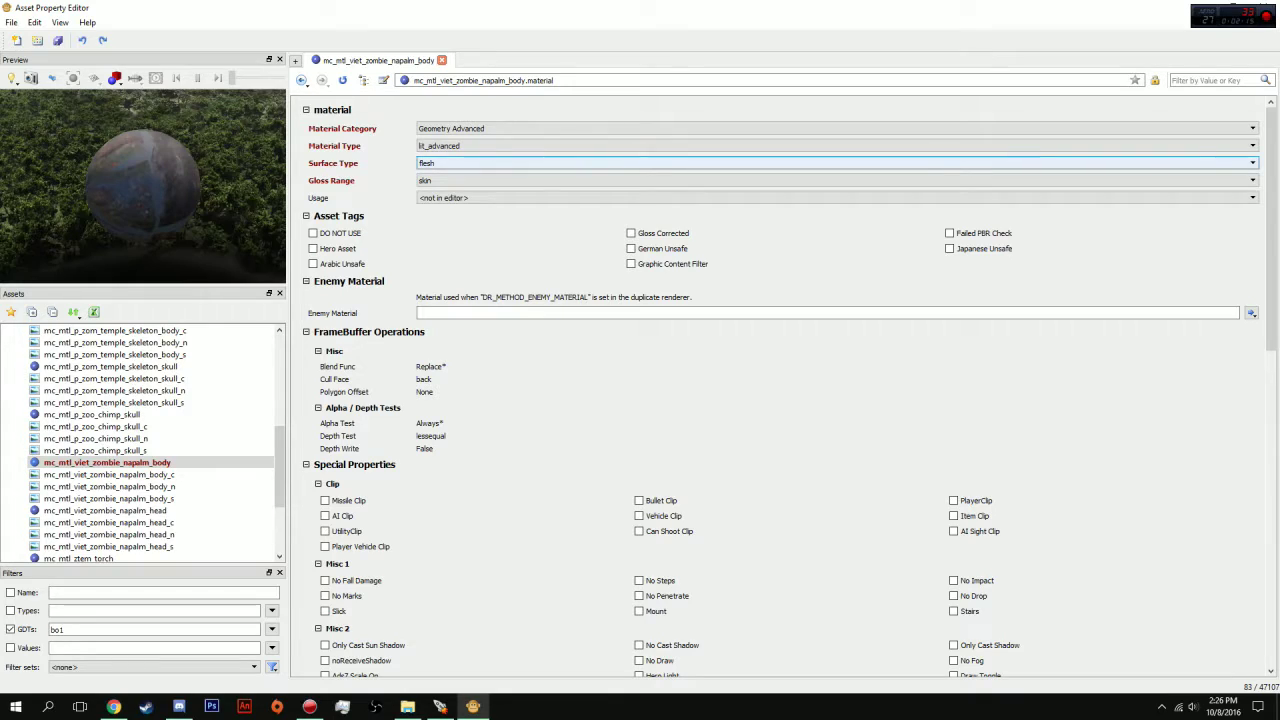
Go through the Surface Type options of the napalm body material and reselect flesh
click(500, 163)
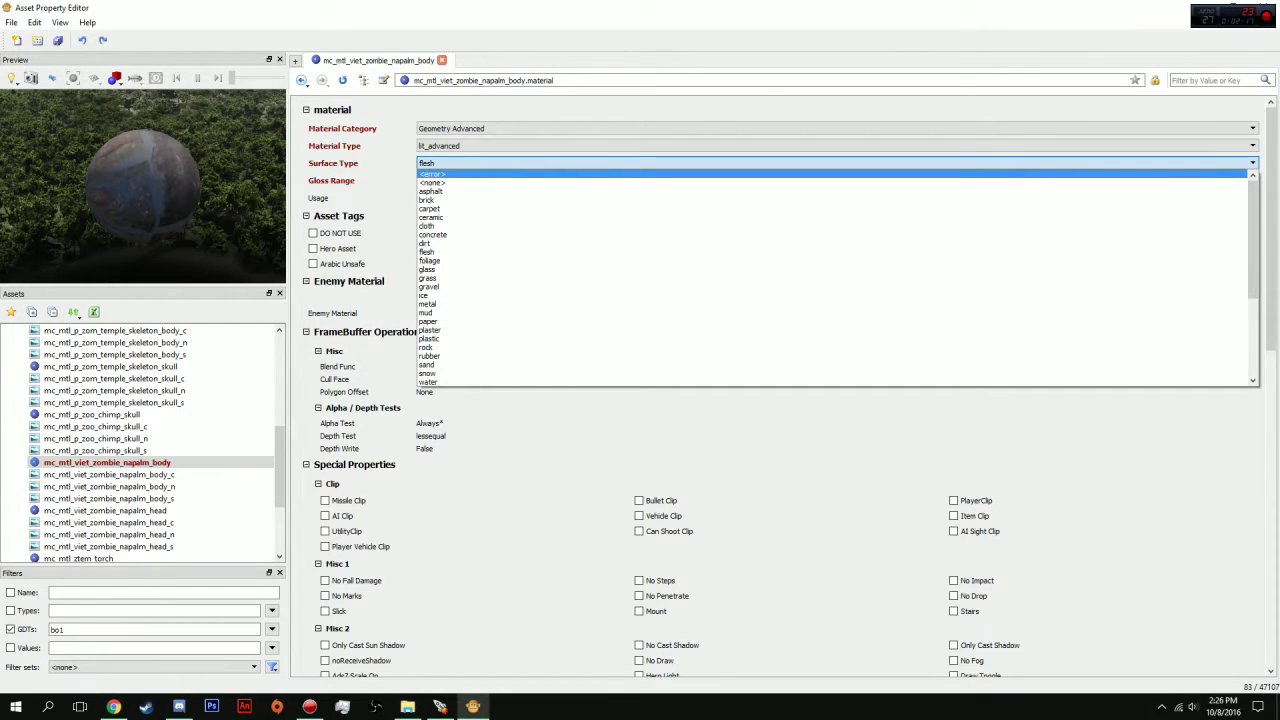
key(Down)
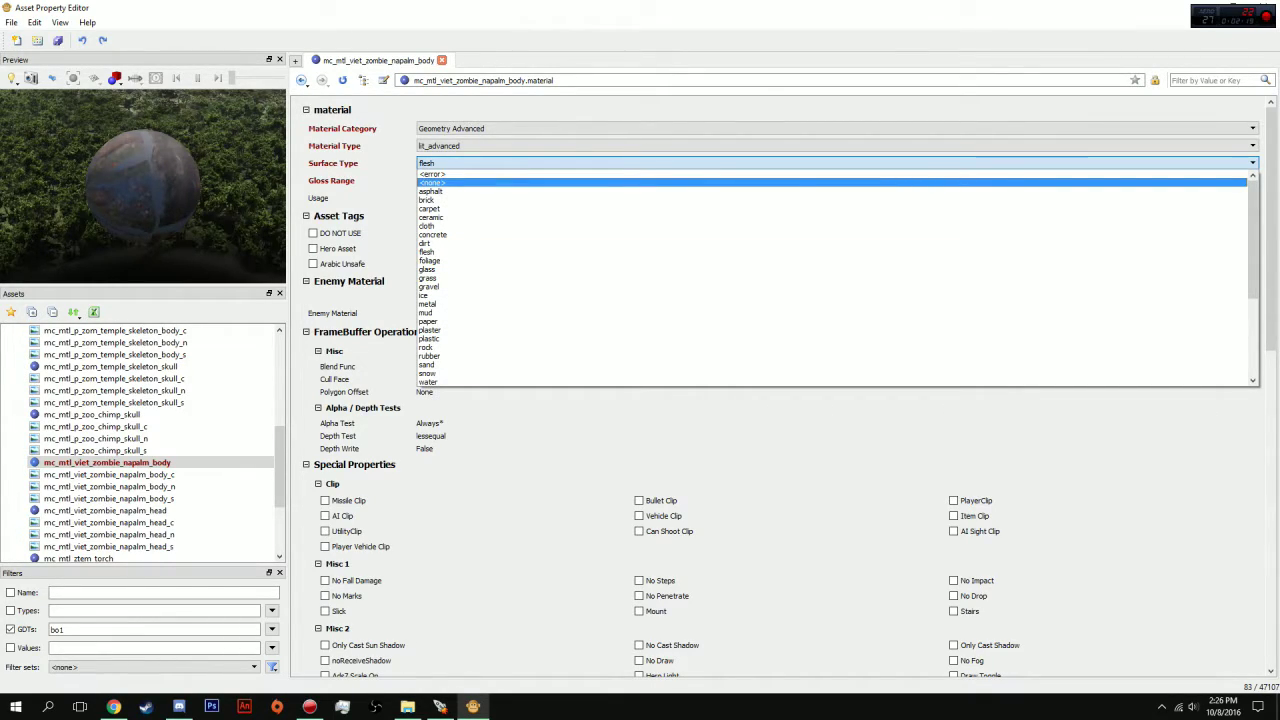
key(Down)
key(Down)
key(Down)
key(Down)
key(Down)
key(Down)
key(Down)
key(Down)
key(Down)
key(Up)
key(Return)
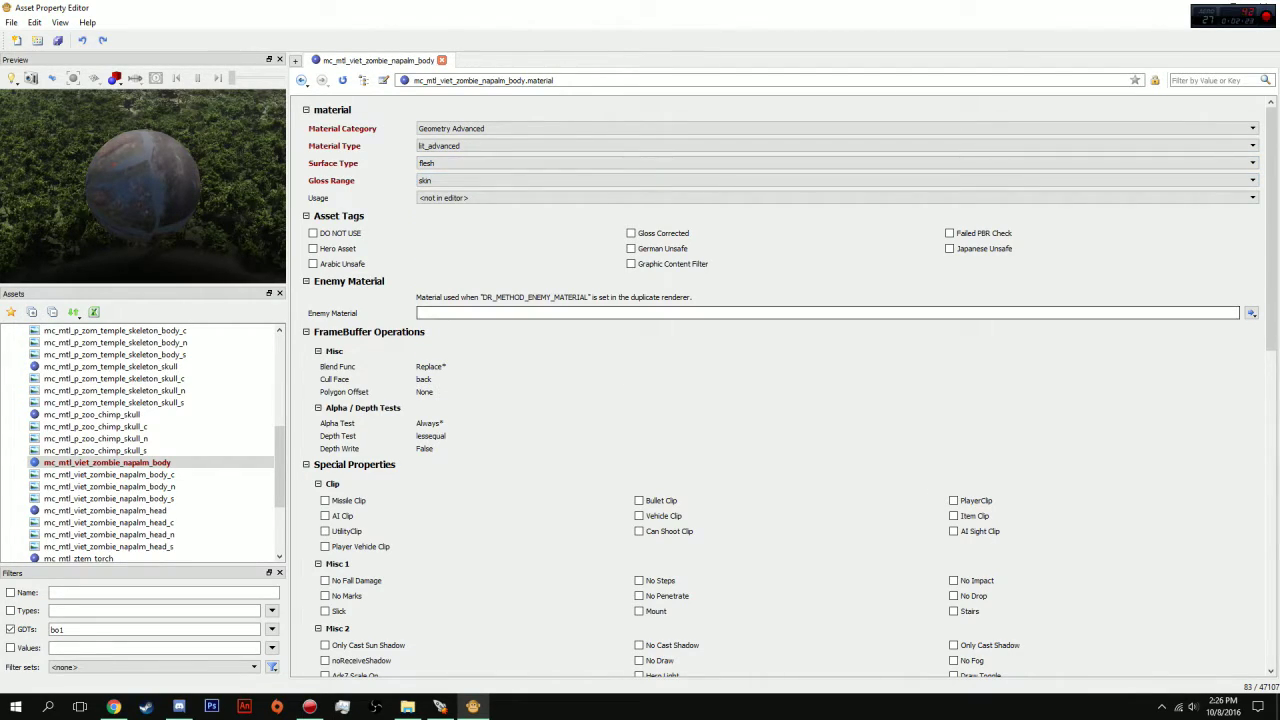
Check the napalm body material's texture map settings and save all asset changes
scroll(780, 386, down, 18)
scroll(789, 387, down, 1)
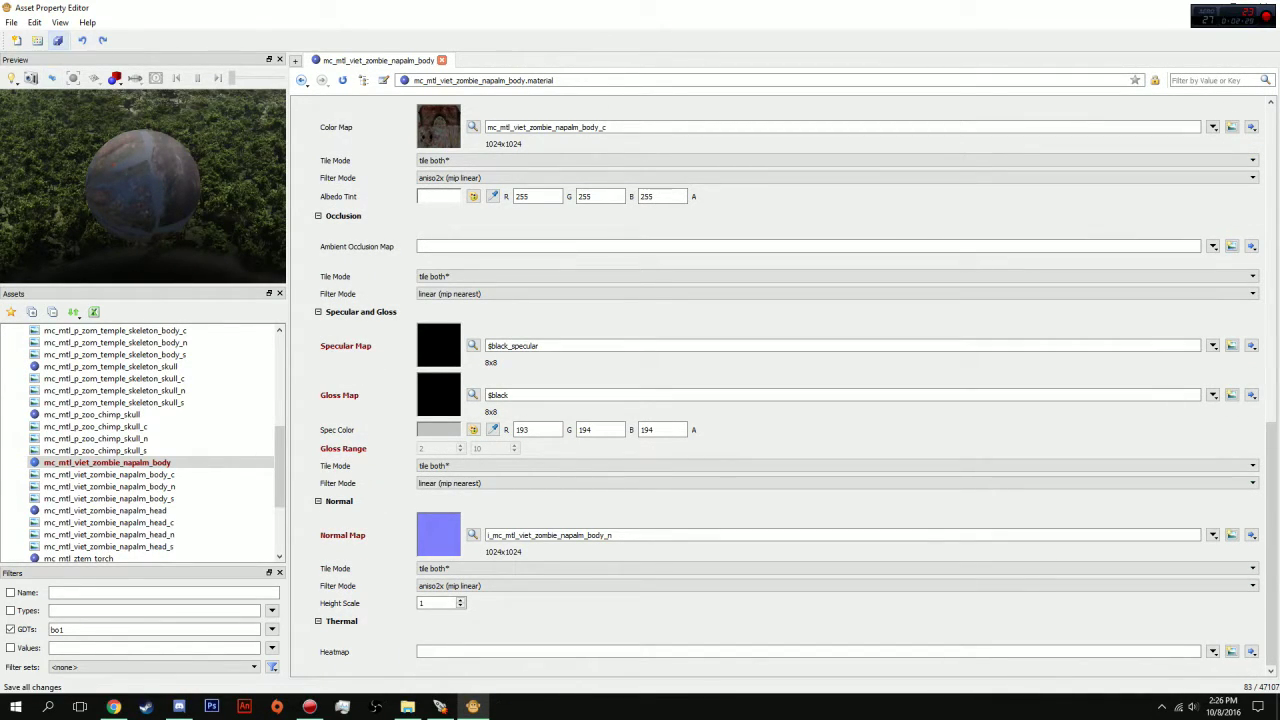
click(57, 40)
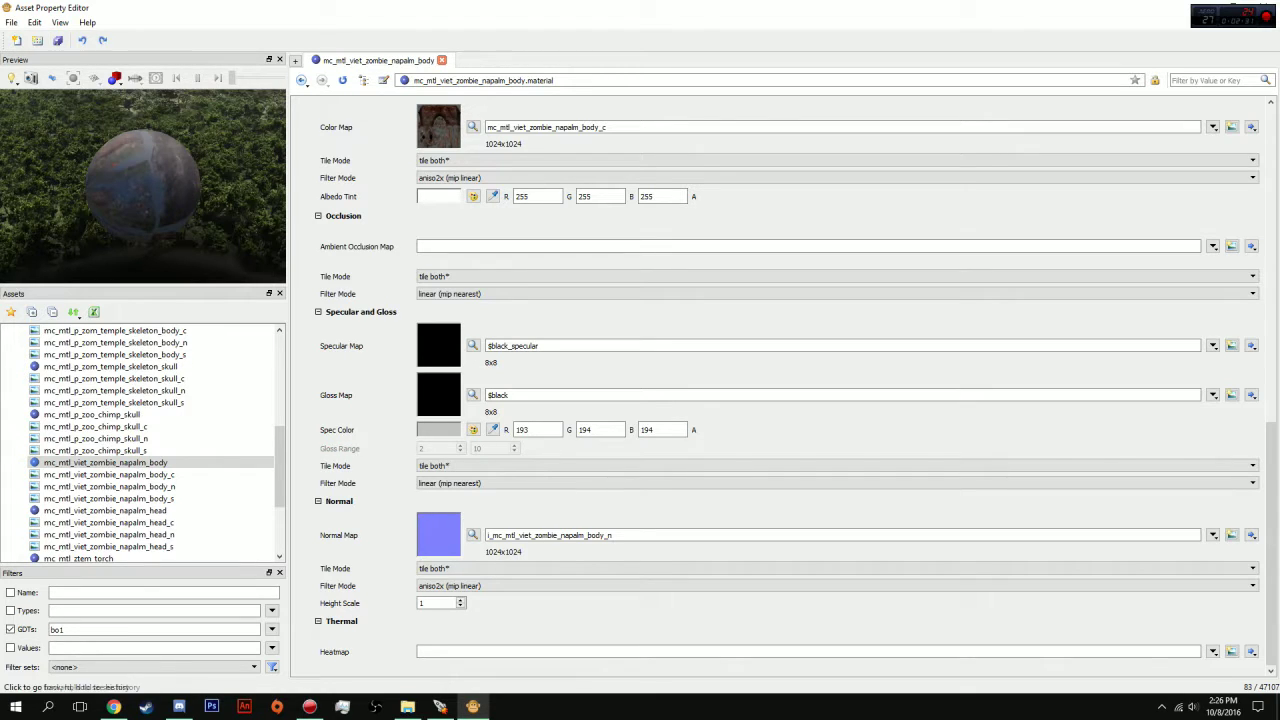
Switch to the Mod Tools Launcher and open the zm_erthrock map in Radiant
drag(264, 8, 495, 323)
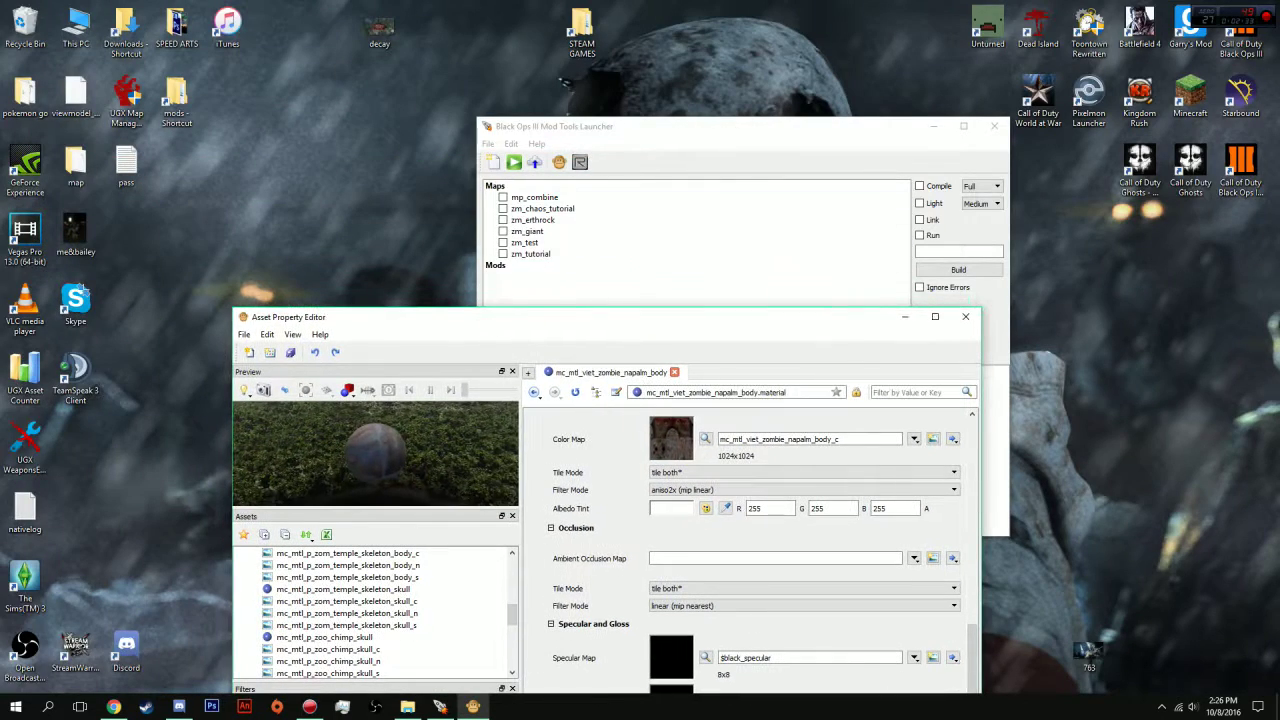
click(565, 285)
right_click(535, 220)
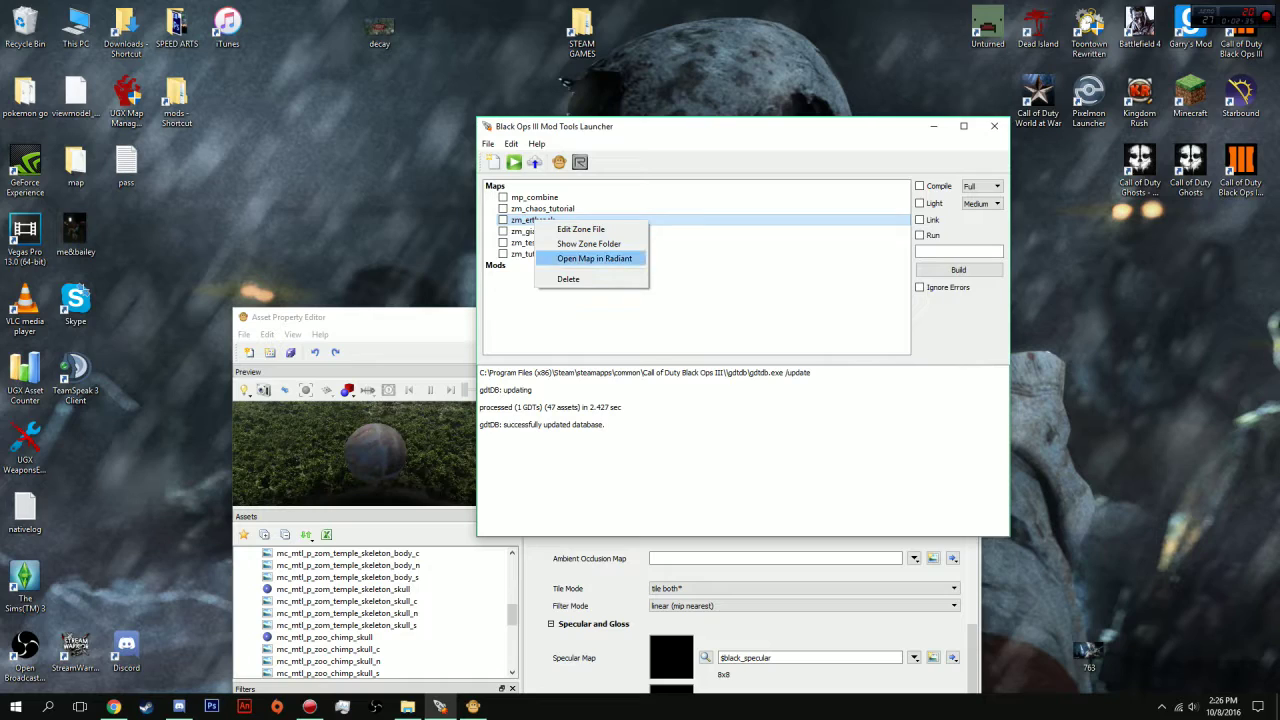
click(594, 258)
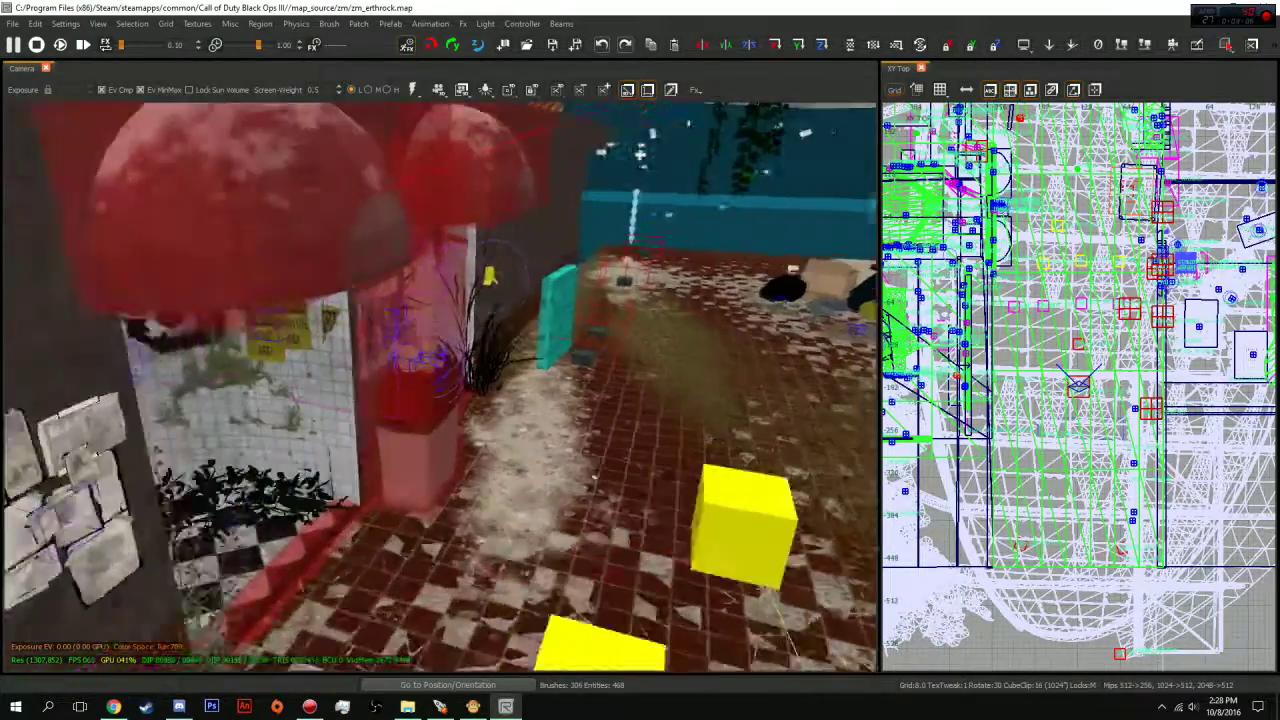
Bring up the model browser for the checkered-floor bathroom, listing all models and filtering them by "napalm"
right_drag(440, 386, 290, 376)
key(w)
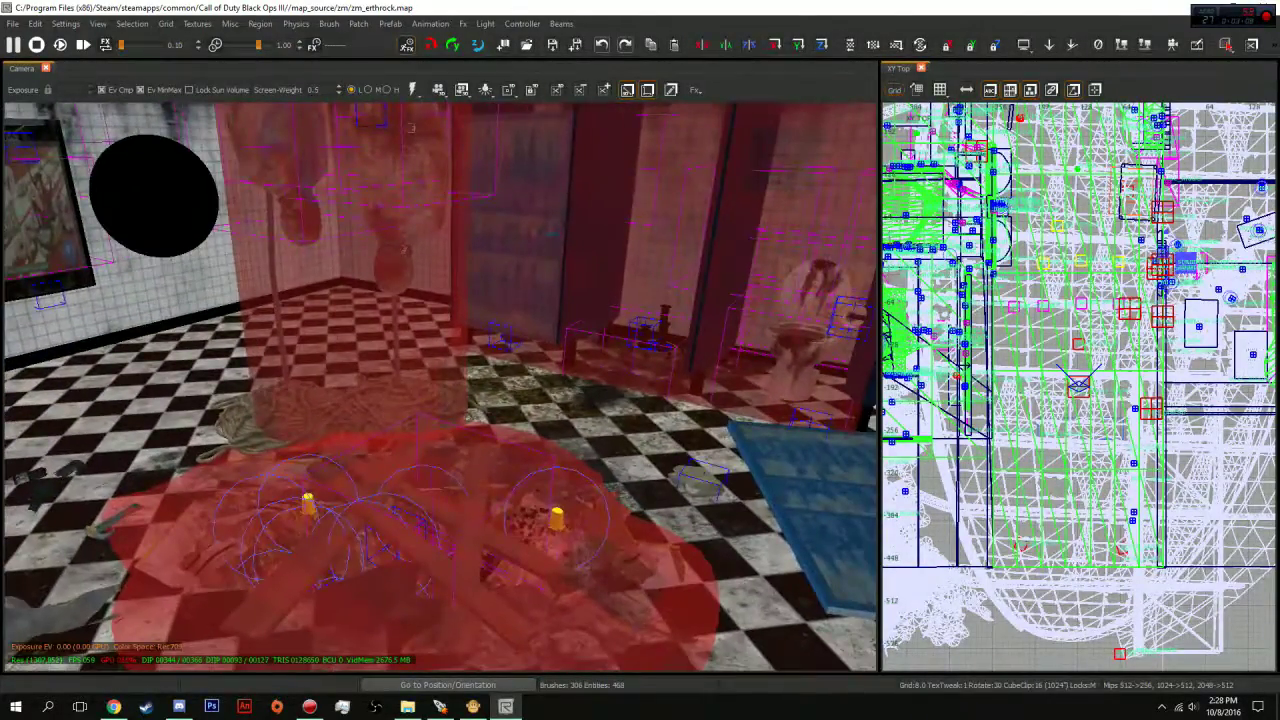
key(Up)
key(Up)
key(m)
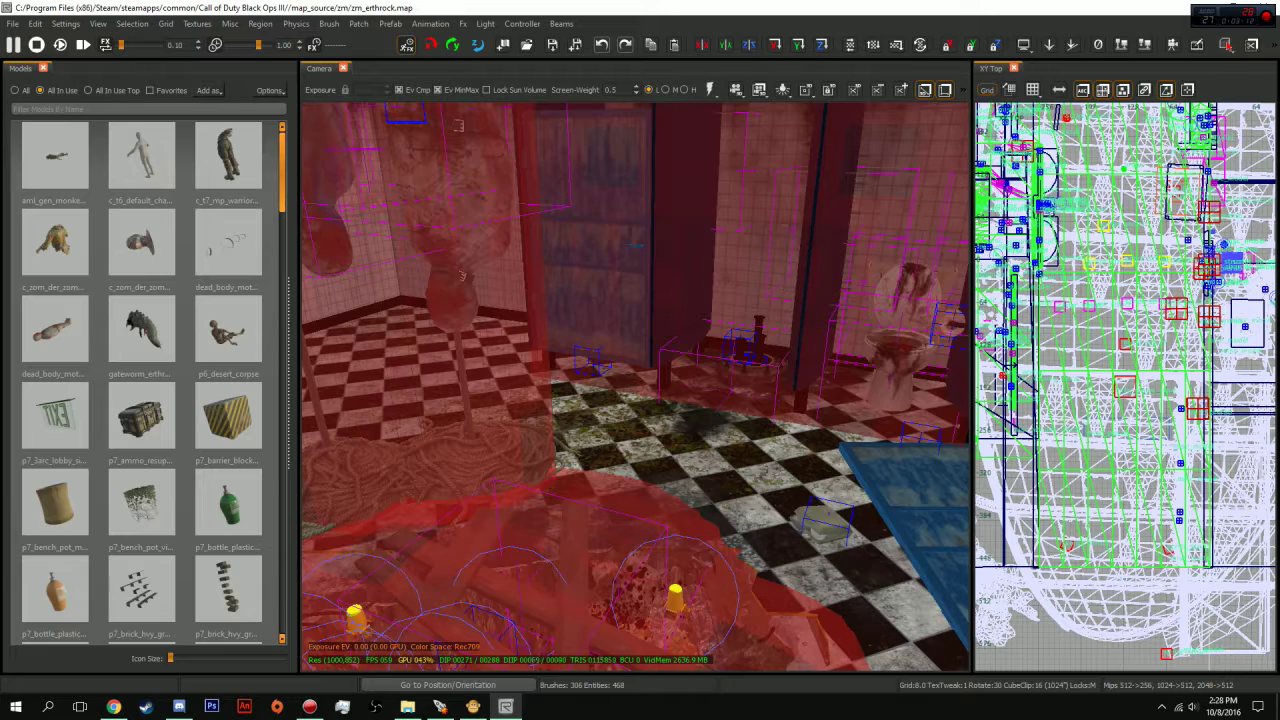
click(16, 90)
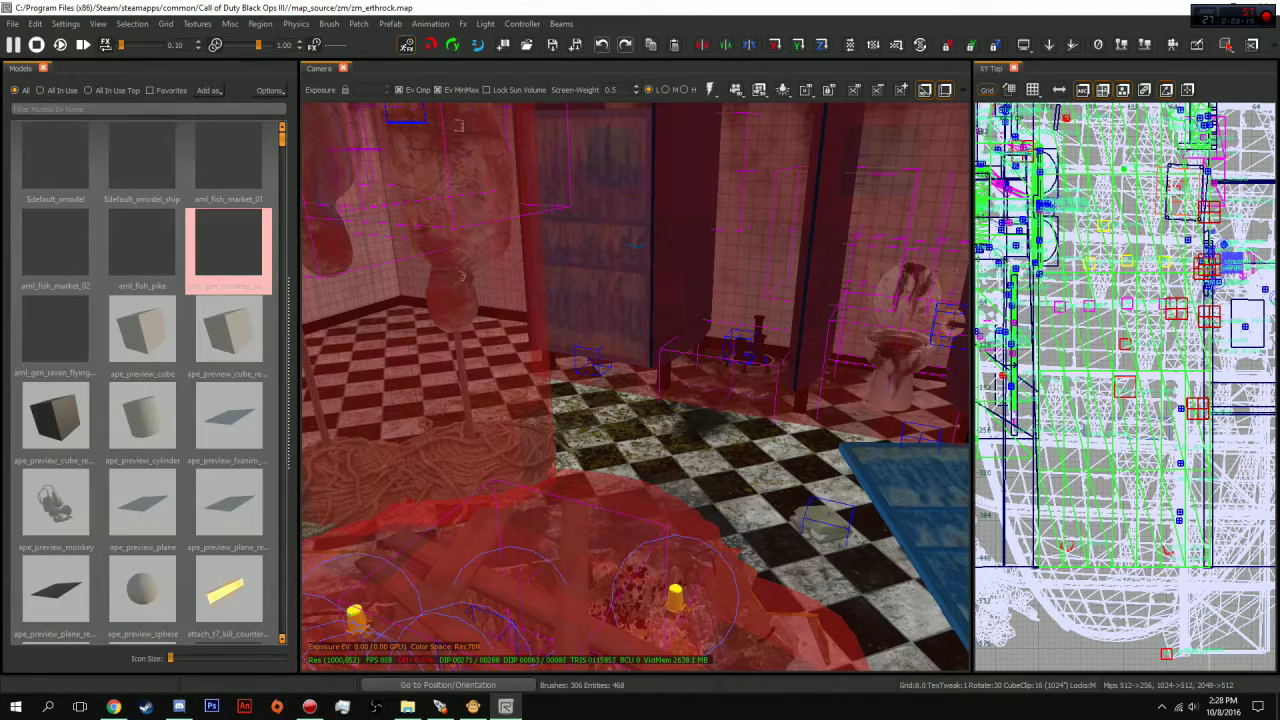
text(napa)
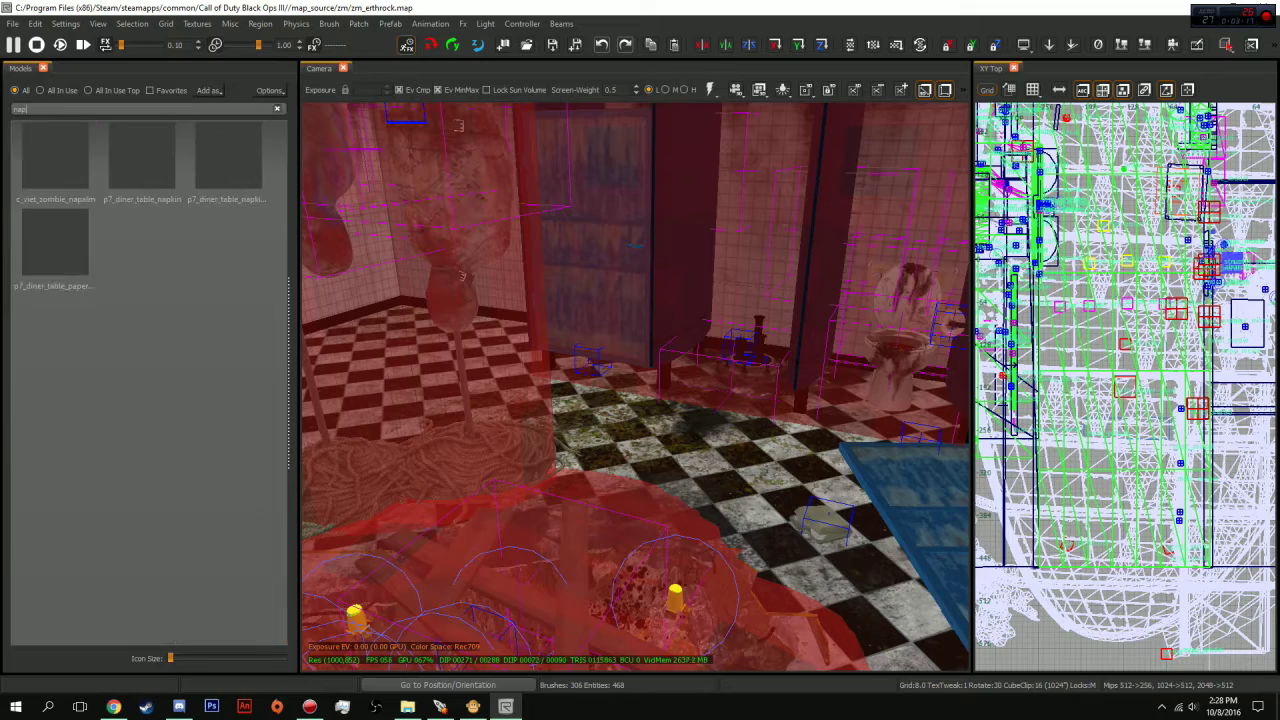
text(lm)
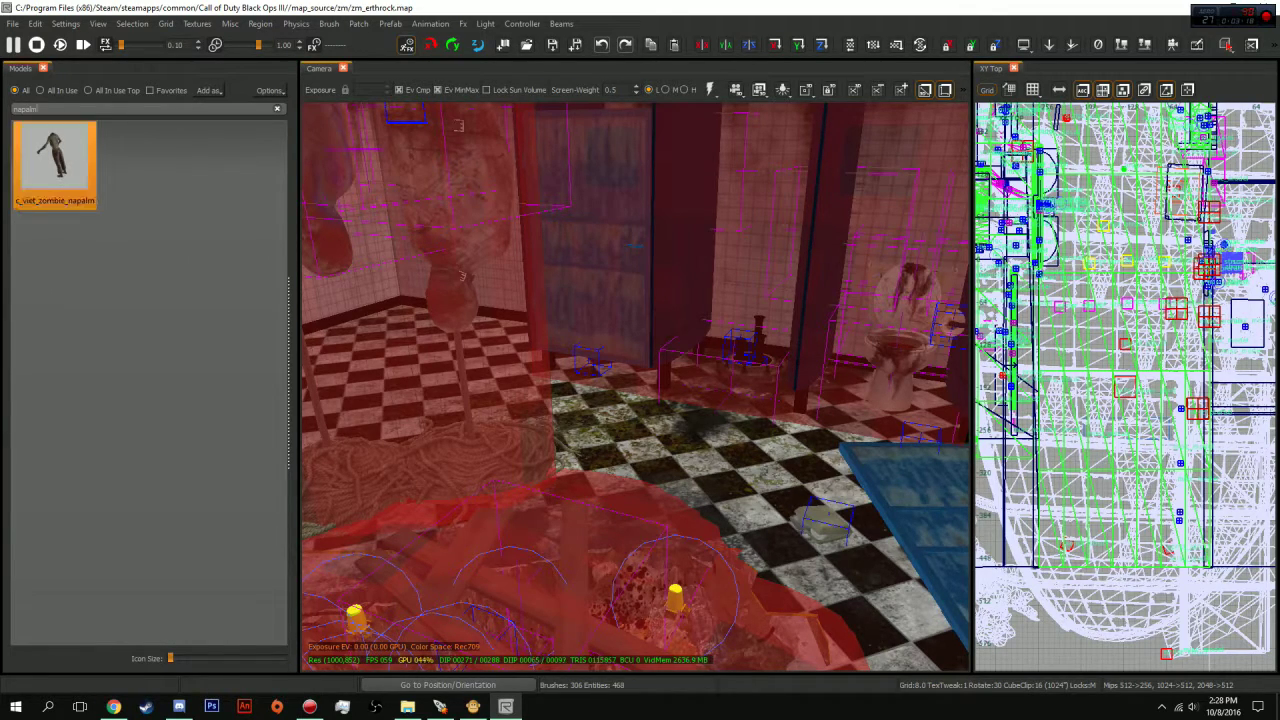
Place the c_viet_zombie_napalm model on the checkered bathroom floor behind the fire pit
click(54, 164)
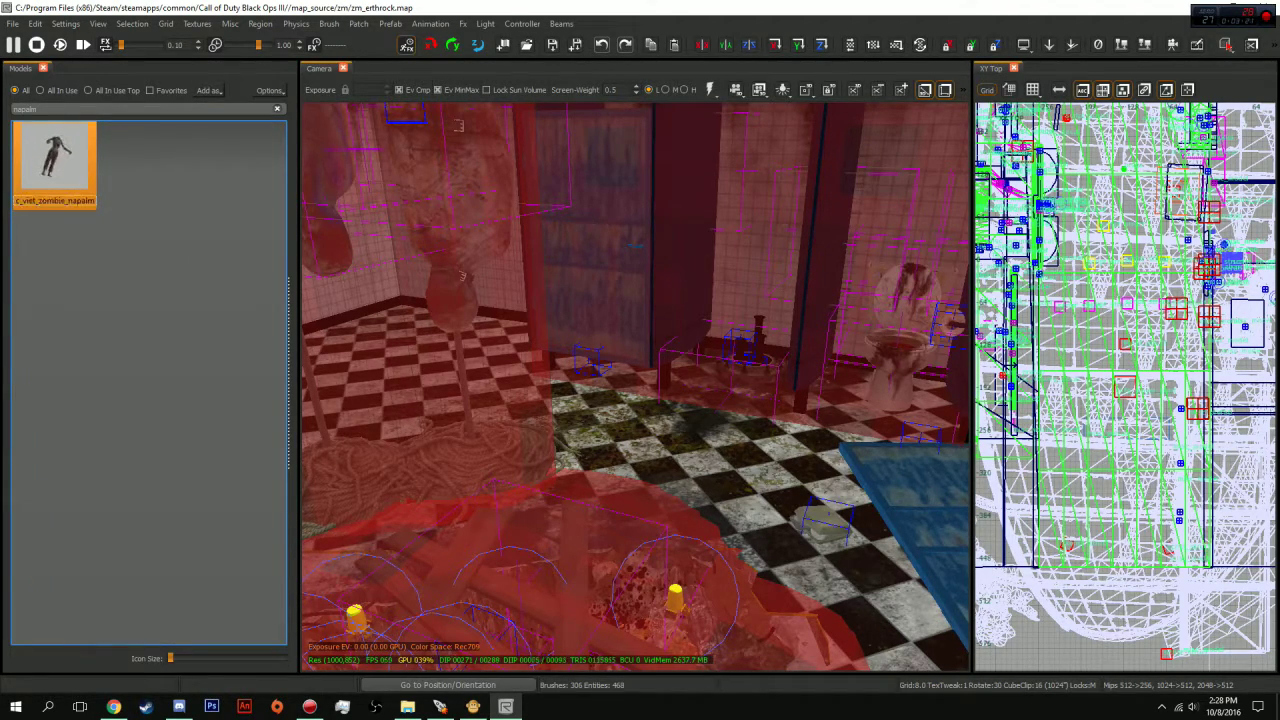
drag(54, 164, 622, 488)
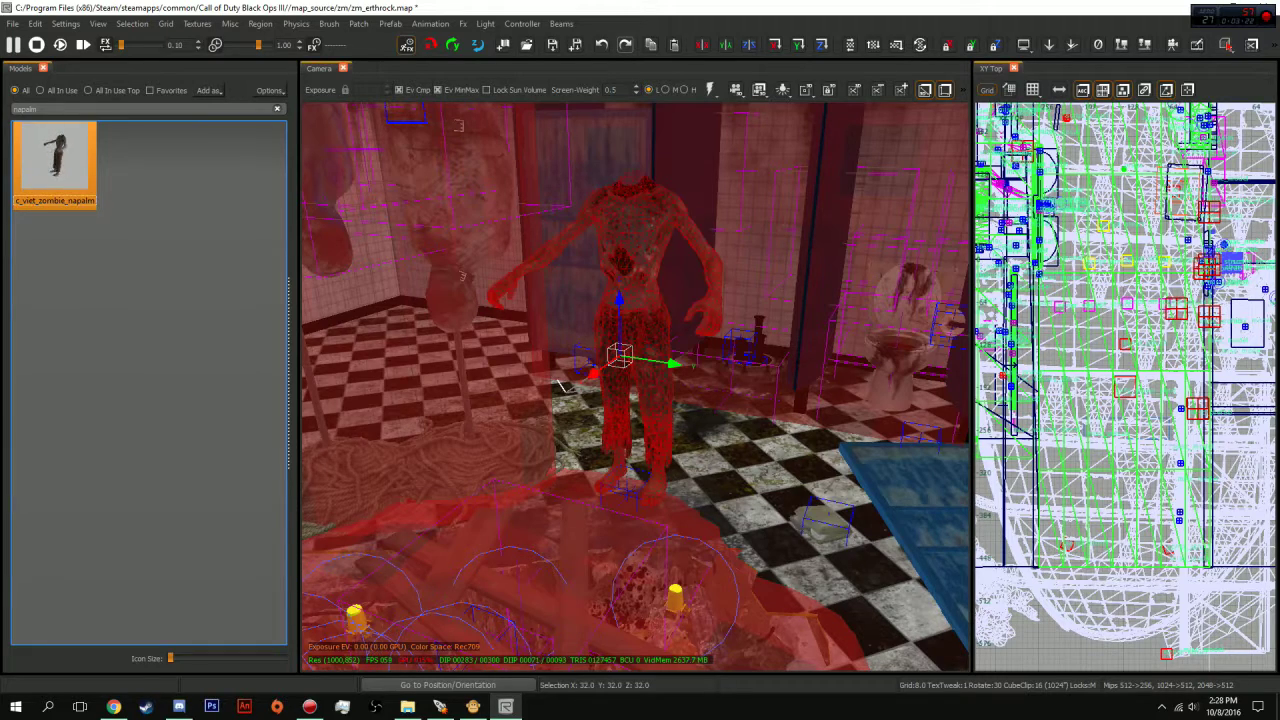
right_drag(622, 488, 630, 480)
key(w)
scroll(1100, 308, down, 8)
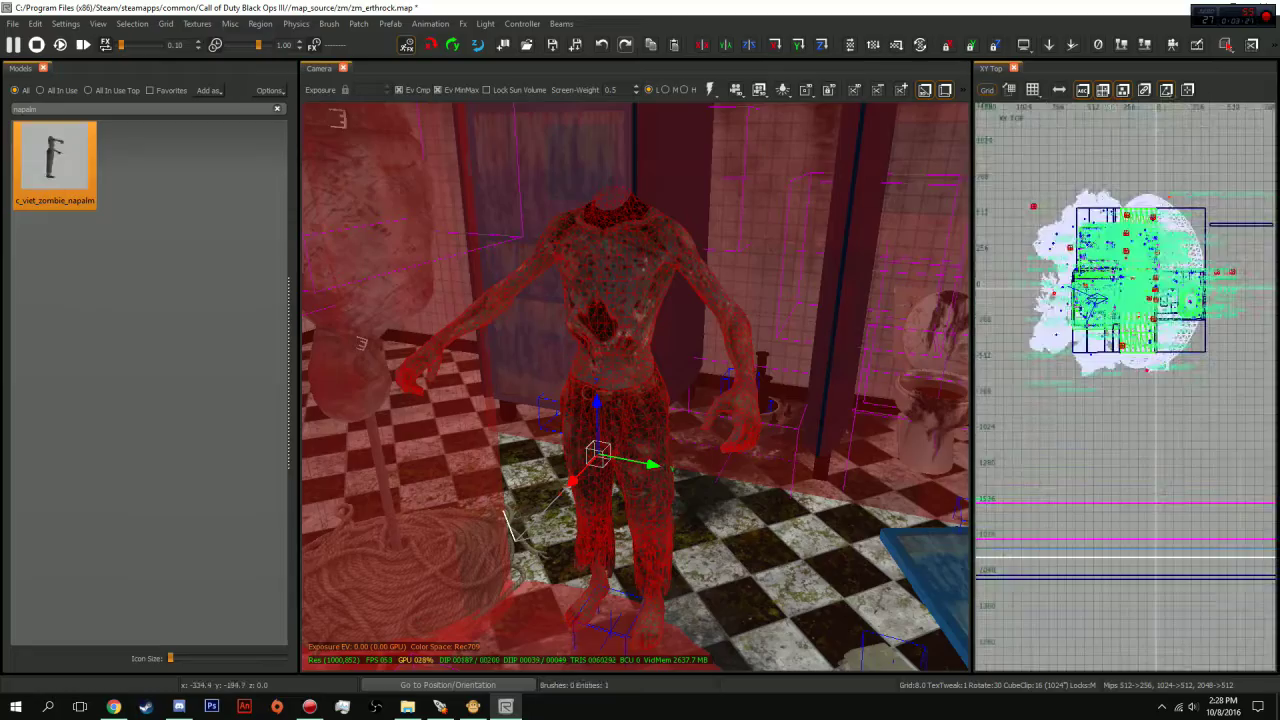
Move the placed zombie model along the Y axis, away from the hanging cocoons, and deselect it
right_drag(1105, 353, 1235, 524)
scroll(1116, 374, up, 7)
scroll(1098, 292, up, 2)
right_drag(1099, 283, 1186, 377)
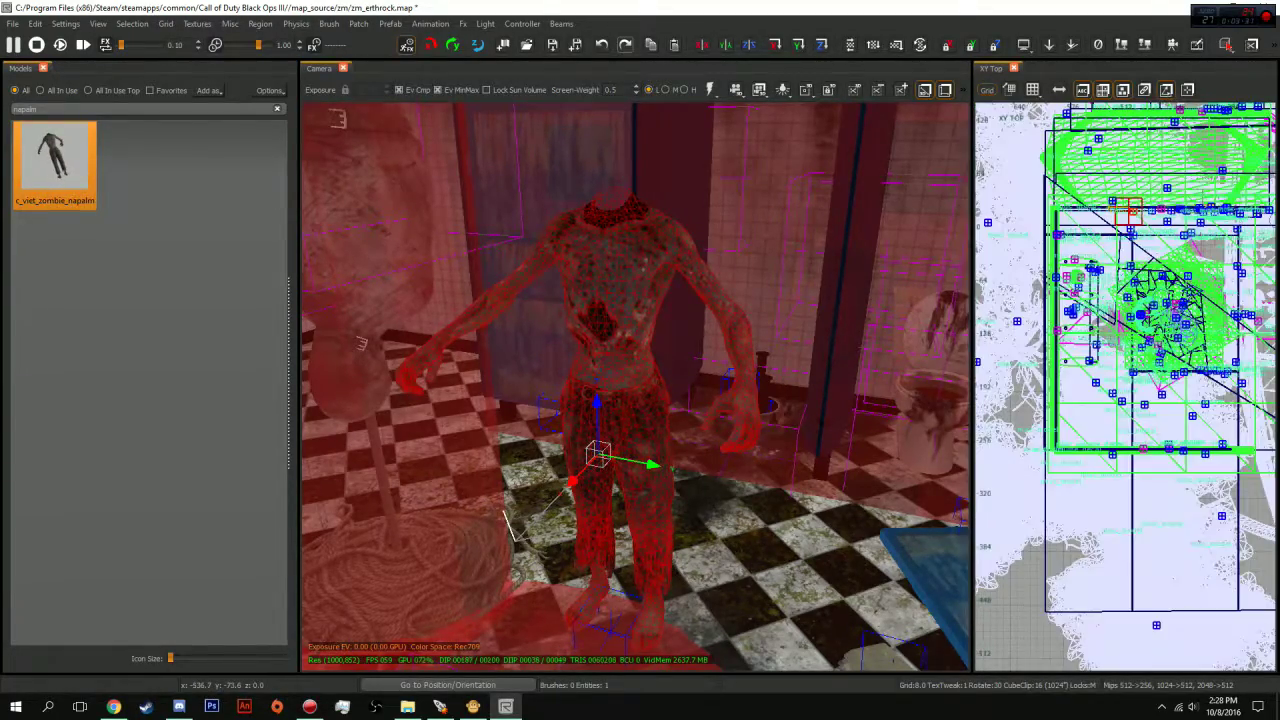
scroll(1099, 285, up, 2)
right_drag(1106, 279, 1057, 325)
drag(598, 455, 767, 458)
key(Escape)
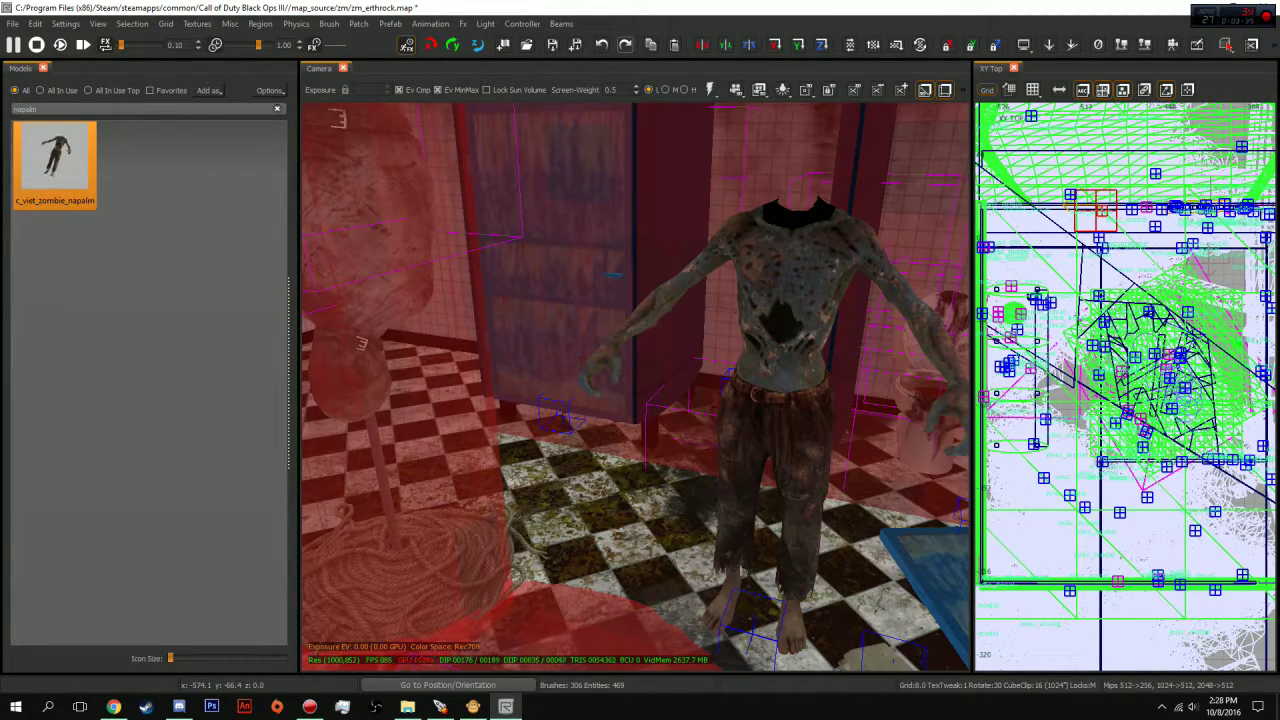
Close the model browser, then select the placed napalm zombie and open the Pose Manipulator for it
key(m)
right_drag(440, 386, 438, 330)
shift+click(500, 320)
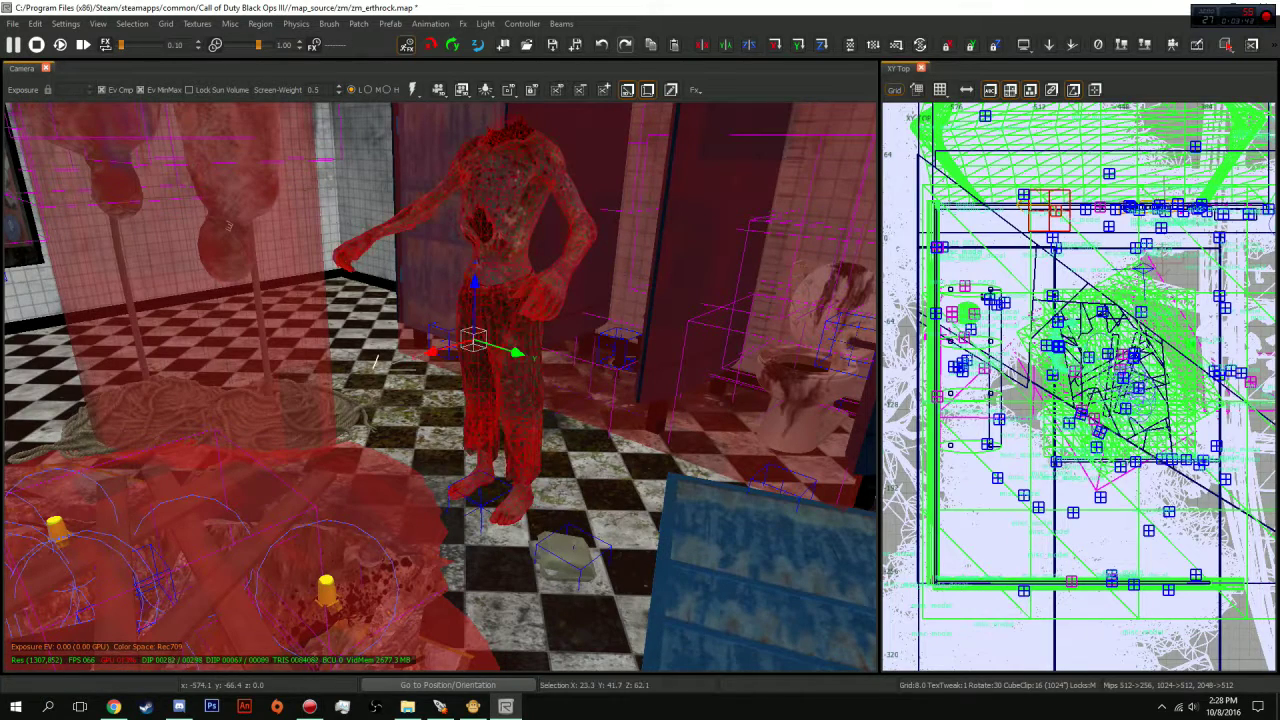
right_click(588, 20)
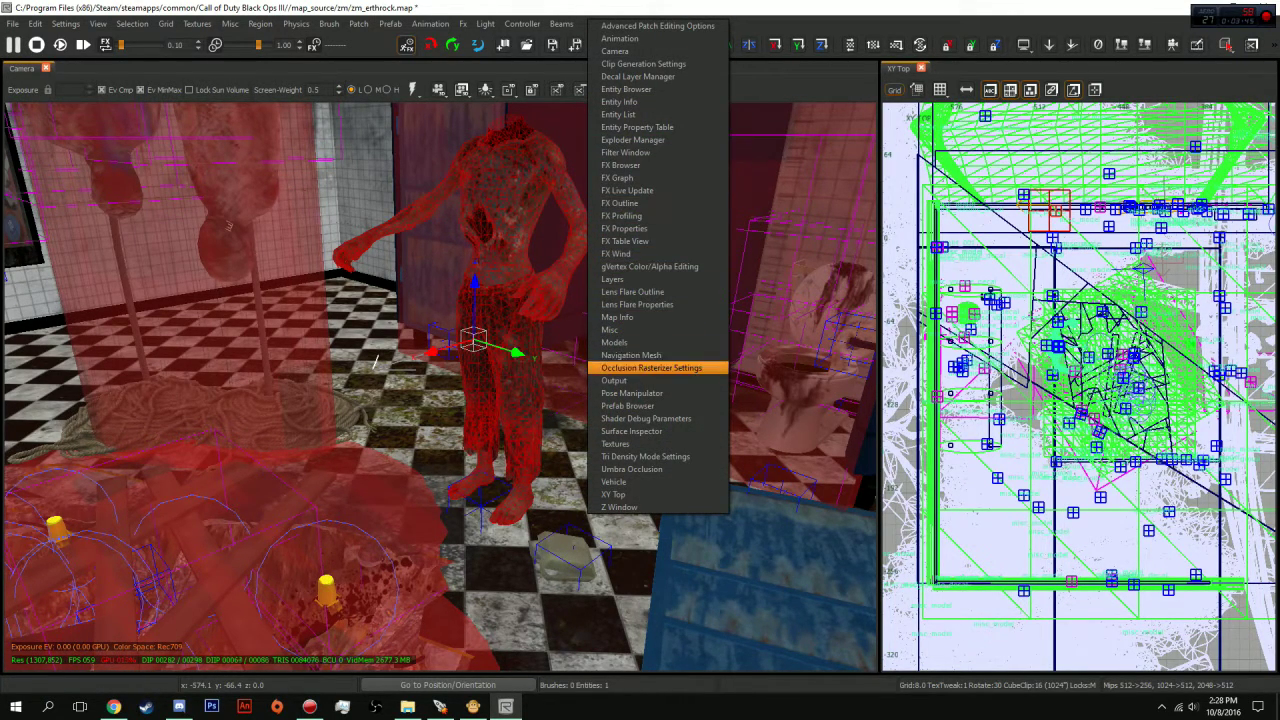
key(Up)
key(Return)
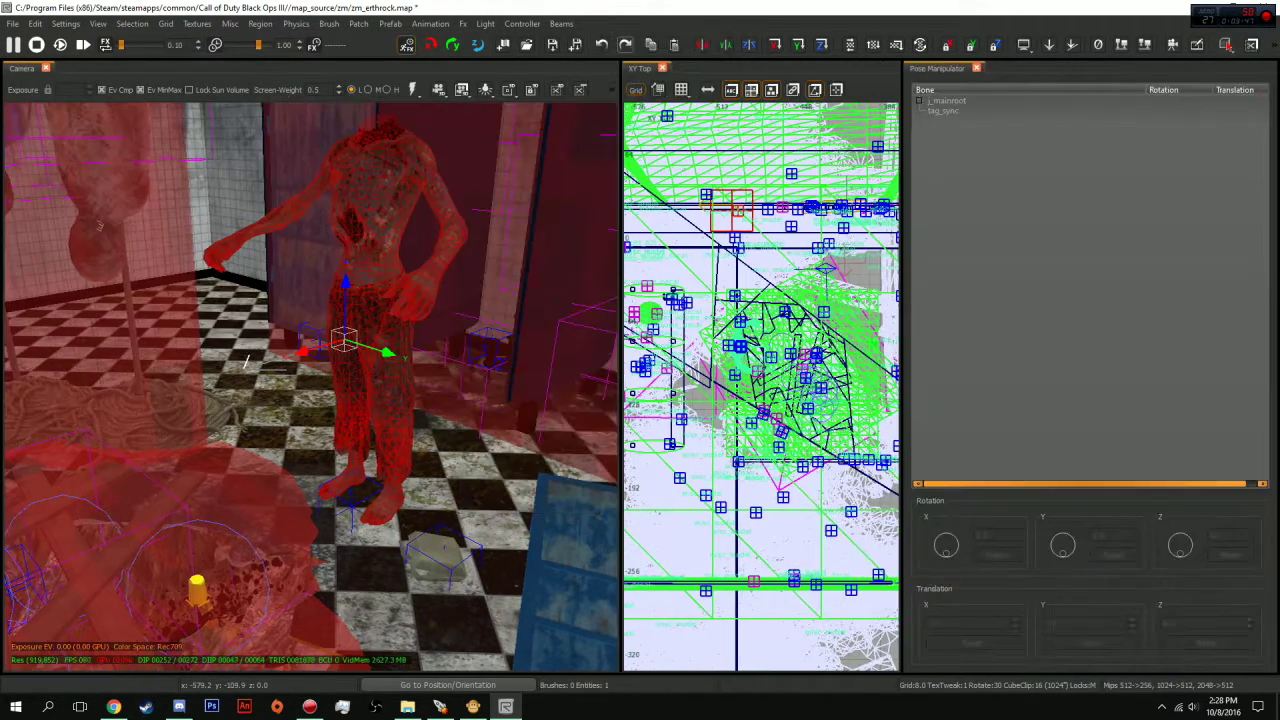
Pose the zombie's left leg by rotating the j_hip_le bone to X 314.8 and Y 311.4
click(919, 101)
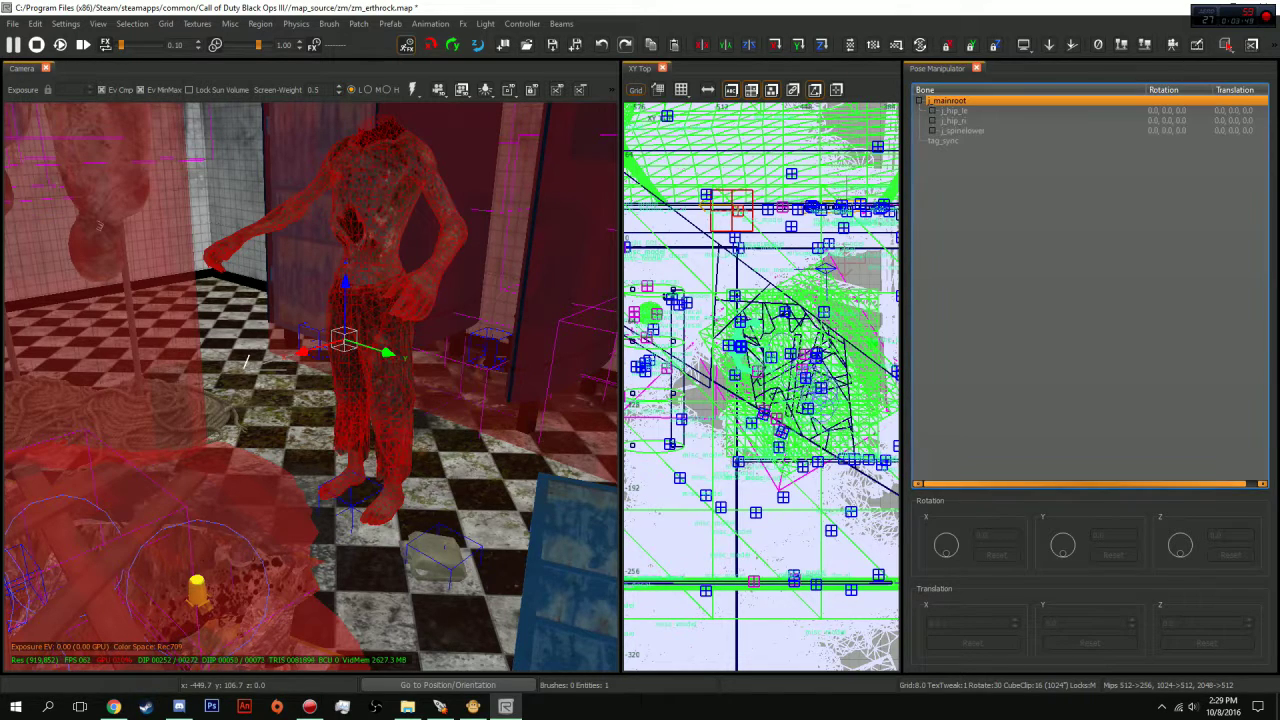
click(954, 111)
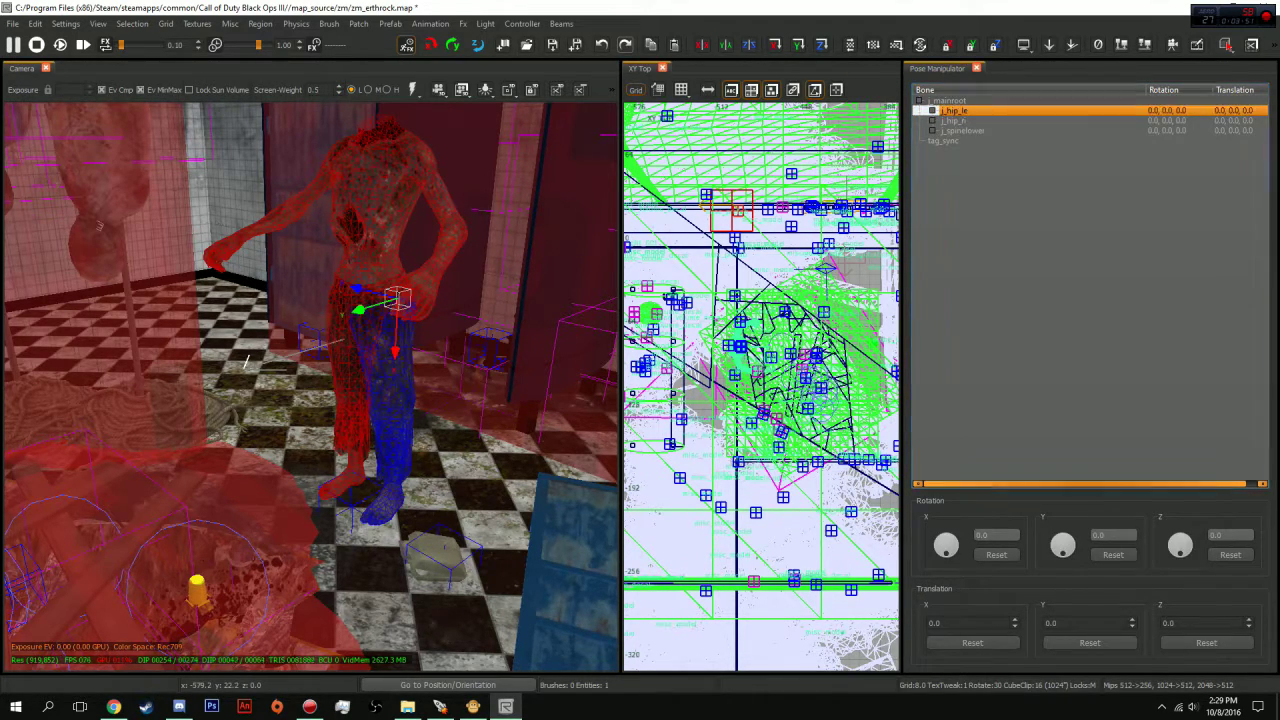
right_drag(400, 290, 430, 270)
drag(946, 553, 955, 554)
mouse_move(1065, 553)
mouse_down()
mouse_move(1073, 544)
mouse_move(1050, 562)
mouse_up()
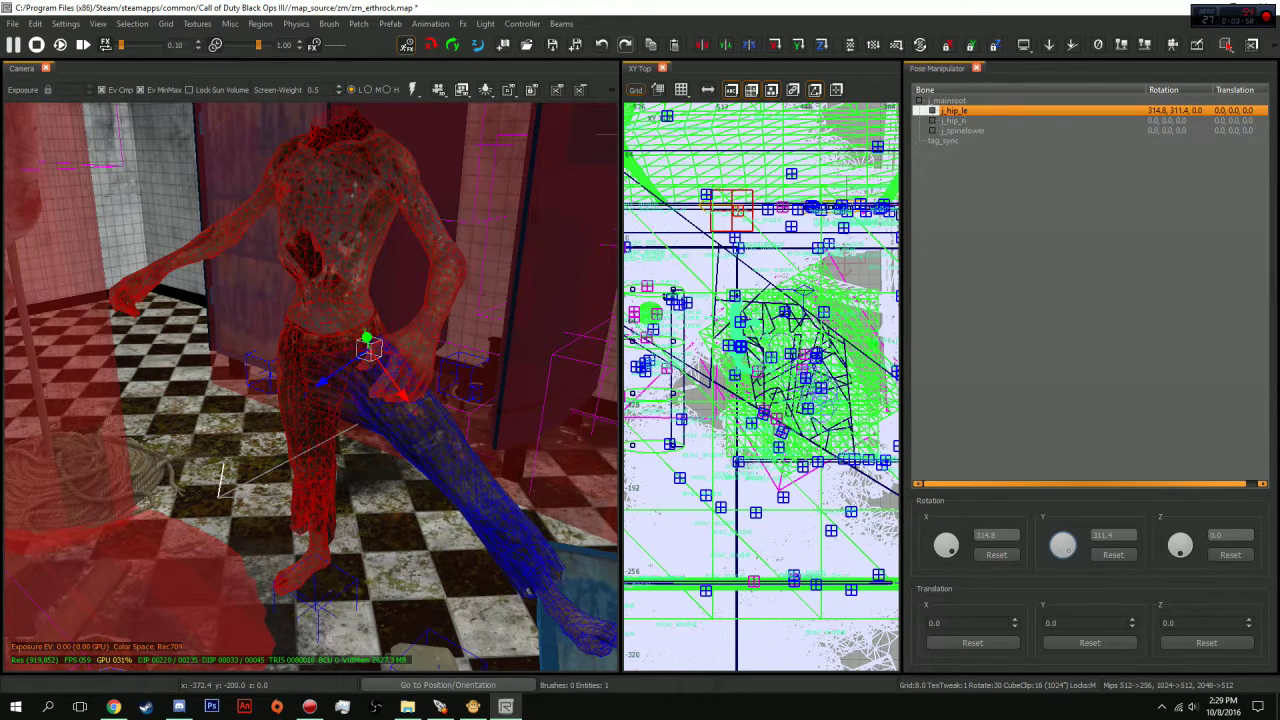
Undo the left leg posing, reset the j_hip_le bone's X and Y rotations, and close the Pose Manipulator
key(ctrl+z)
key(ctrl+z)
key(ctrl+z)
key(ctrl+z)
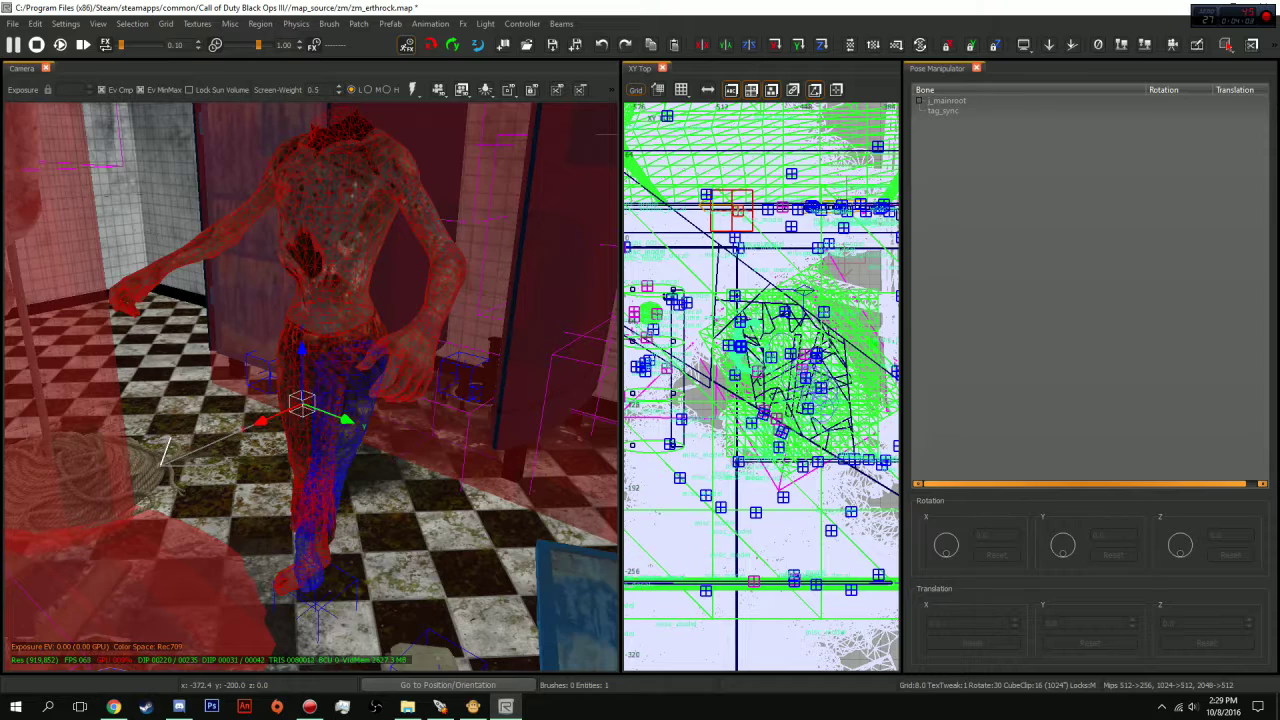
click(946, 101)
click(919, 101)
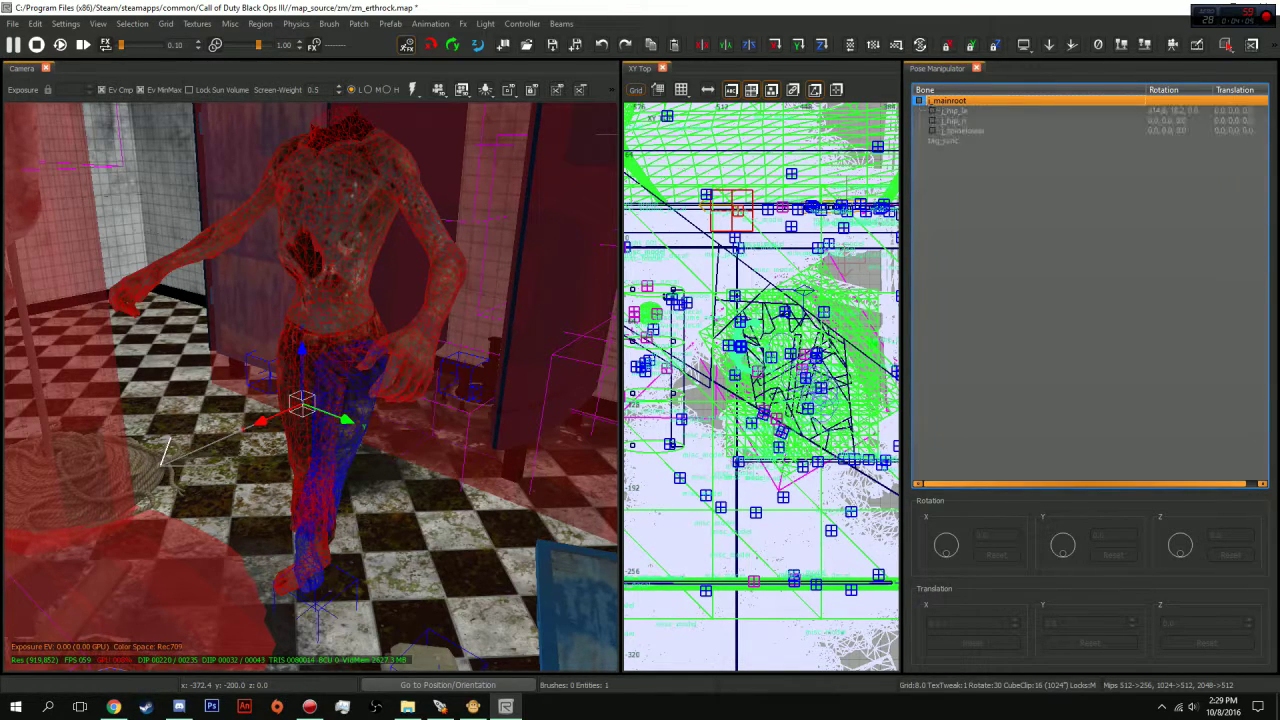
click(996, 554)
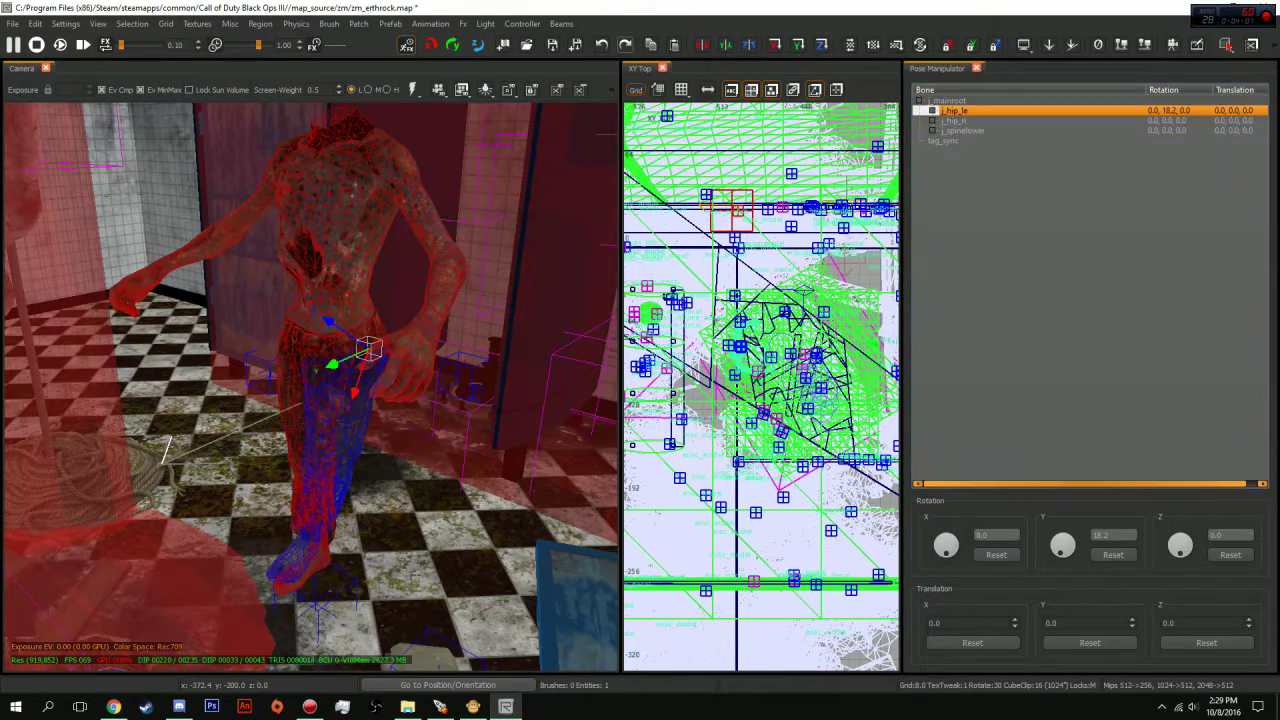
click(1113, 554)
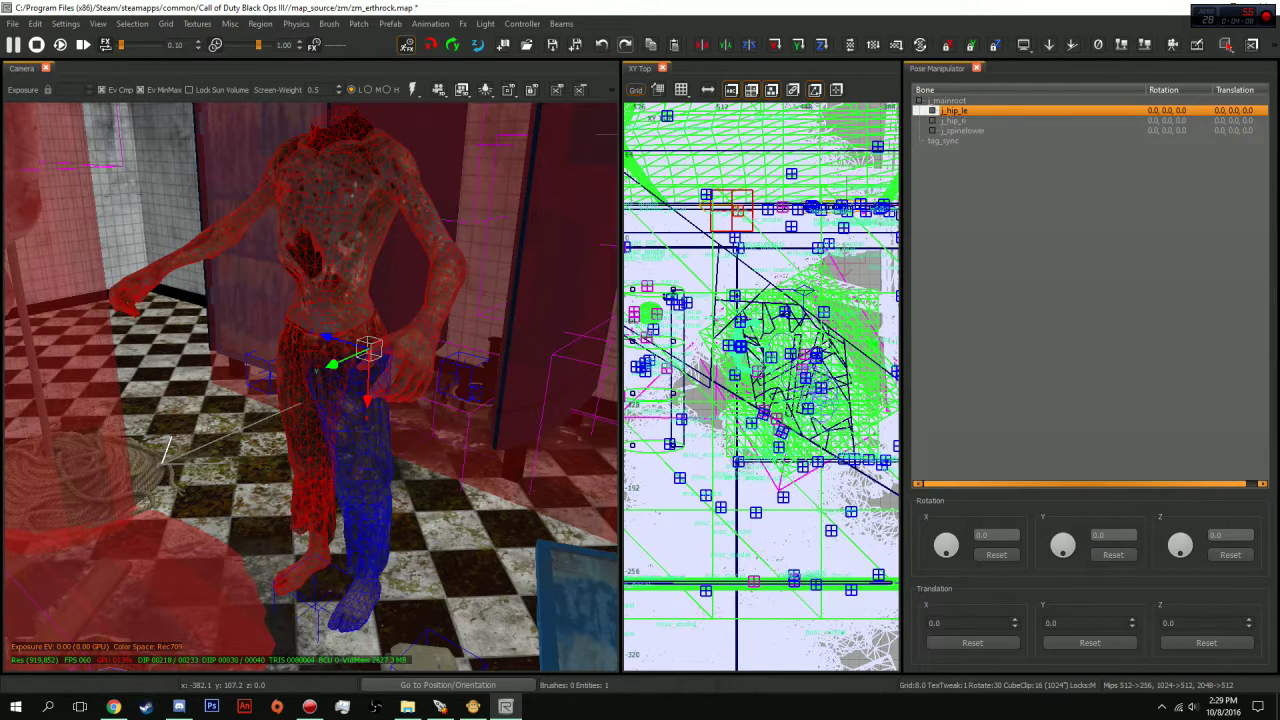
click(976, 68)
key(Escape)
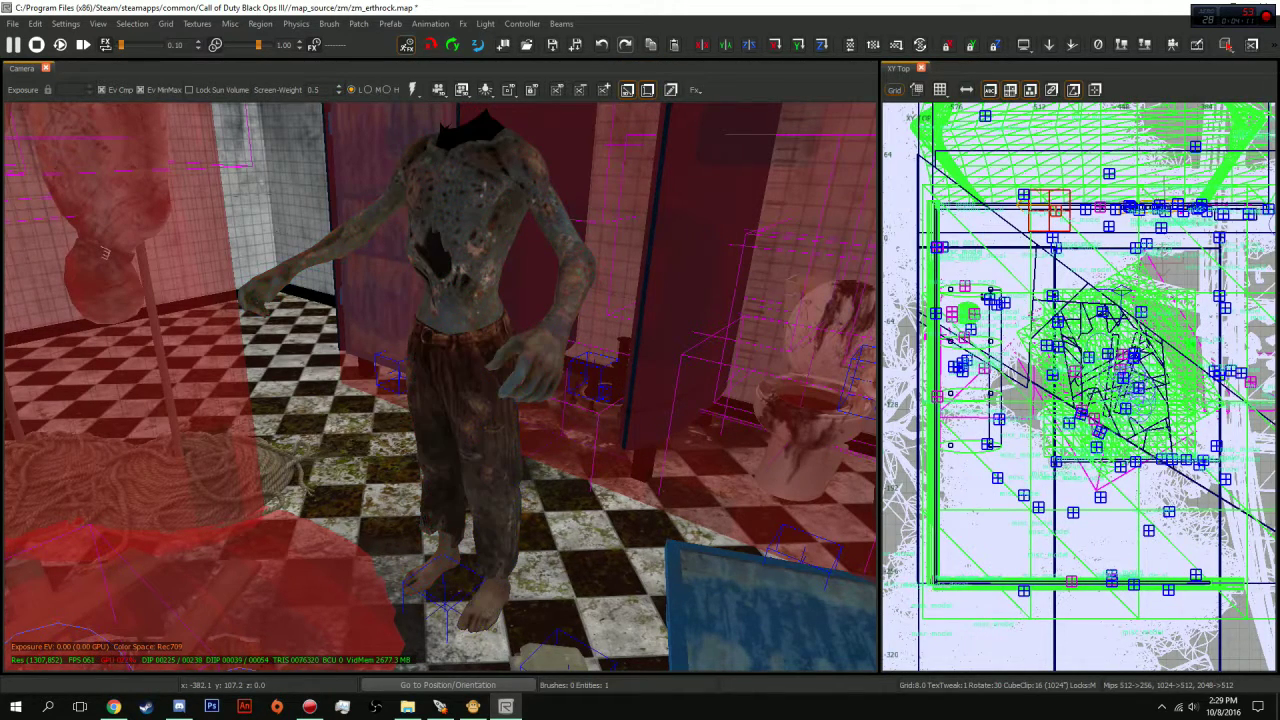
Turn on the map lighting and the in-game view, and inspect the lit zombie from the front
key(F8)
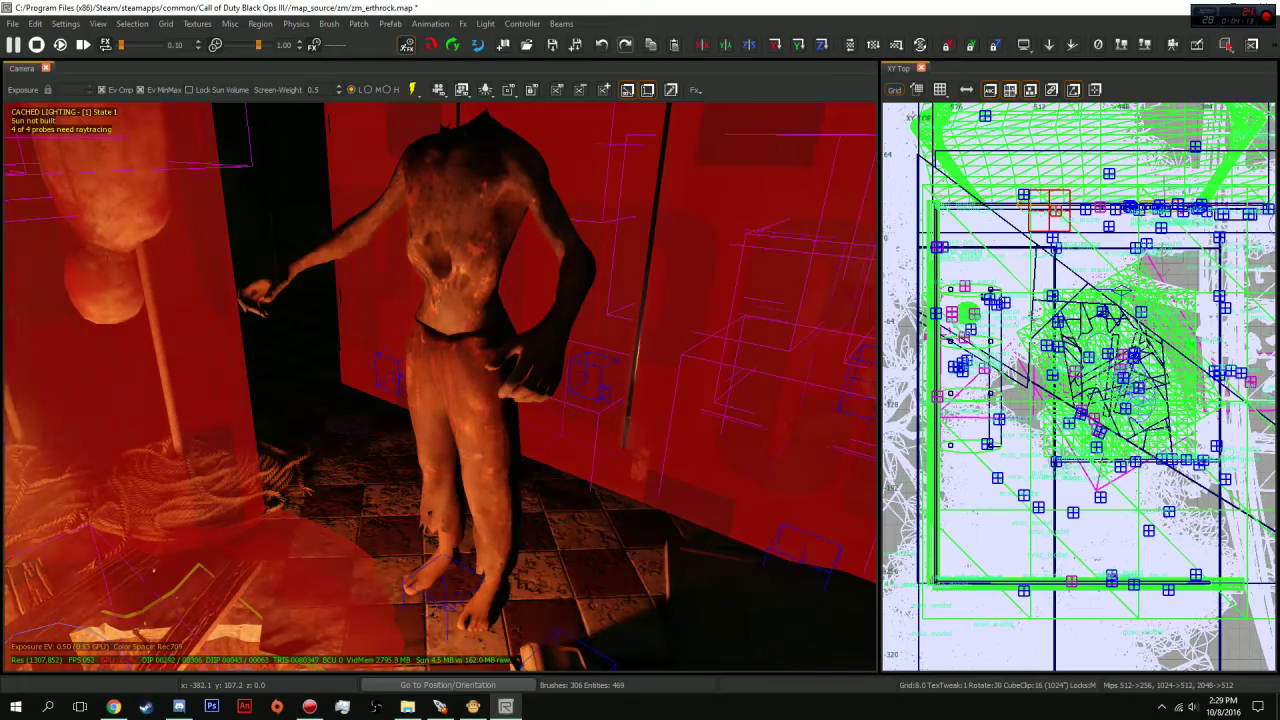
key(g)
right_drag(440, 386, 715, 425)
key(Up)
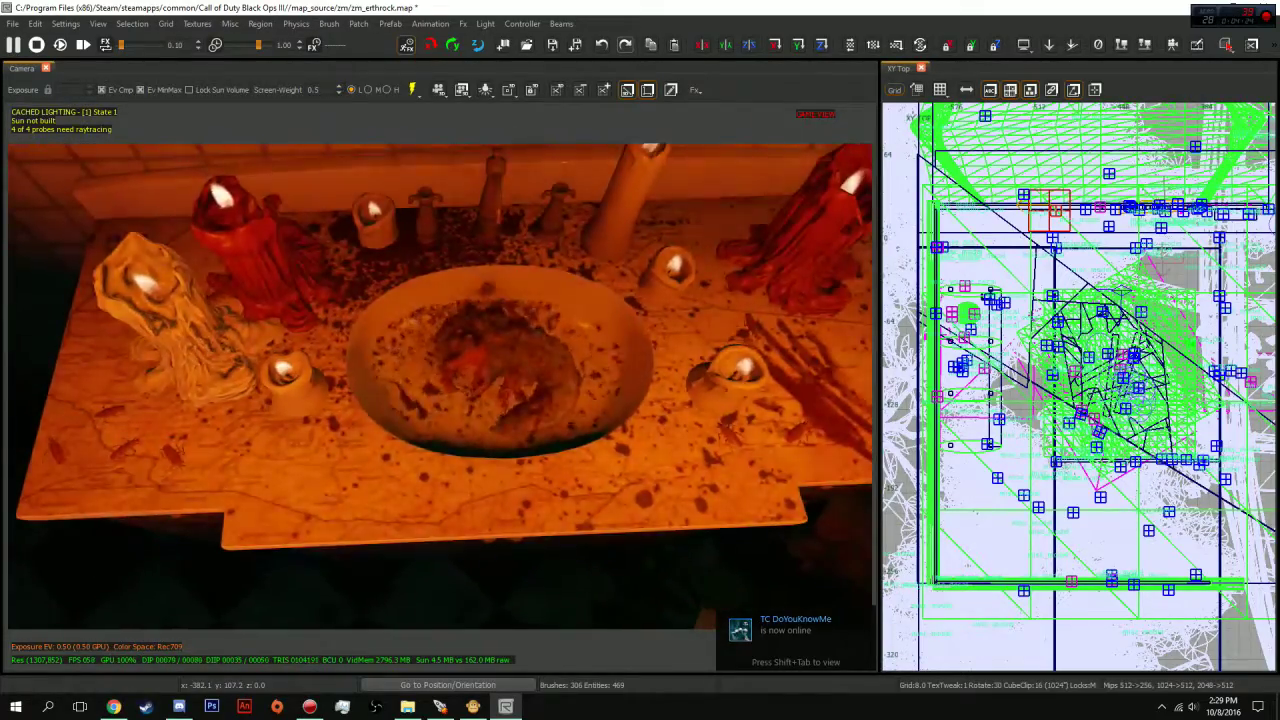
right_drag(440, 386, 770, 395)
key(Up)
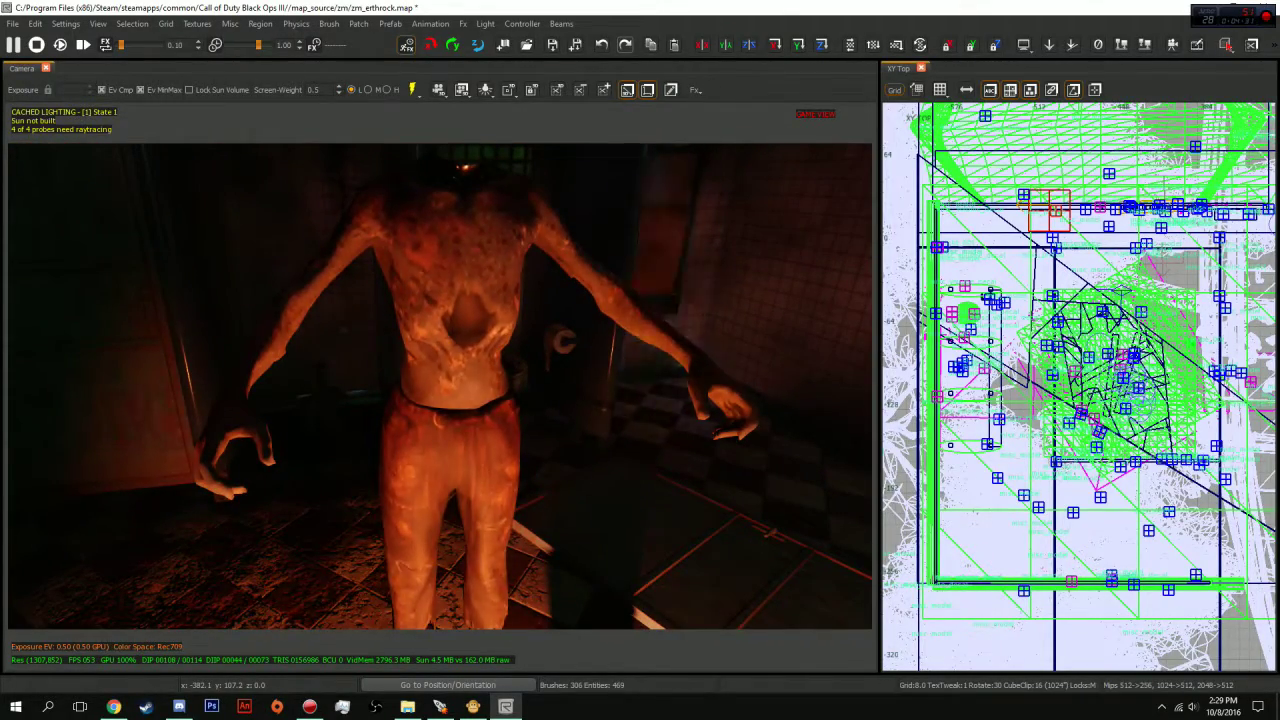
Select the napalm zombie and move it closer to the edge of the fire pit
shift+click(452, 375)
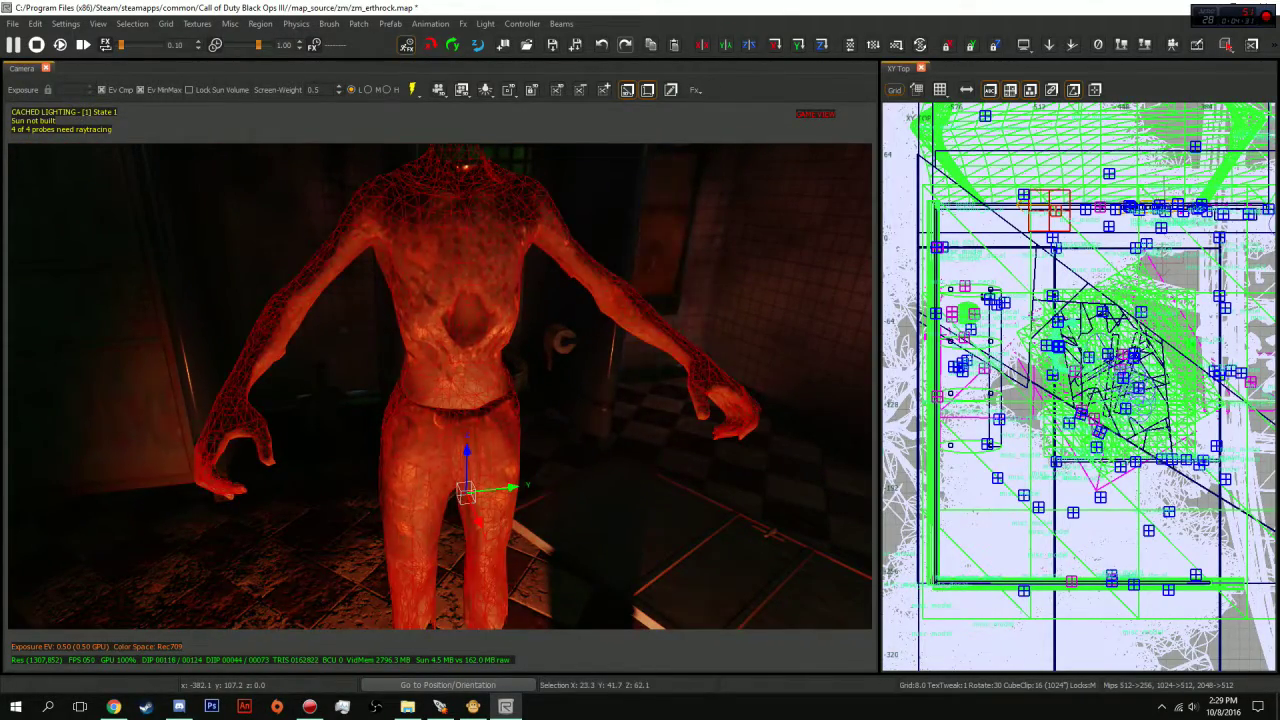
key(Up)
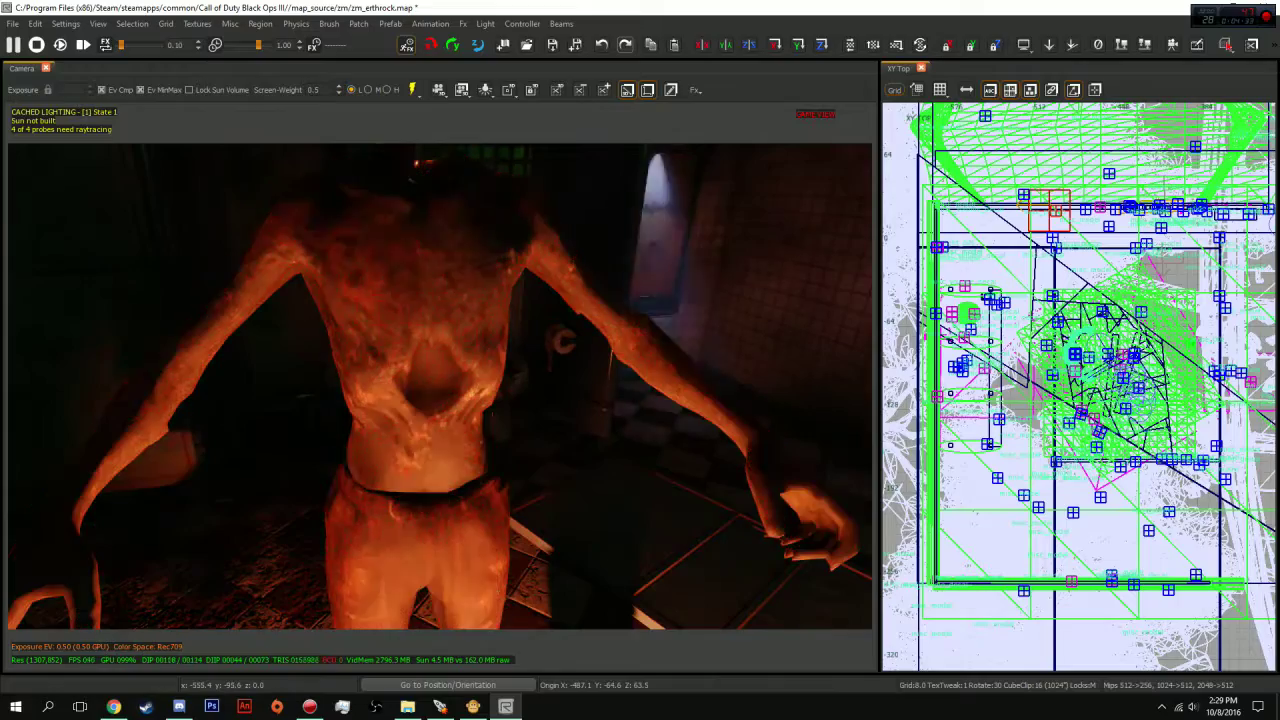
key(Up)
Examine the lit zombie beside the fire pit from close up and from across the room
key(Down)
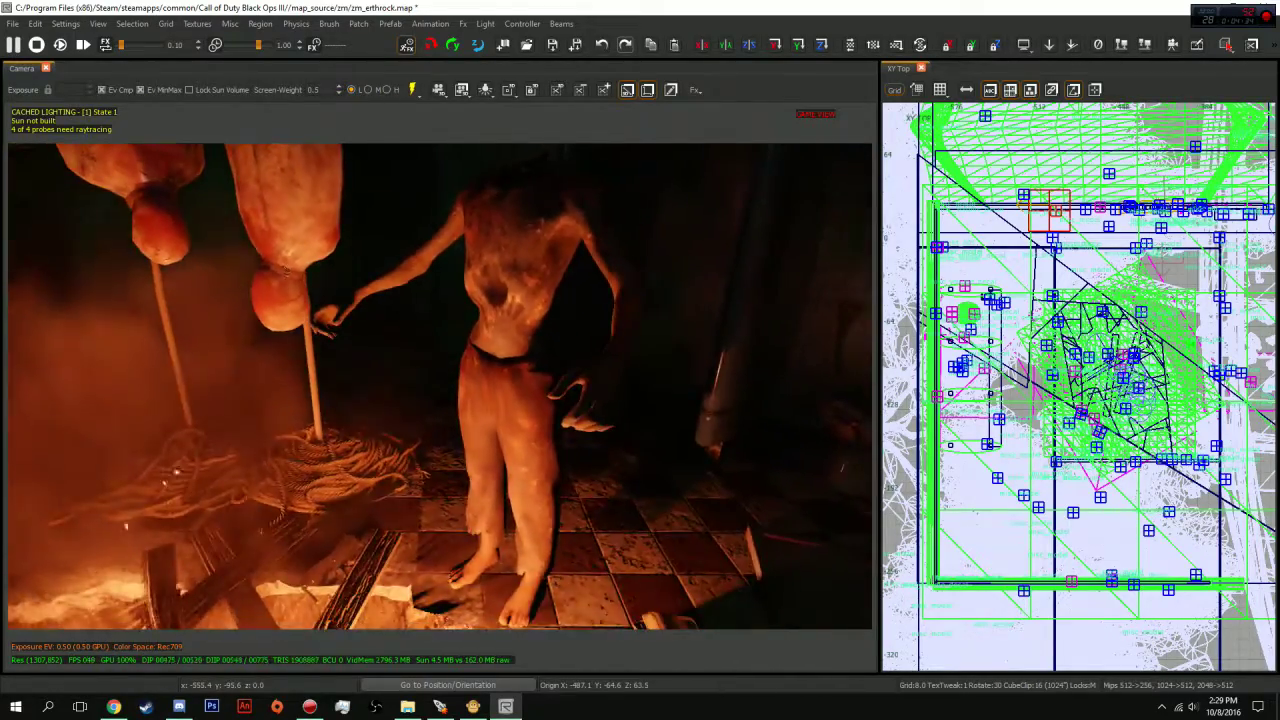
key(z)
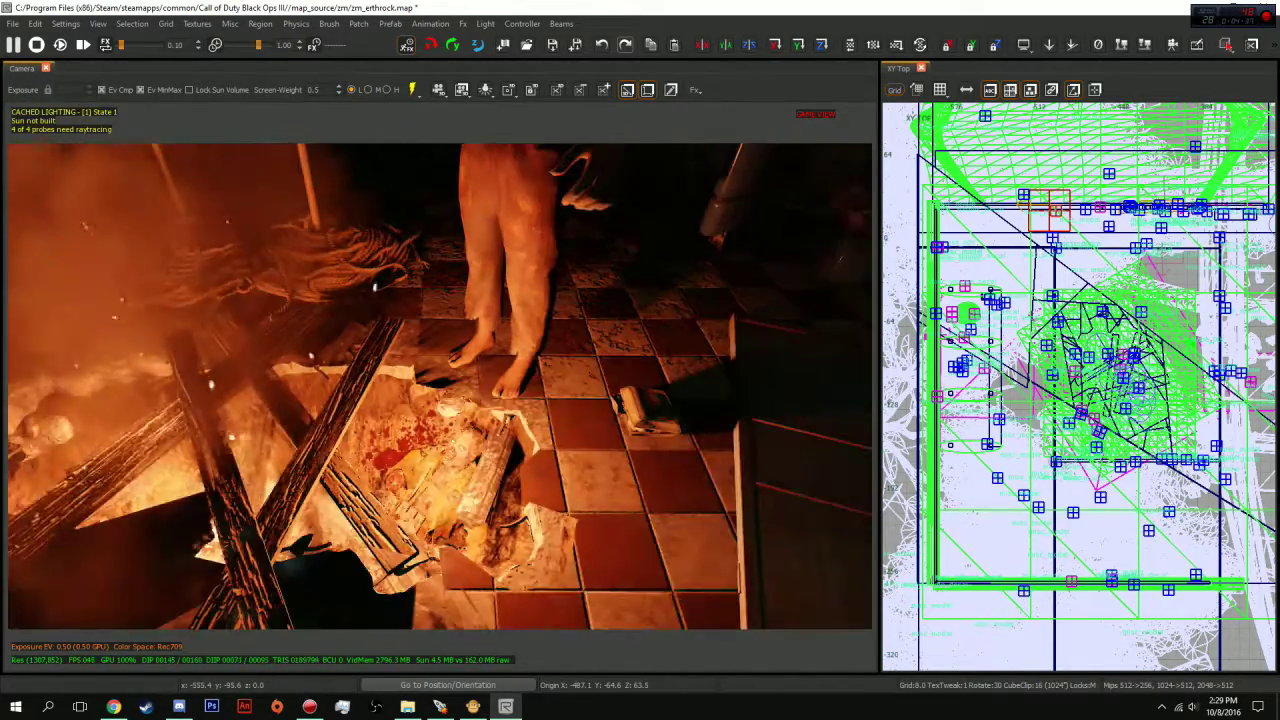
key(Down)
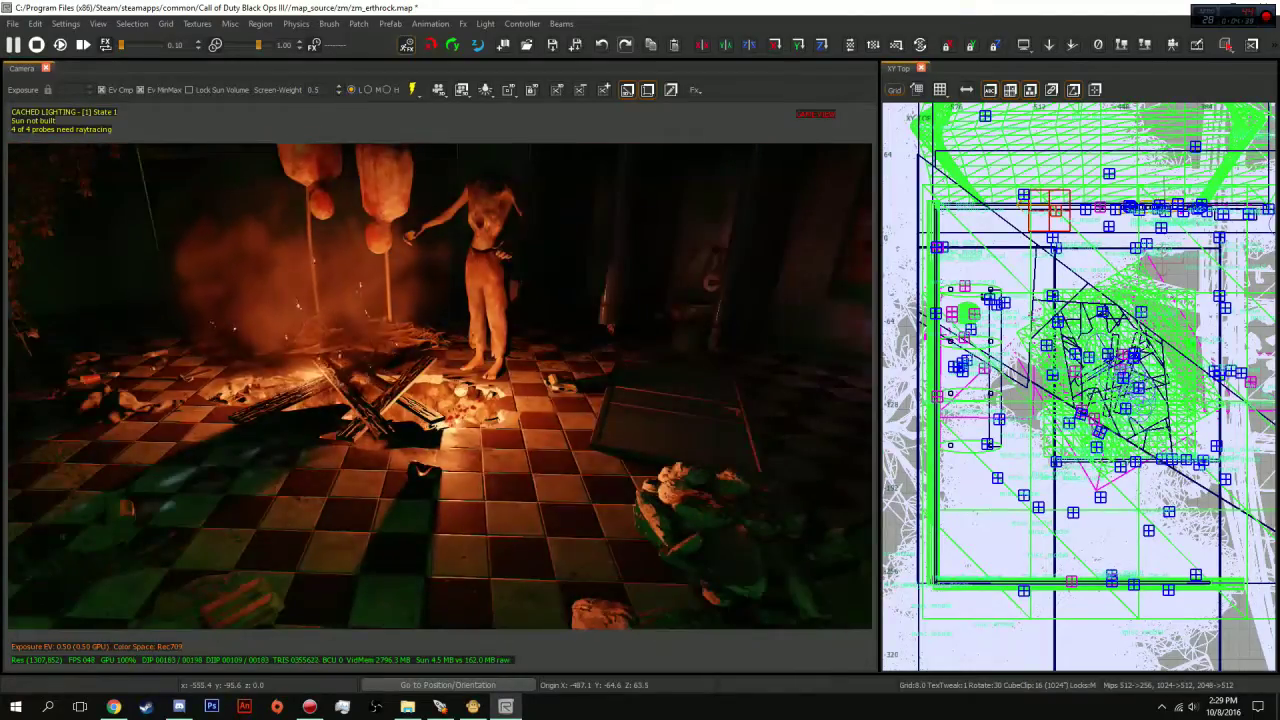
key(Up)
key(Left)
key(Down)
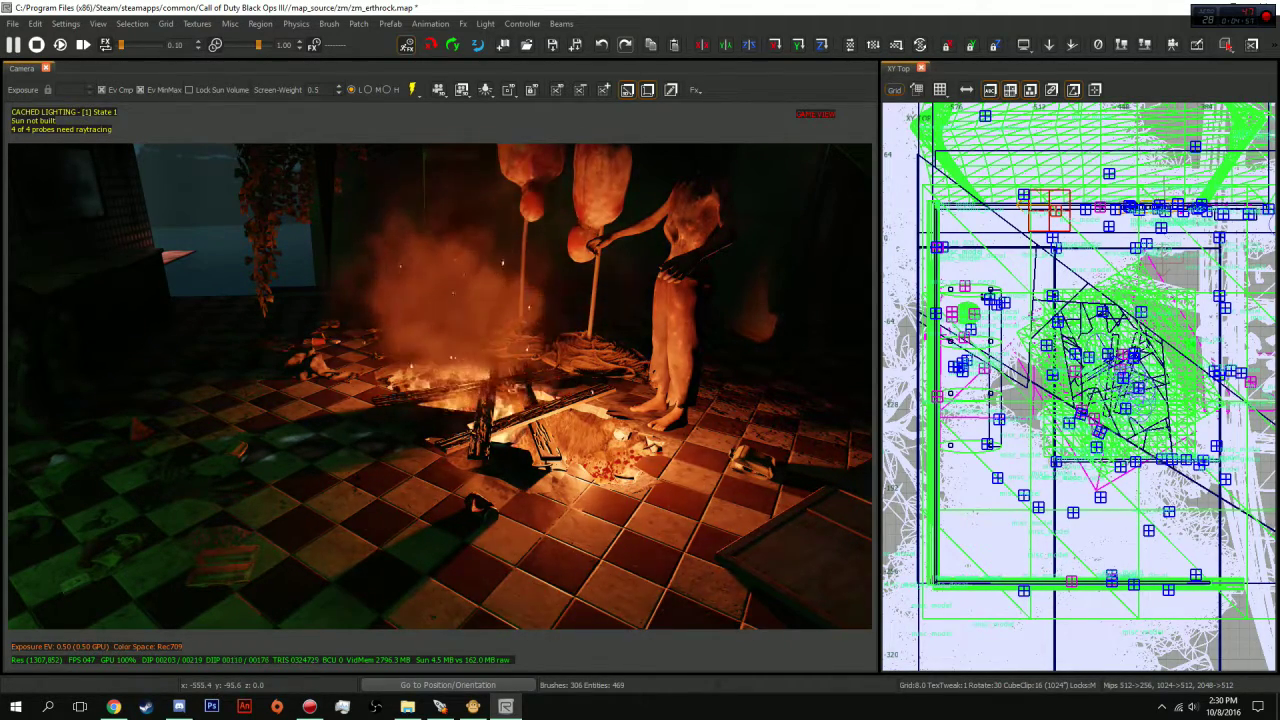
right_drag(440, 386, 550, 280)
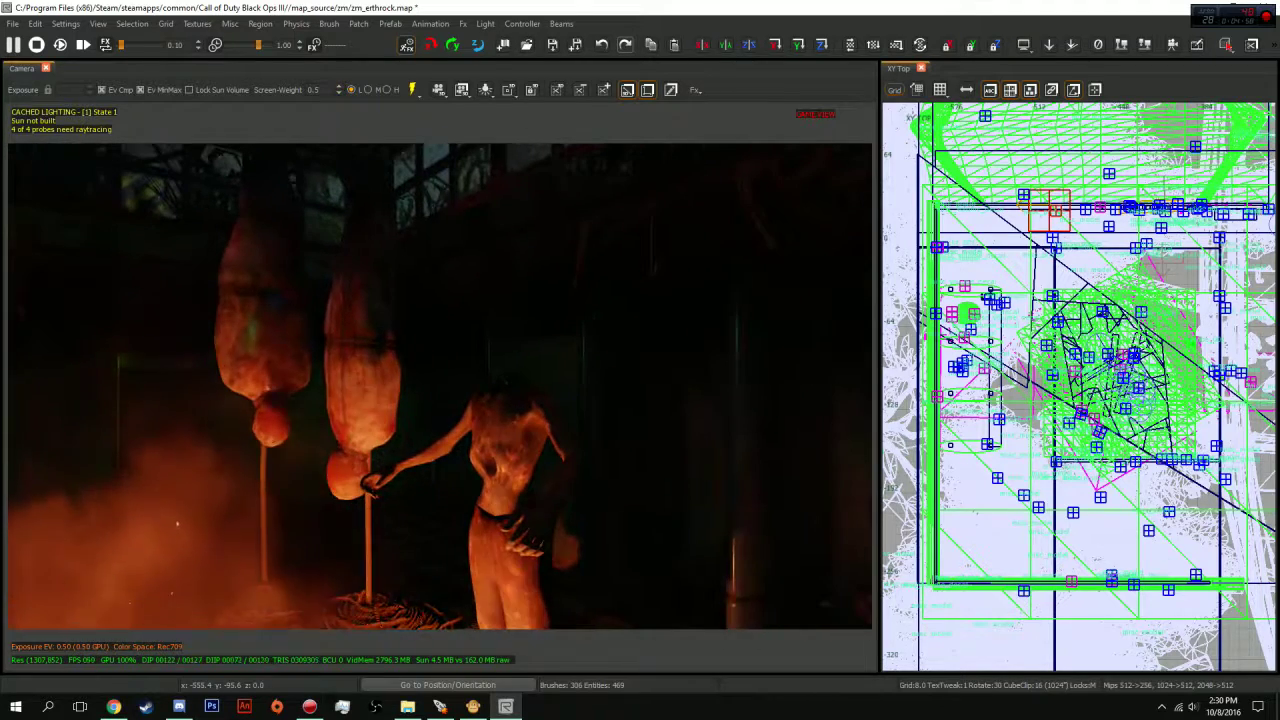